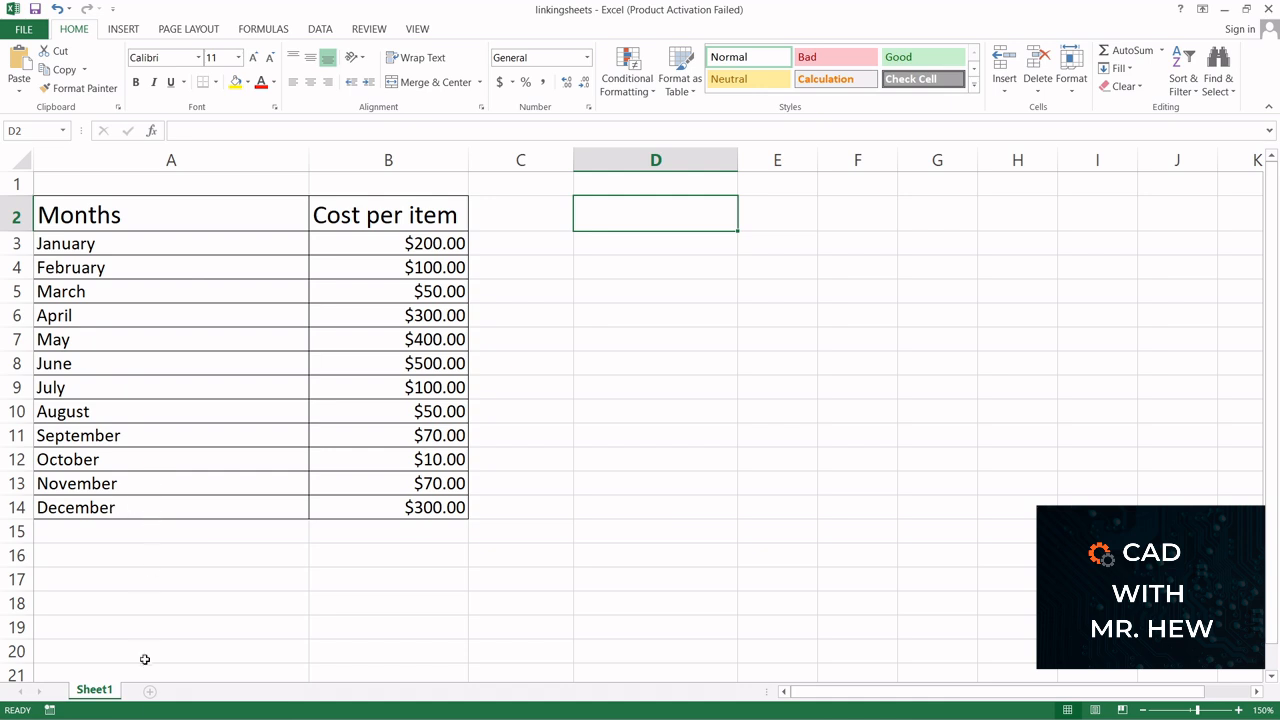
# Rename the first sheet to Monthly Cost
pyautogui.rightClick(98, 690)
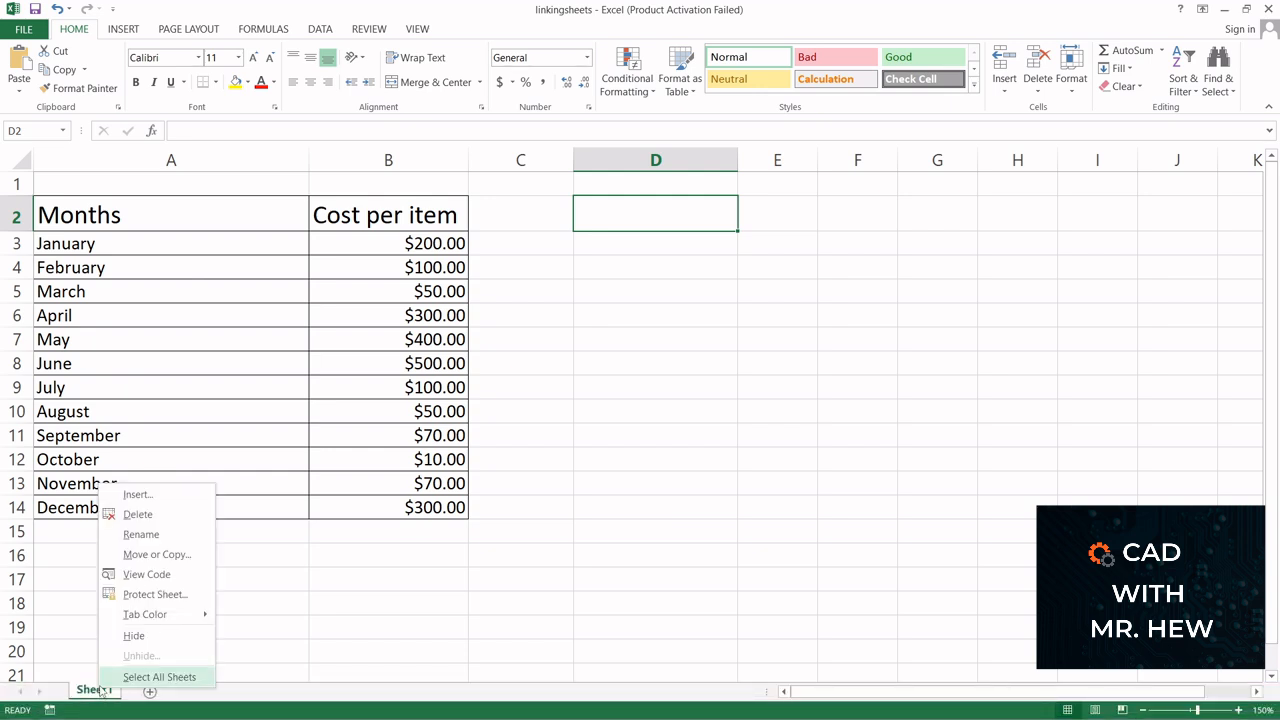
pyautogui.click(166, 538)
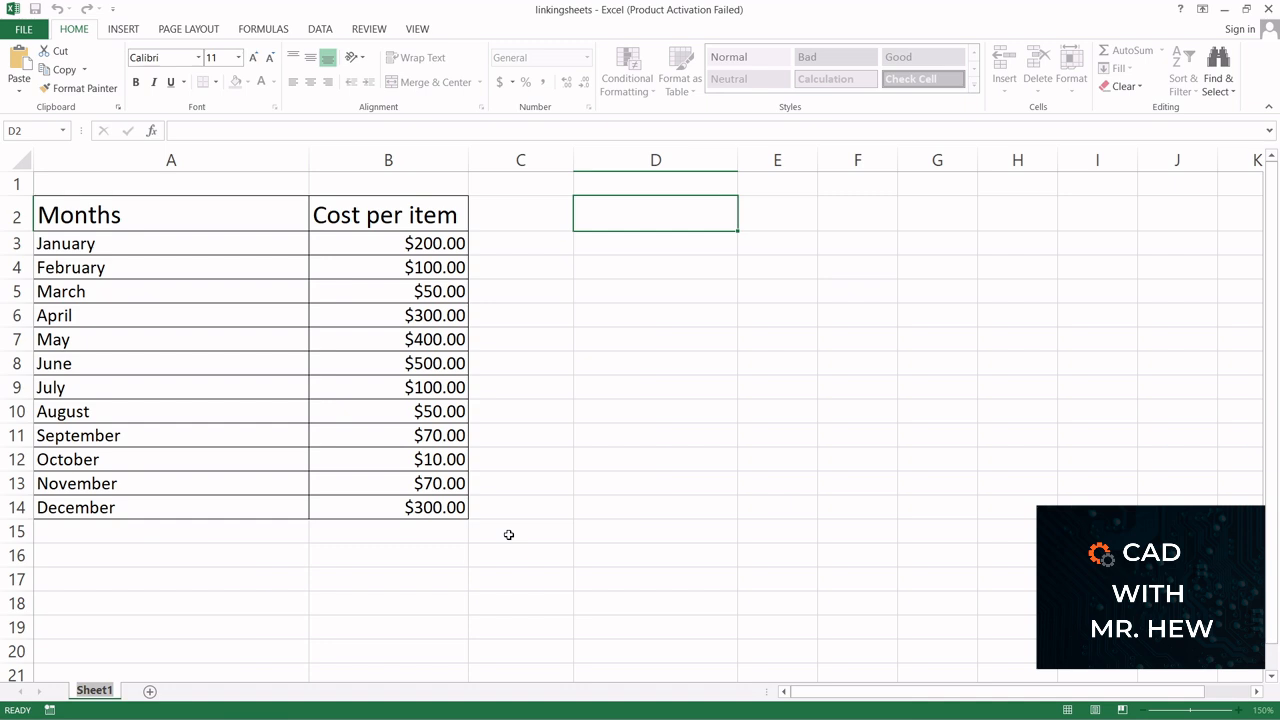
pyautogui.write('Monthly Cost')
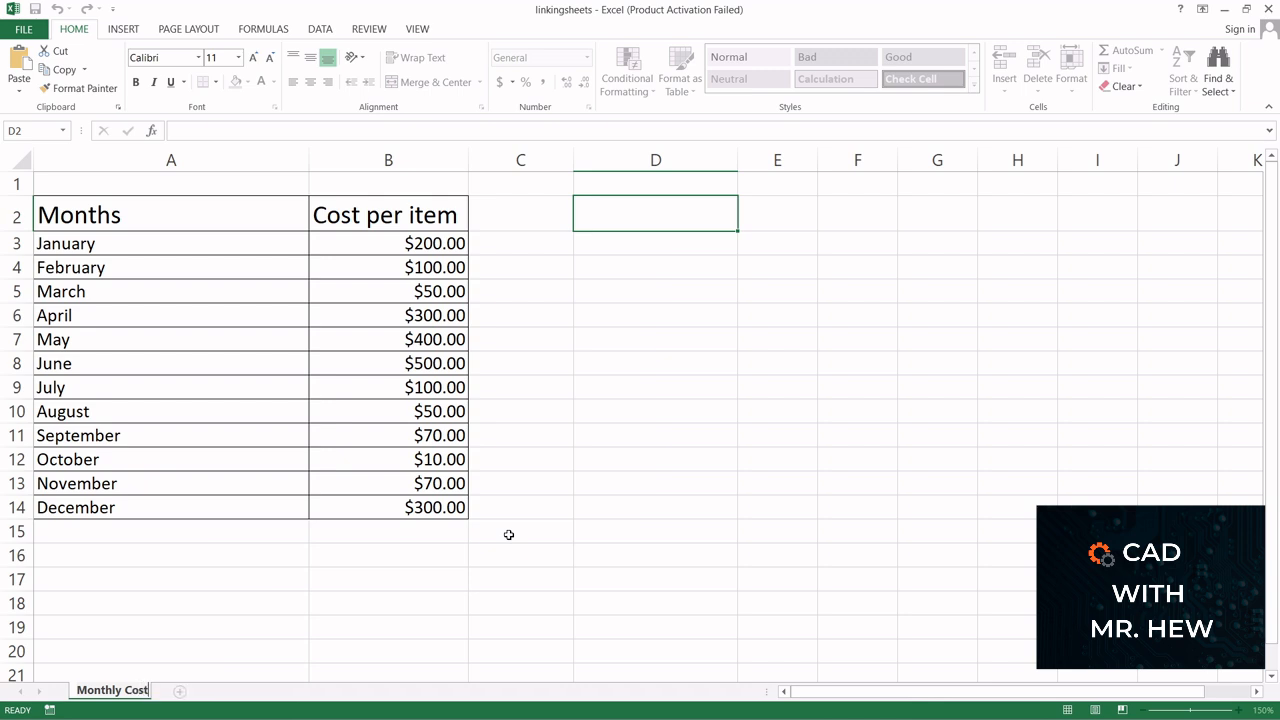
pyautogui.click(355, 644)
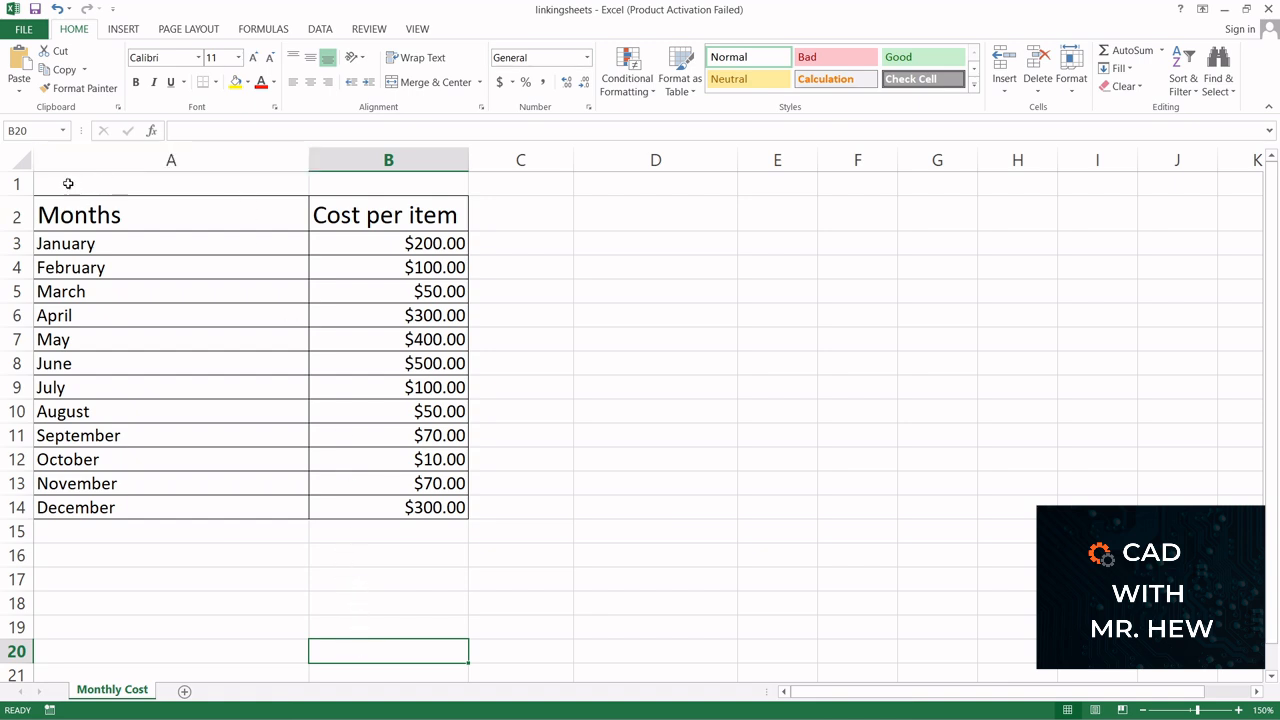
# Insert a blank row above the table and enter 'We are showing how to link one spreadsheet to another' in cell A1
pyautogui.rightClick(16, 184)
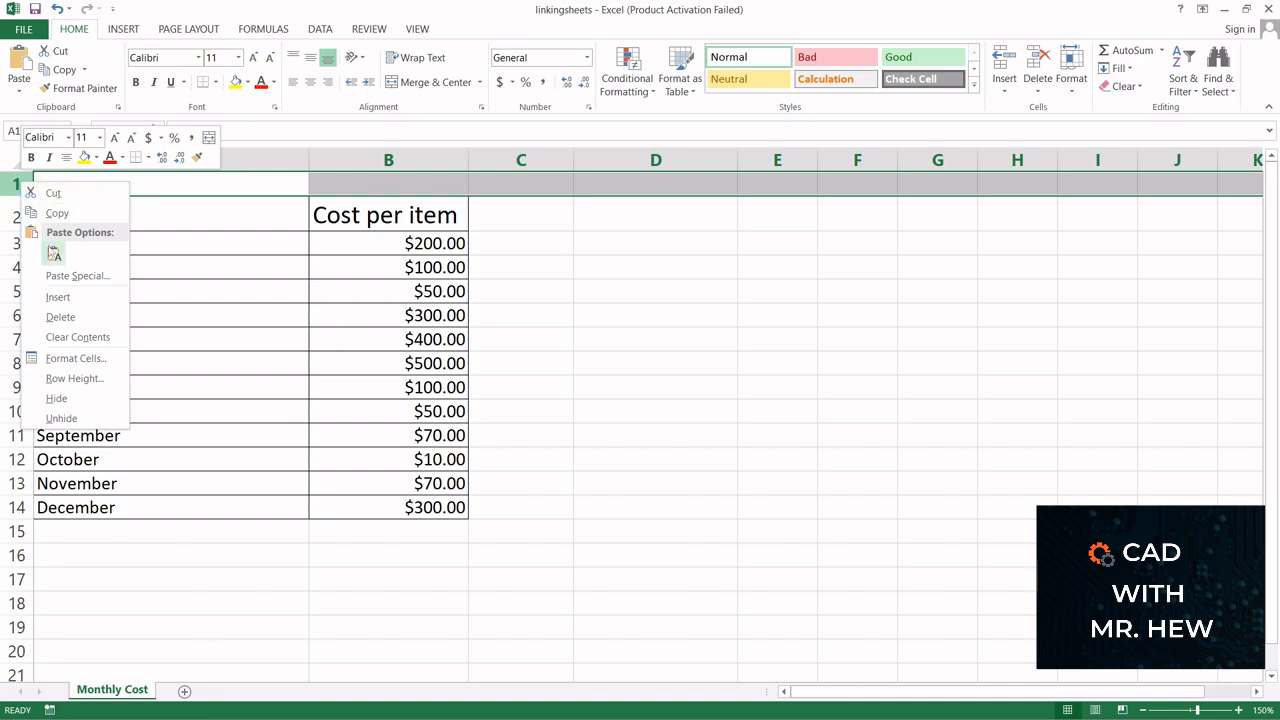
pyautogui.click(66, 296)
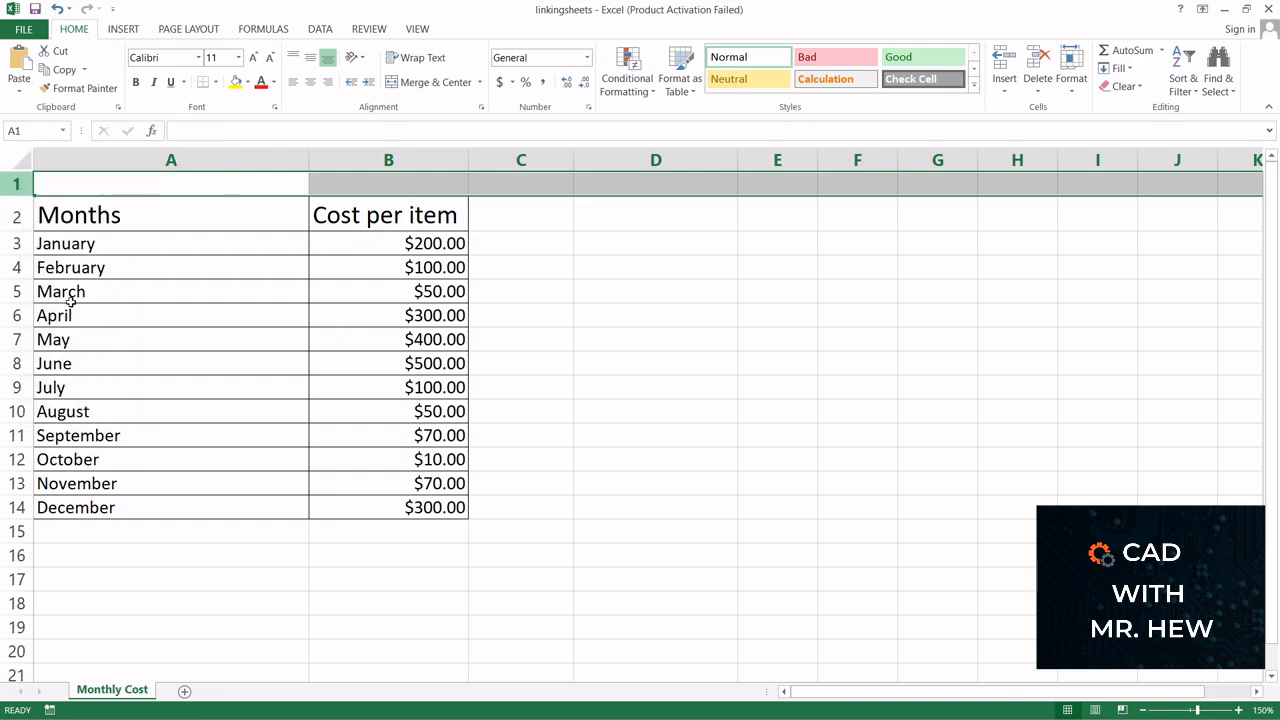
pyautogui.click(103, 184)
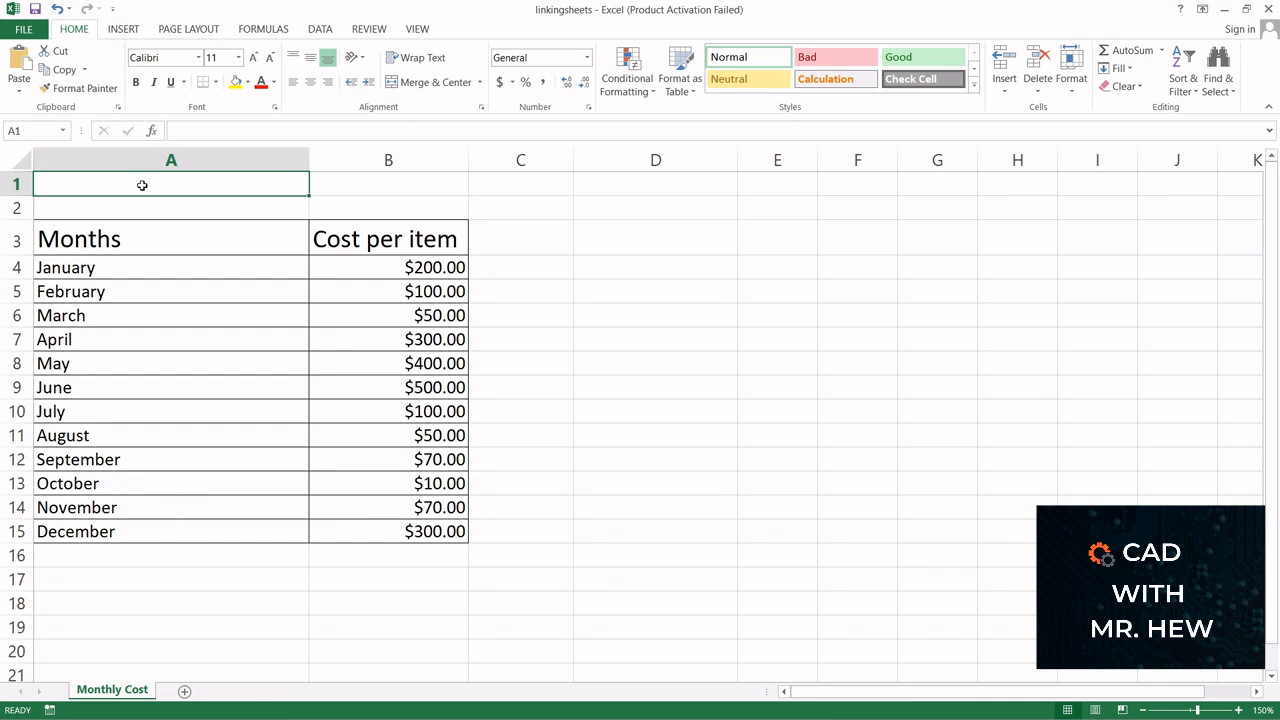
pyautogui.write('We are s')
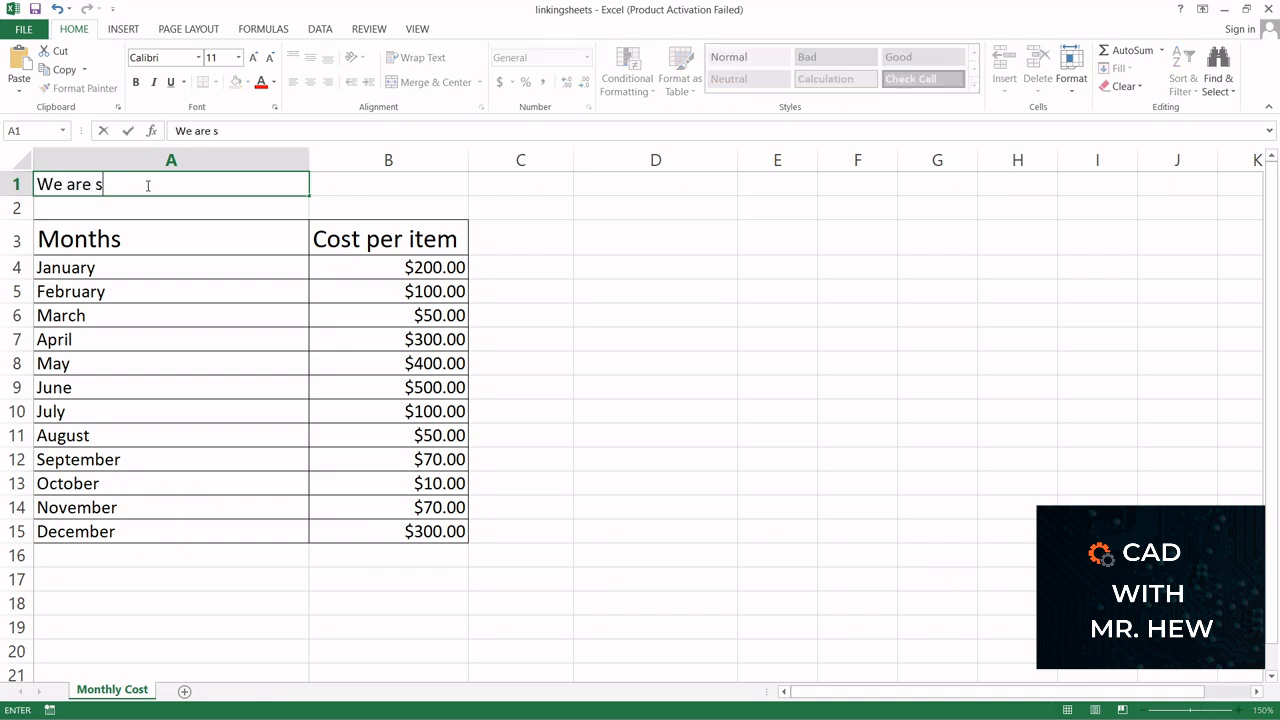
pyautogui.write('howing how to link')
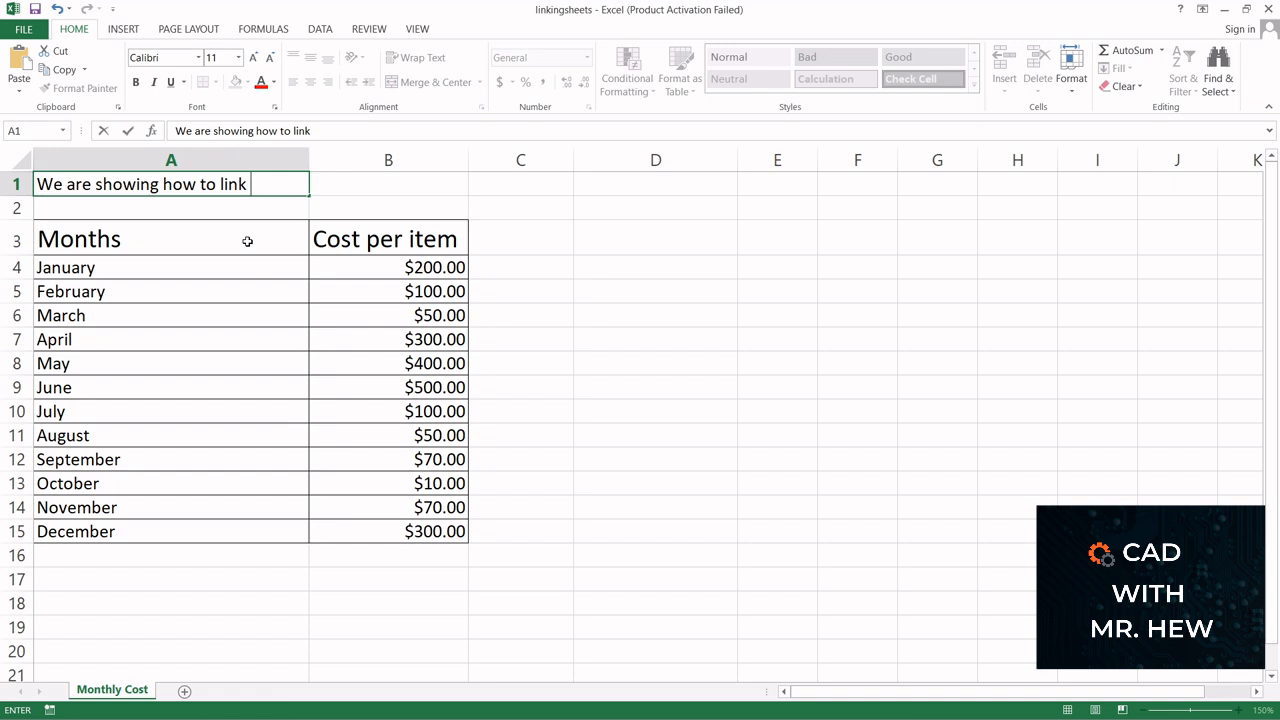
pyautogui.write(' one sprea')
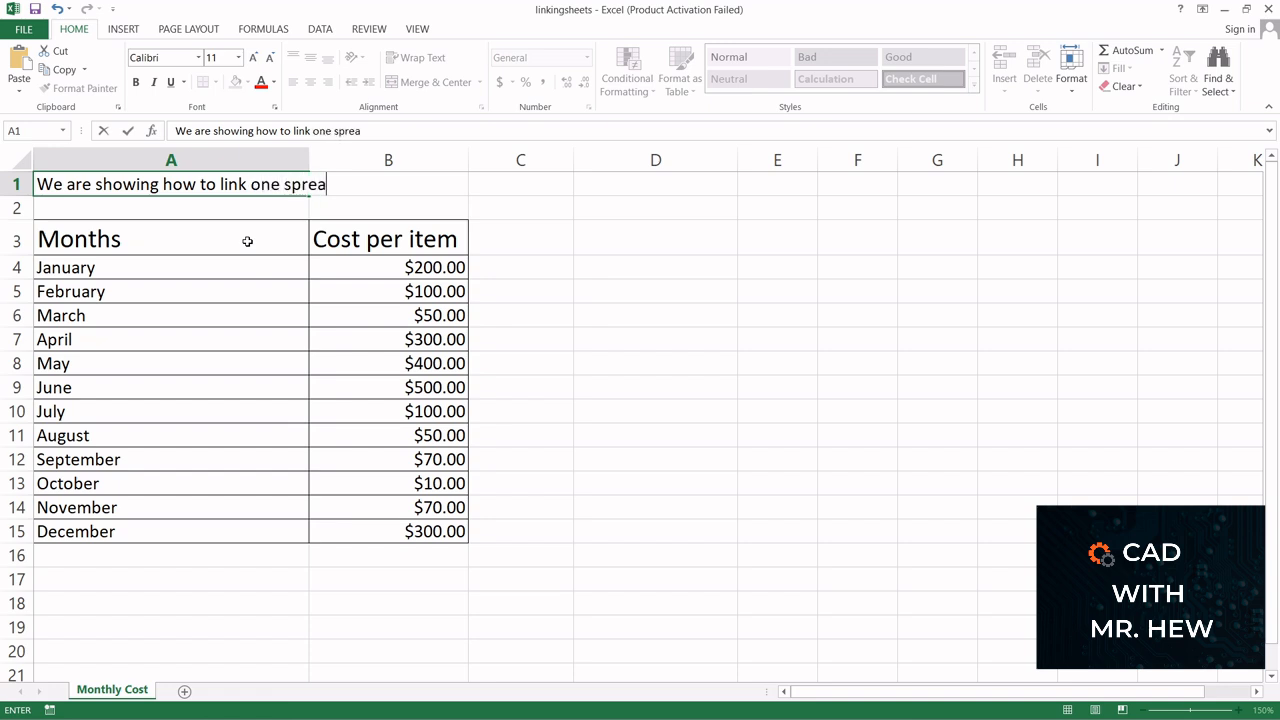
pyautogui.write('dsheet to another')
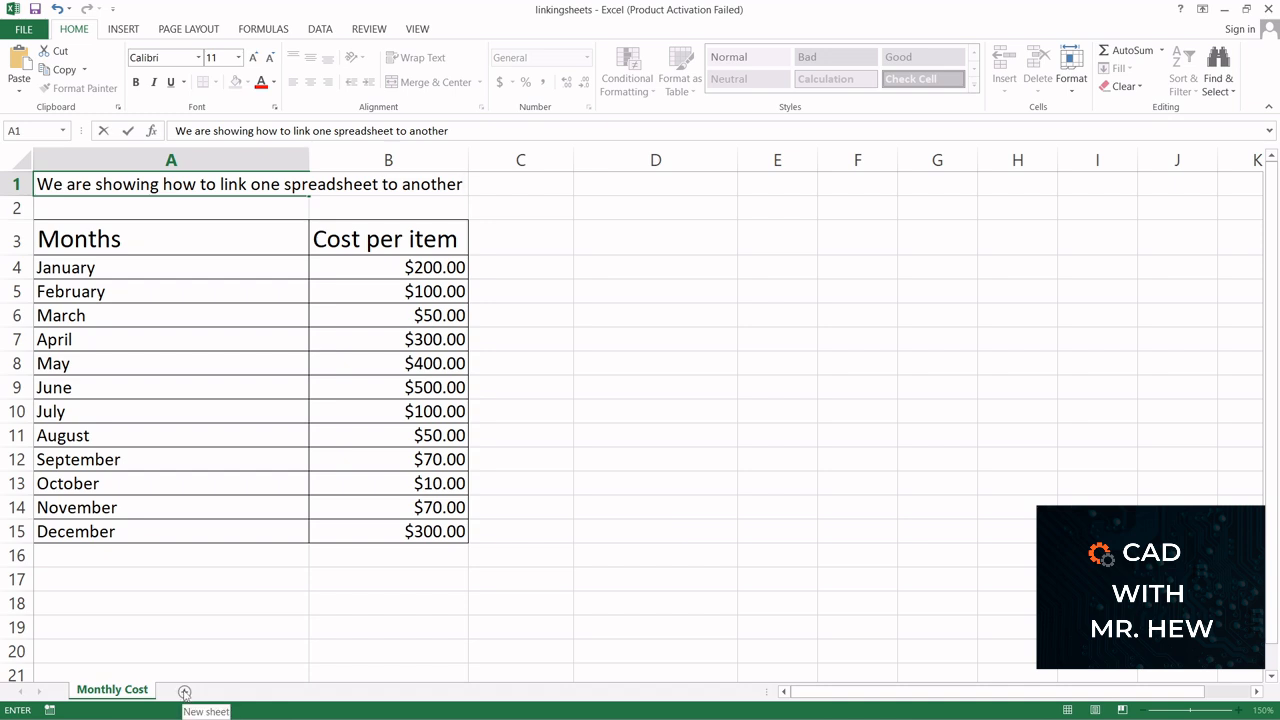
pyautogui.click(623, 440)
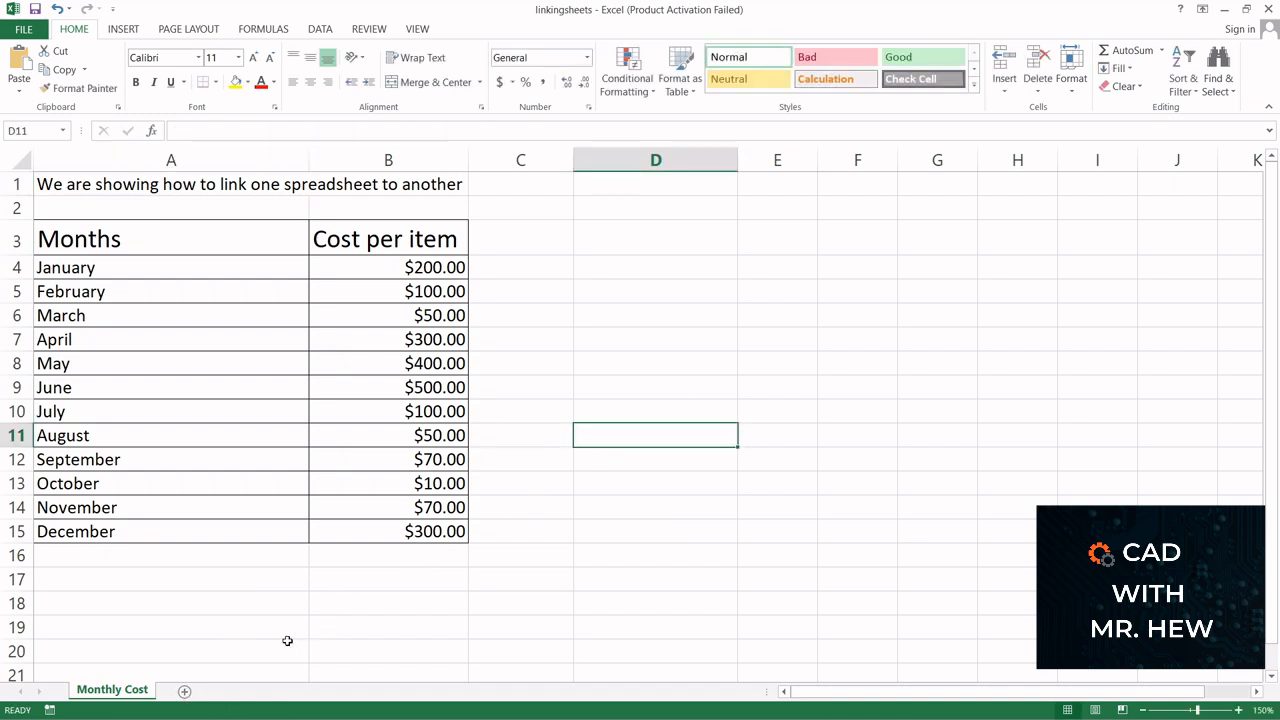
# Add a new worksheet and rename it January table
pyautogui.click(185, 692)
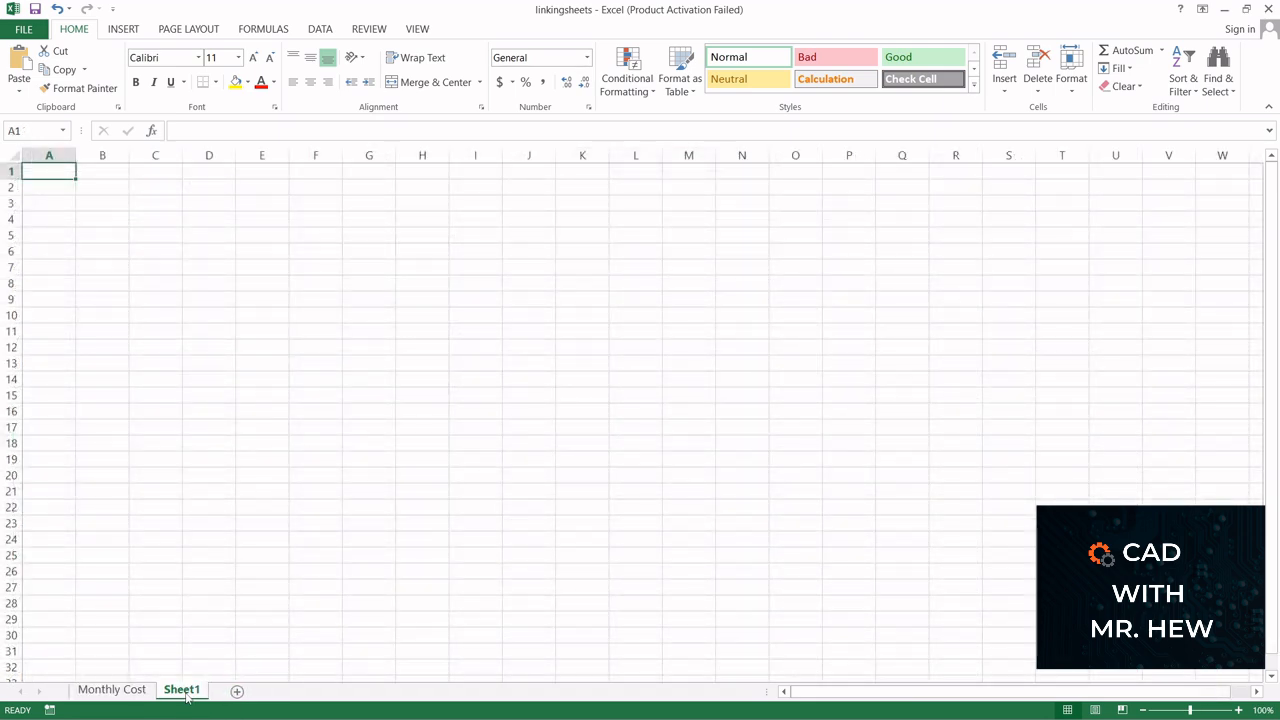
pyautogui.rightClick(185, 692)
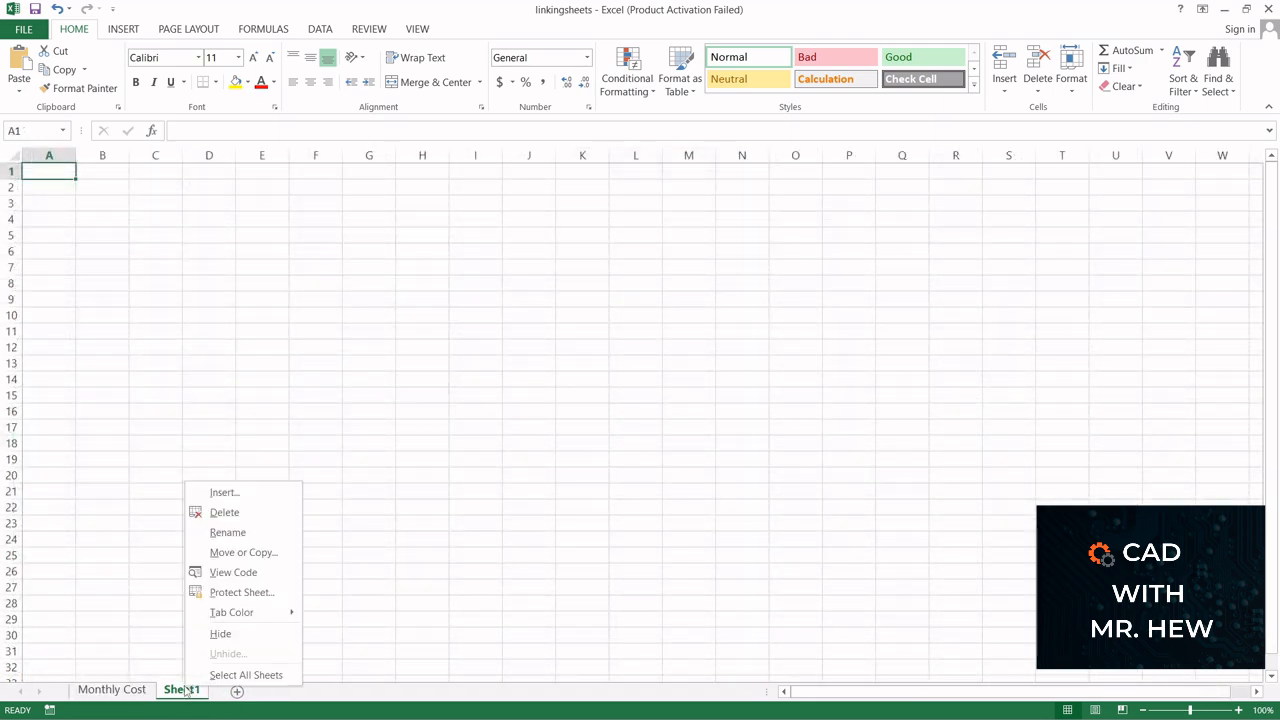
pyautogui.click(242, 531)
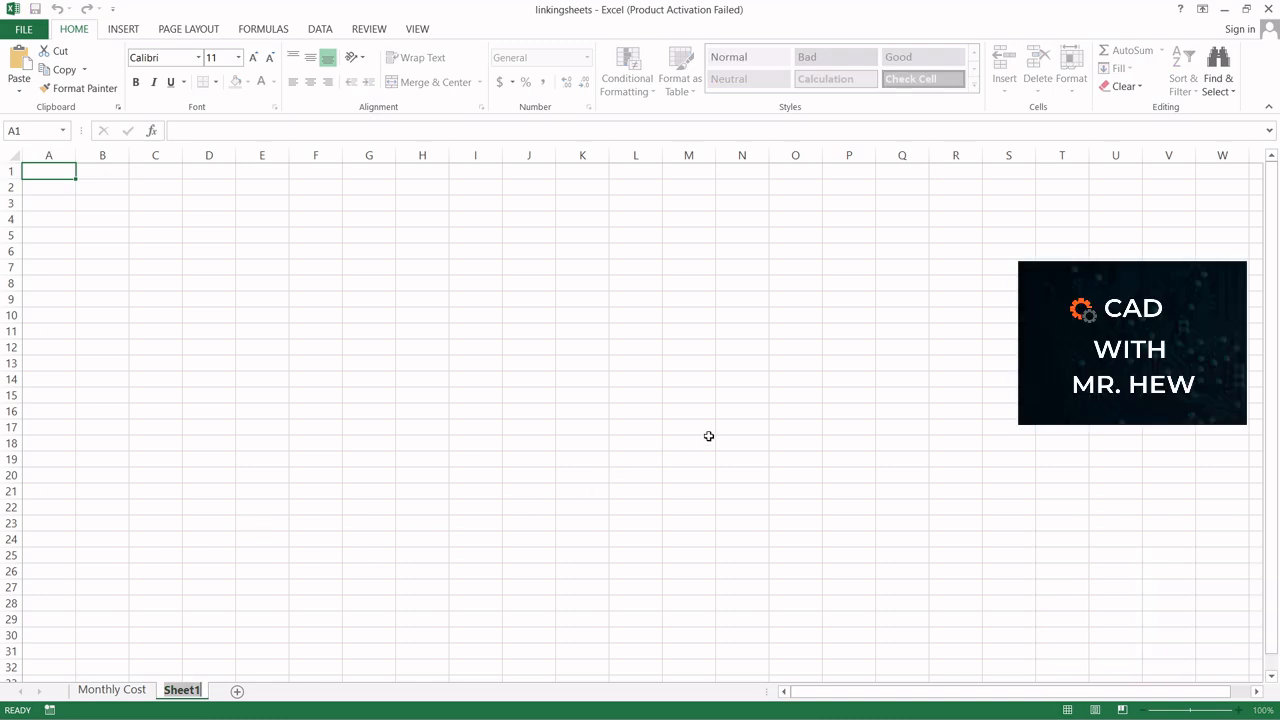
pyautogui.write('January')
pyautogui.press('Return')
pyautogui.write('table')
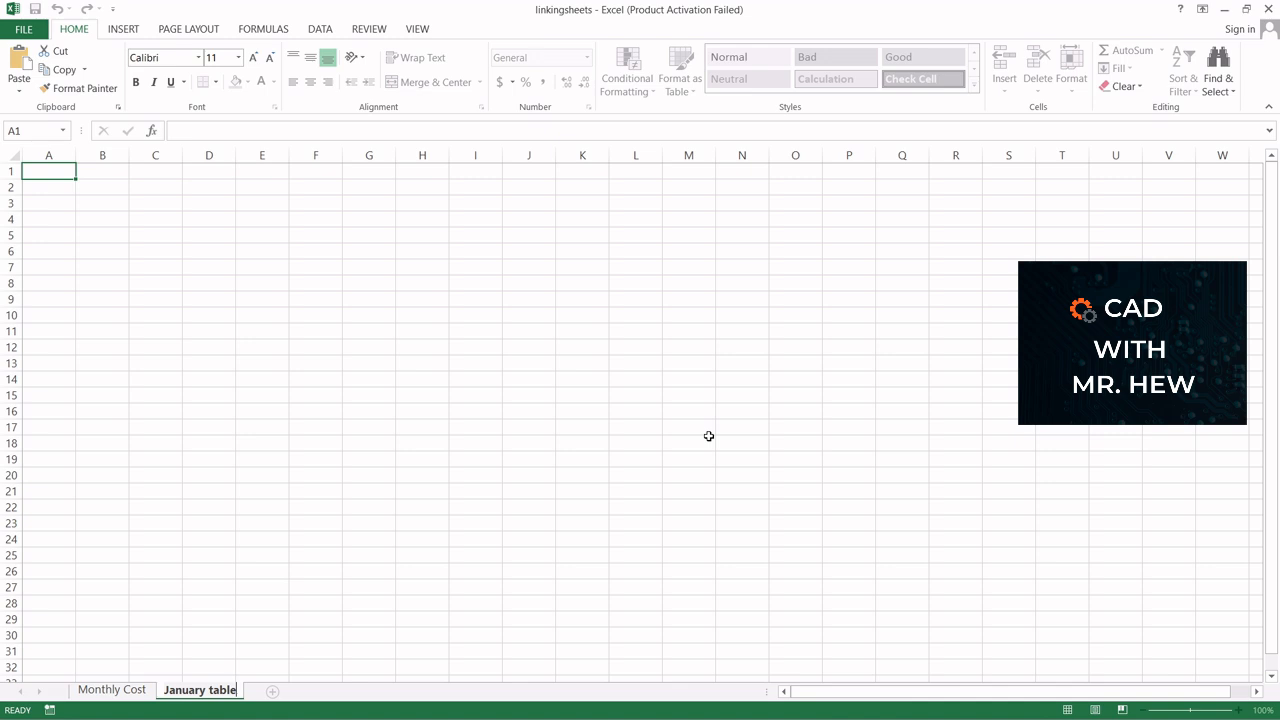
pyautogui.click(450, 496)
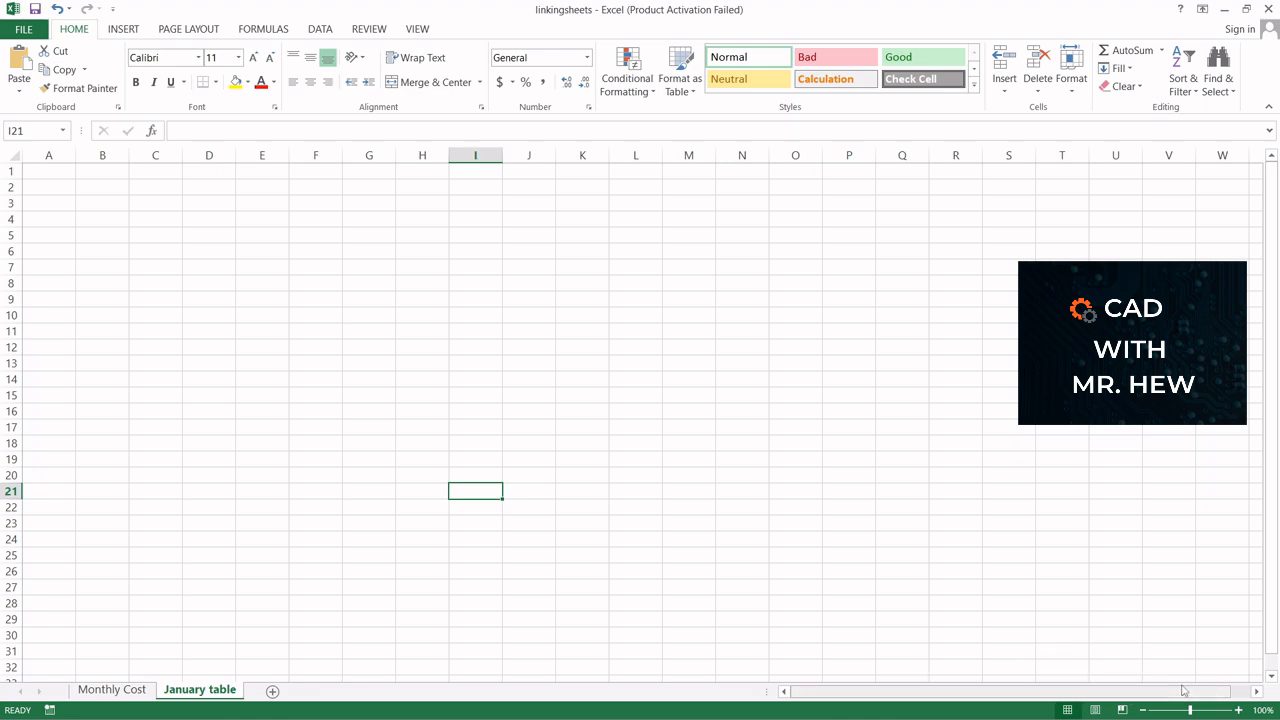
# Enter January in cell A1 of the January table sheet
pyautogui.click(1238, 710)
pyautogui.click(1238, 710)
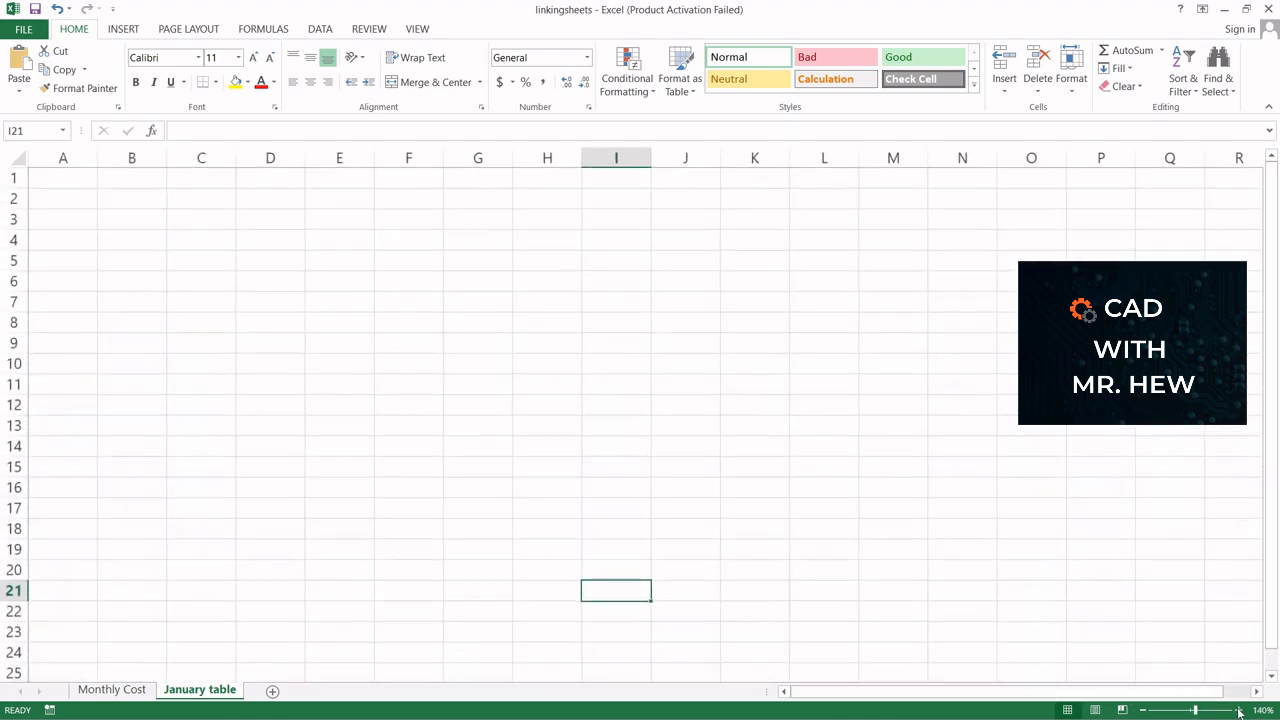
pyautogui.click(1238, 710)
pyautogui.click(1238, 710)
pyautogui.click(1238, 710)
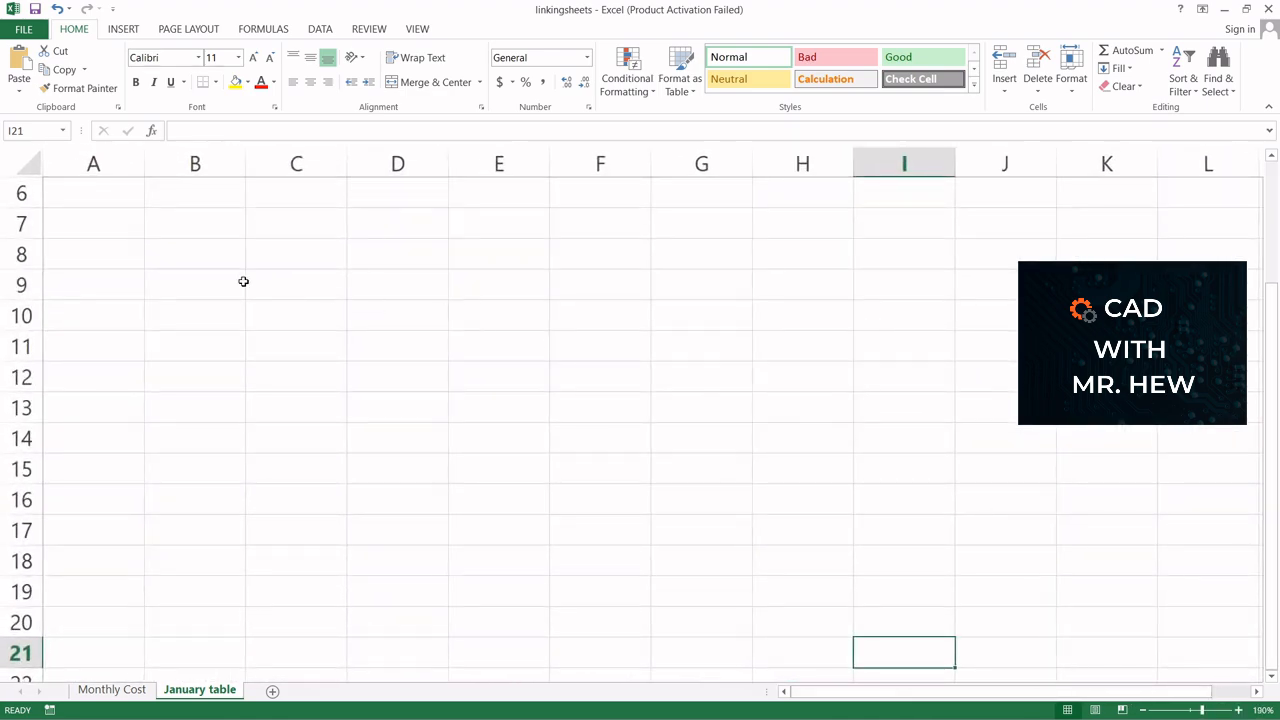
pyautogui.scroll(2, 907, 427)
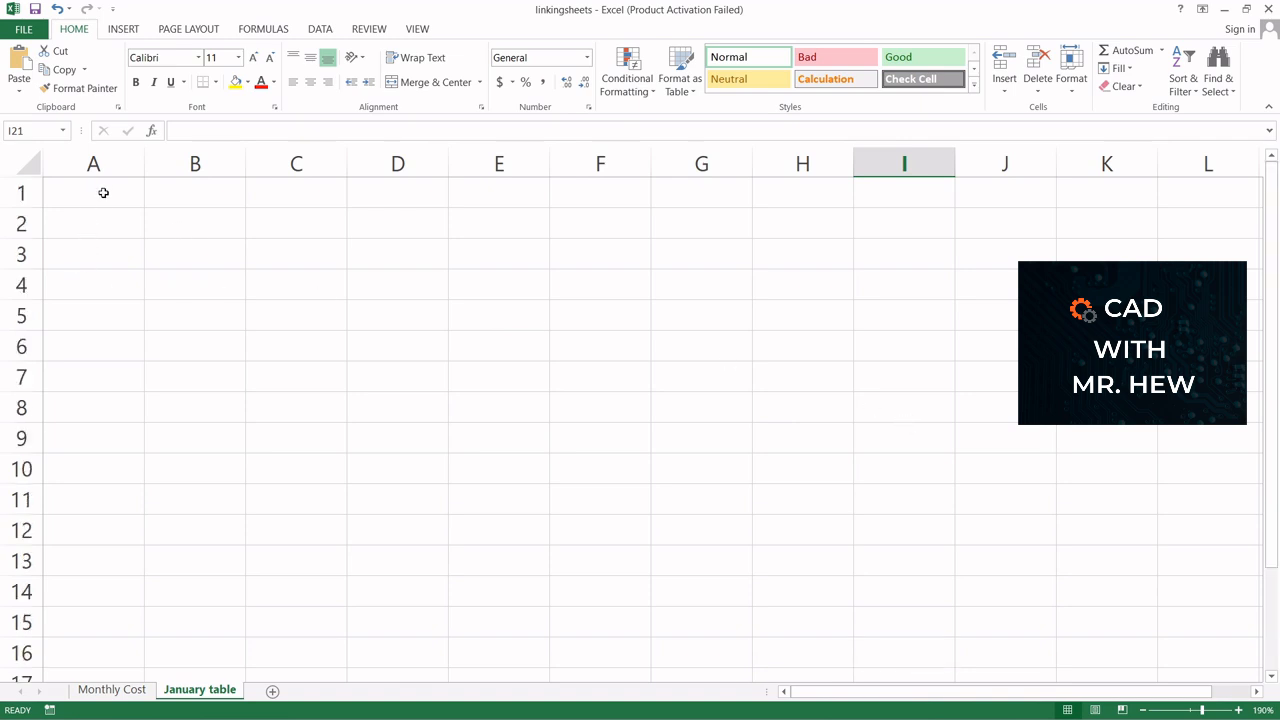
pyautogui.click(103, 192)
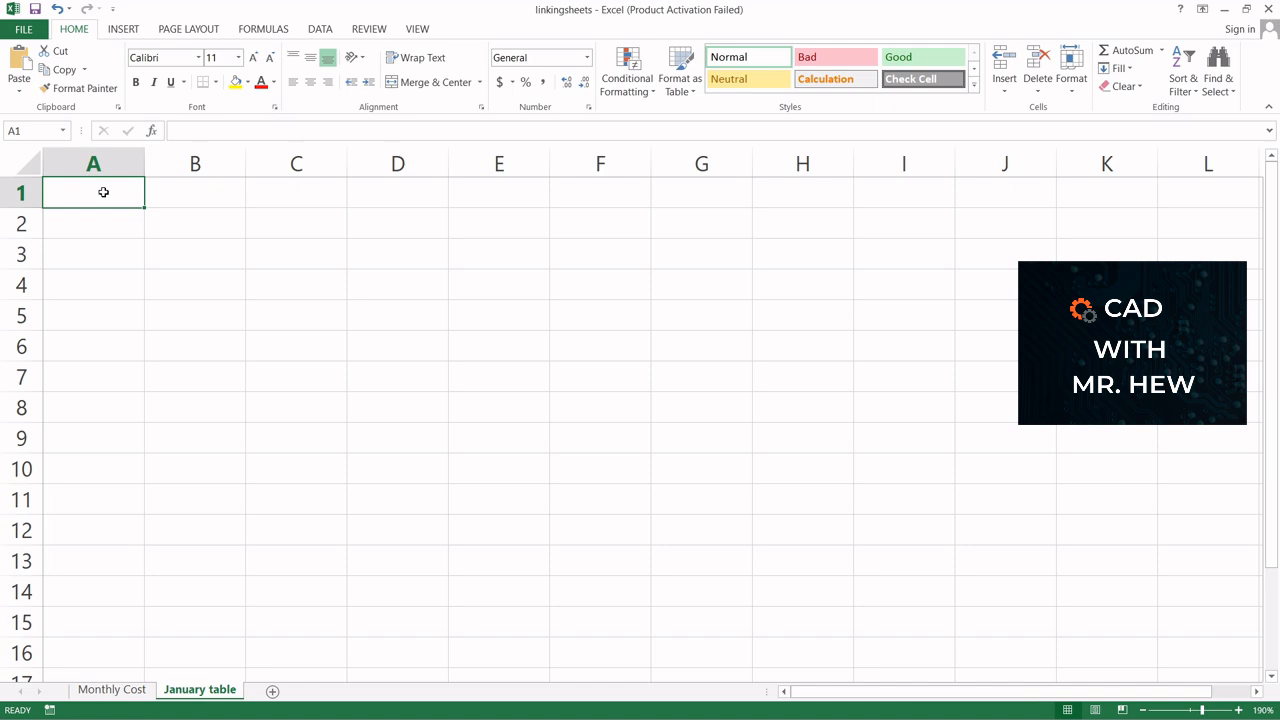
pyautogui.write('Janua')
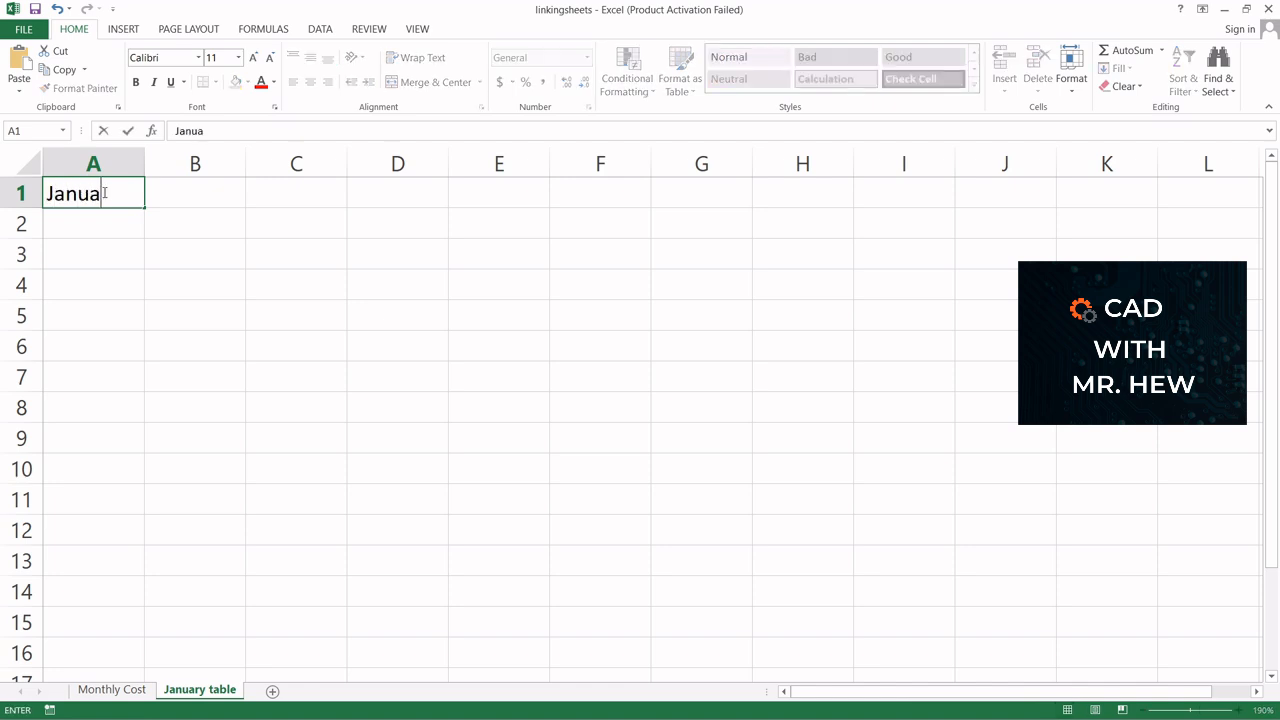
pyautogui.write('ry')
pyautogui.click(86, 229)
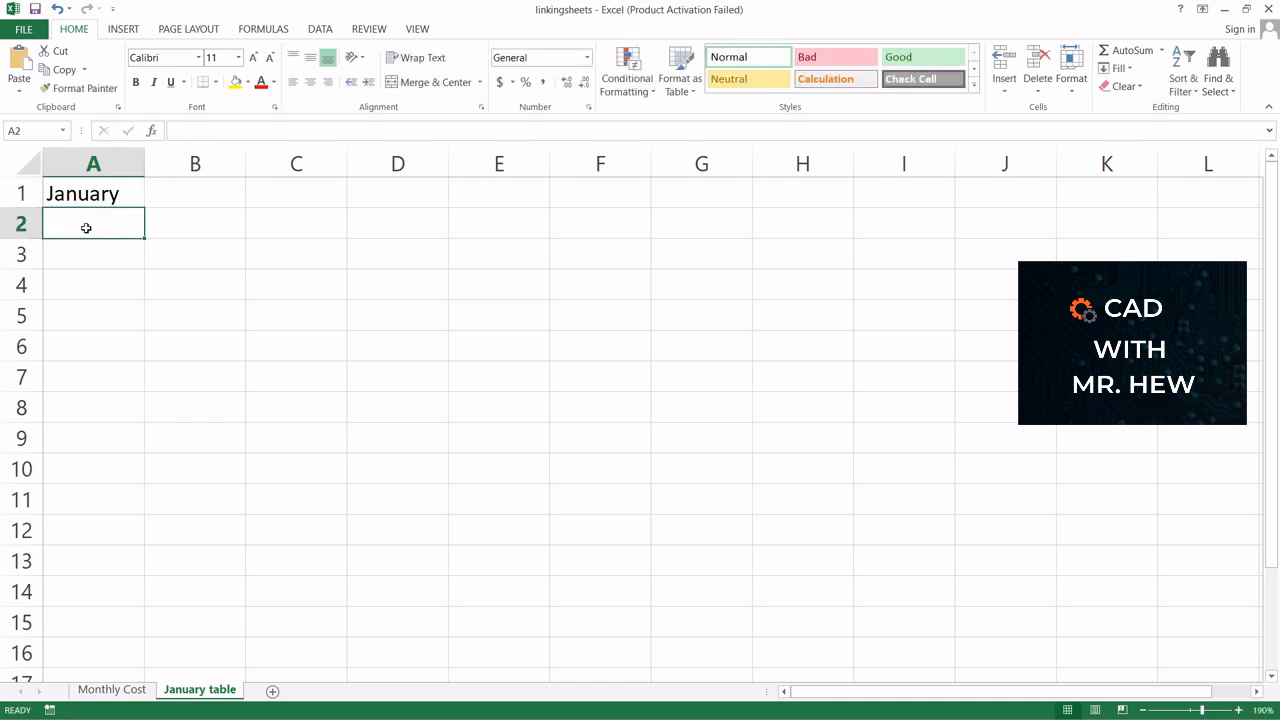
# Enter the header Last Name in cell A2
pyautogui.write('Nam')
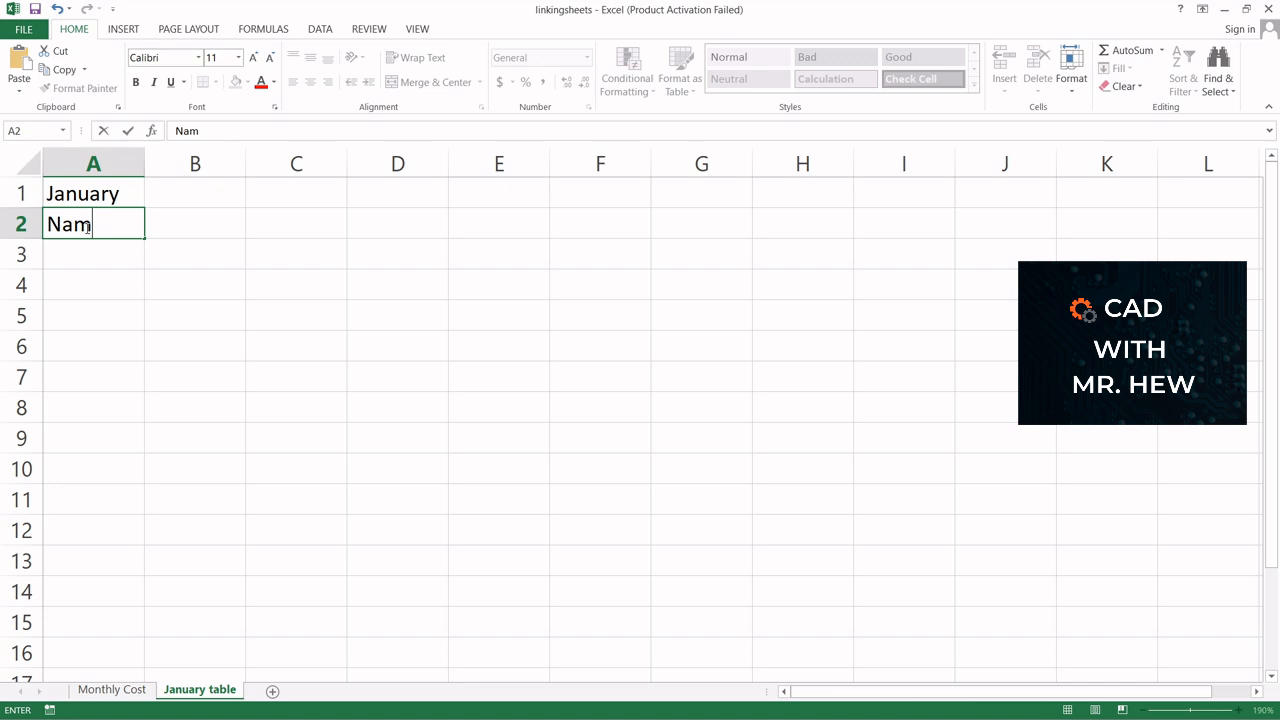
pyautogui.write('e')
pyautogui.click(48, 224)
pyautogui.write('Last')
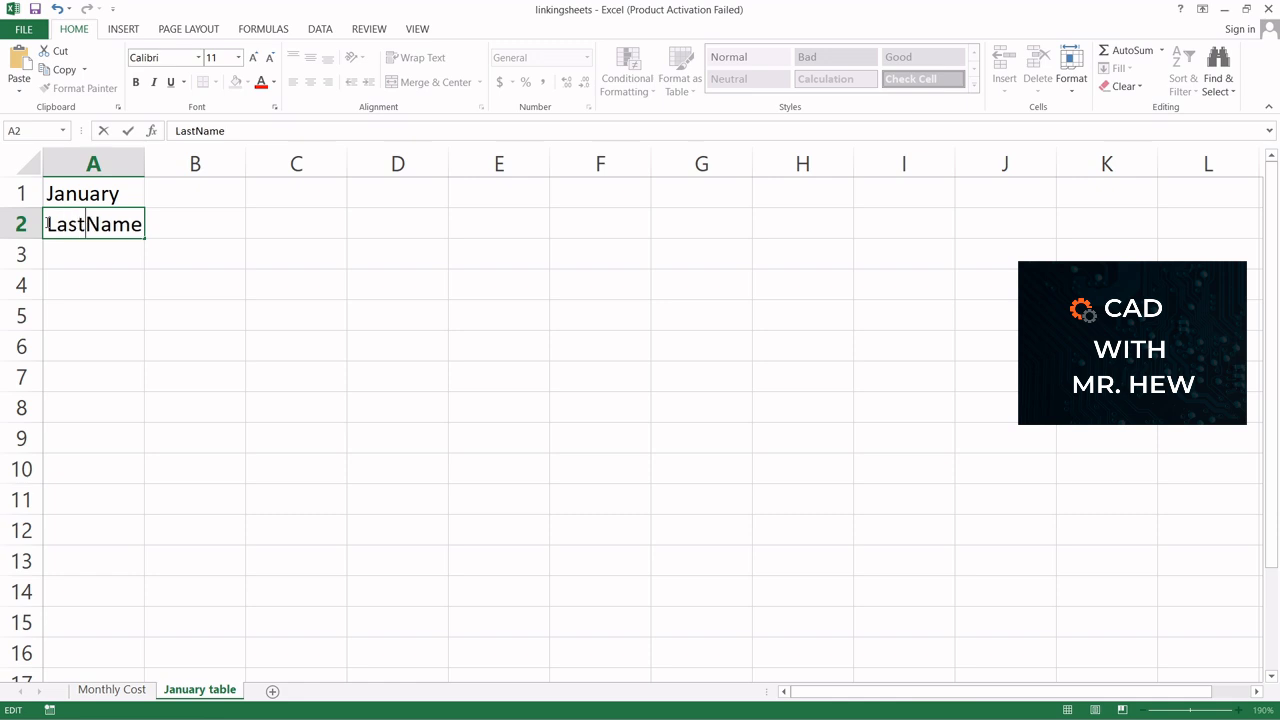
# Type First Name directly after the Last Name text in cell A2
pyautogui.click(186, 220)
pyautogui.write('First ')
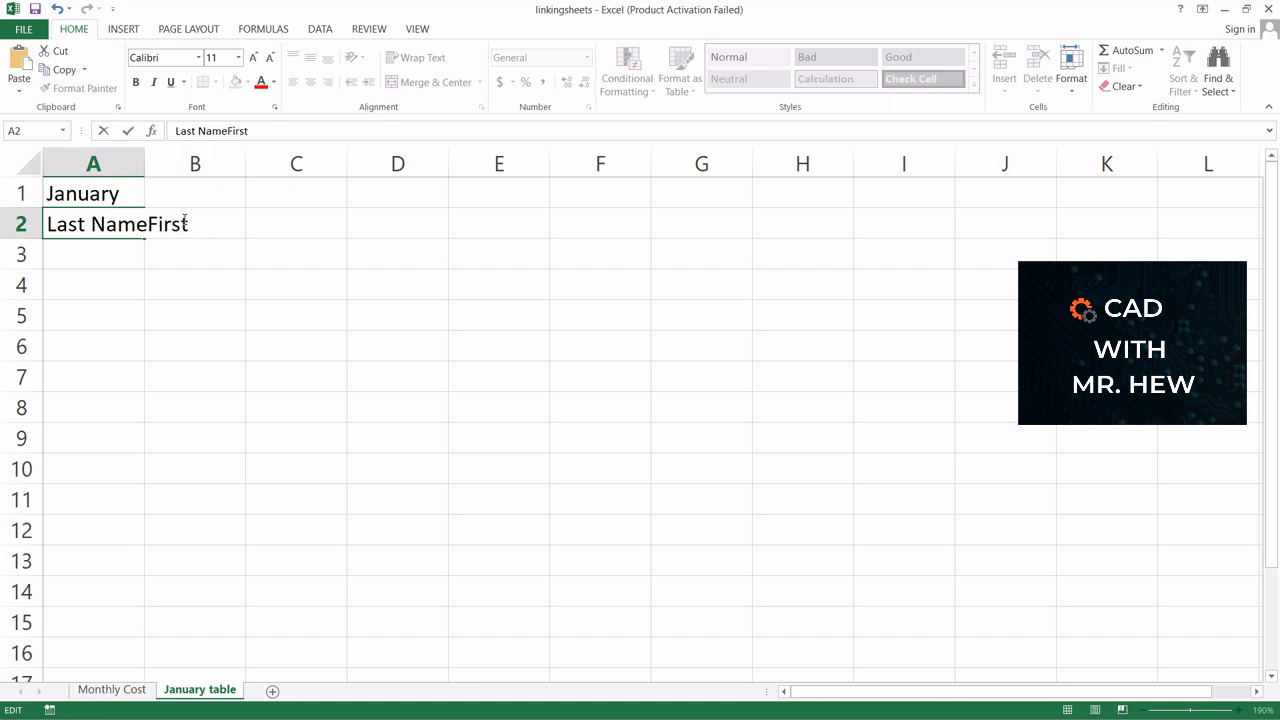
pyautogui.write('Name')
pyautogui.click(183, 254)
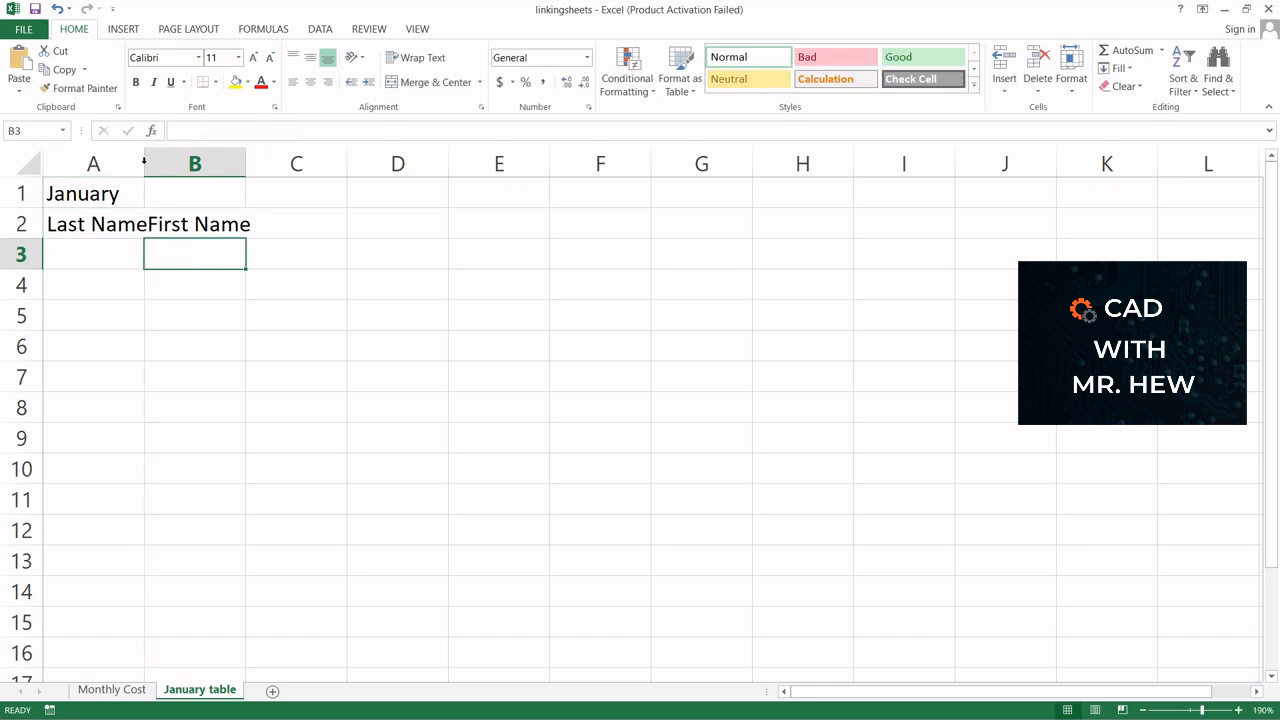
# Widen column A to fit and delete the stray First Name text from cell A2
pyautogui.doubleClick(144, 162)
pyautogui.click(143, 221)
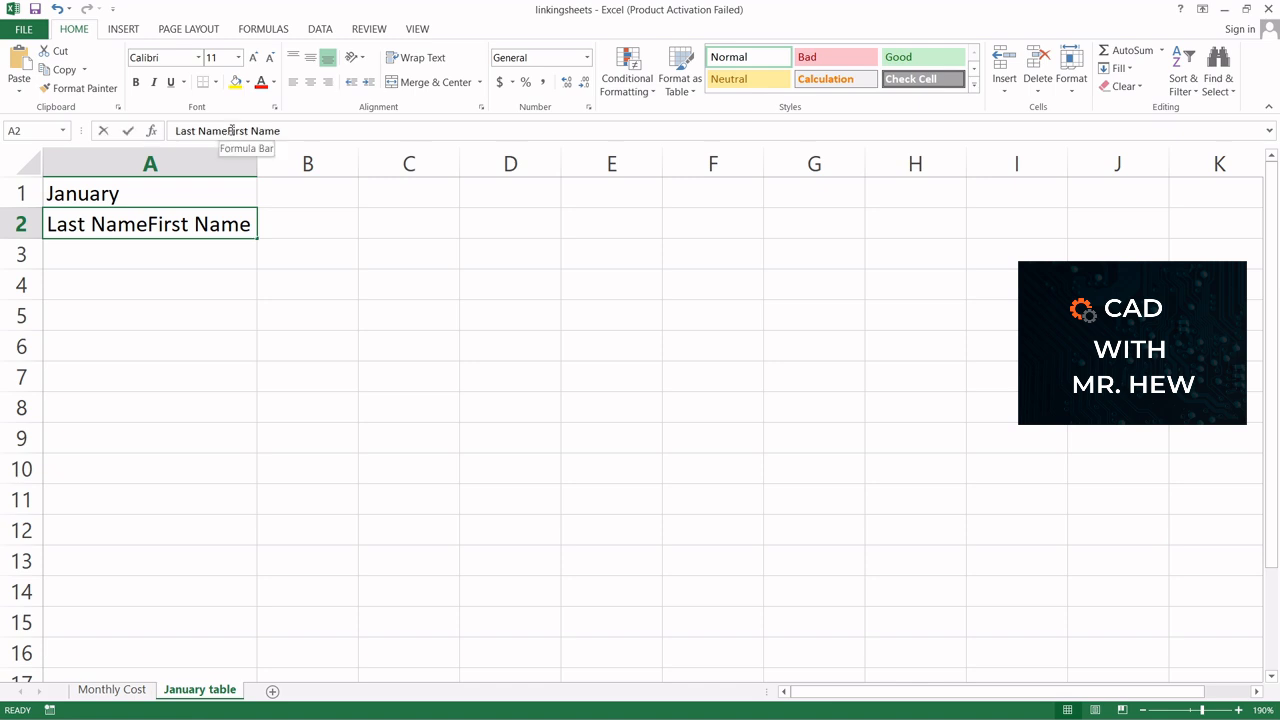
pyautogui.moveTo(227, 131); pyautogui.dragTo(266, 131)
pyautogui.doubleClick(156, 224)
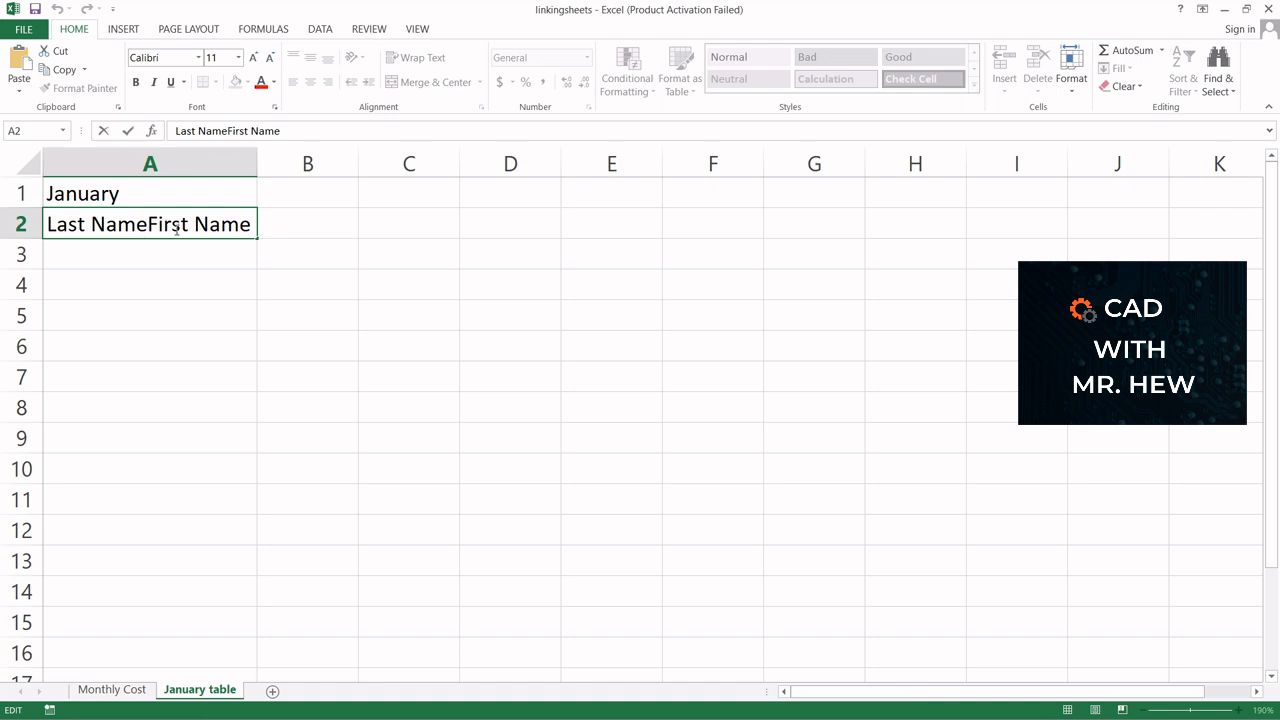
pyautogui.press('Delete')
pyautogui.press('Delete')
pyautogui.press('Delete')
pyautogui.press('Delete')
pyautogui.press('Delete')
pyautogui.press('Delete')
pyautogui.press('Delete')
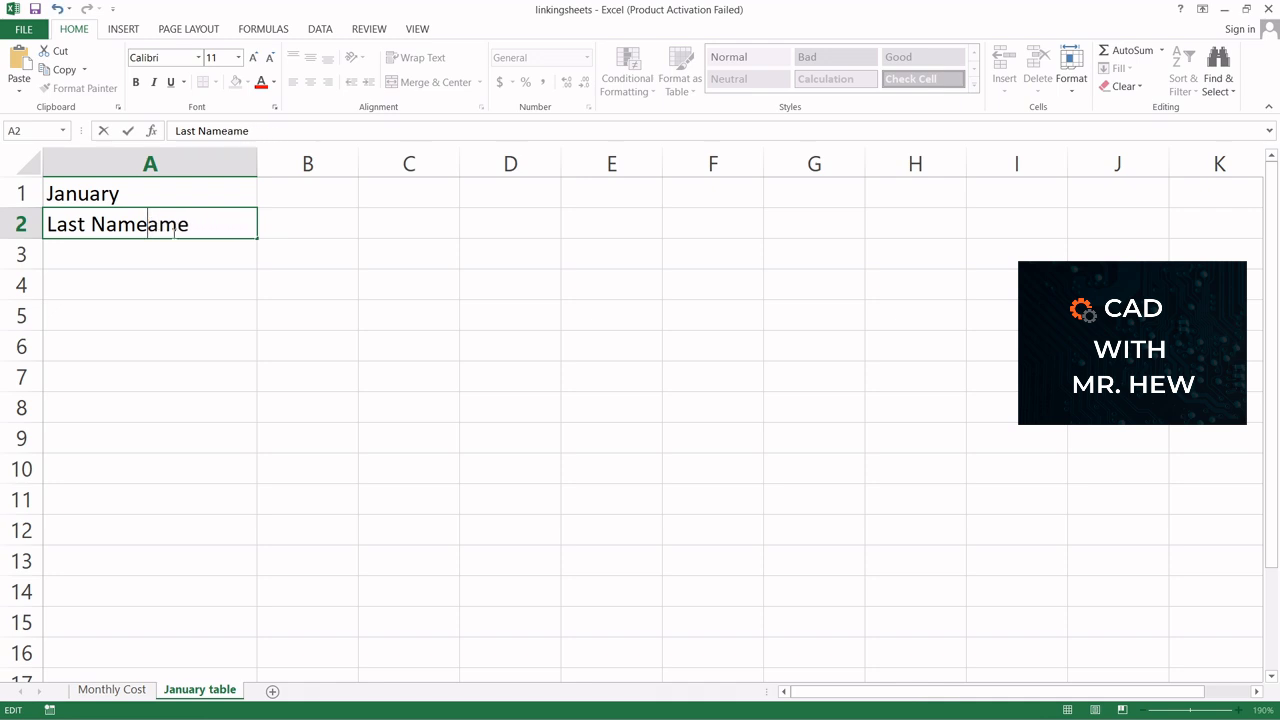
pyautogui.press('Delete')
pyautogui.press('Delete')
pyautogui.press('Delete')
pyautogui.click(290, 222)
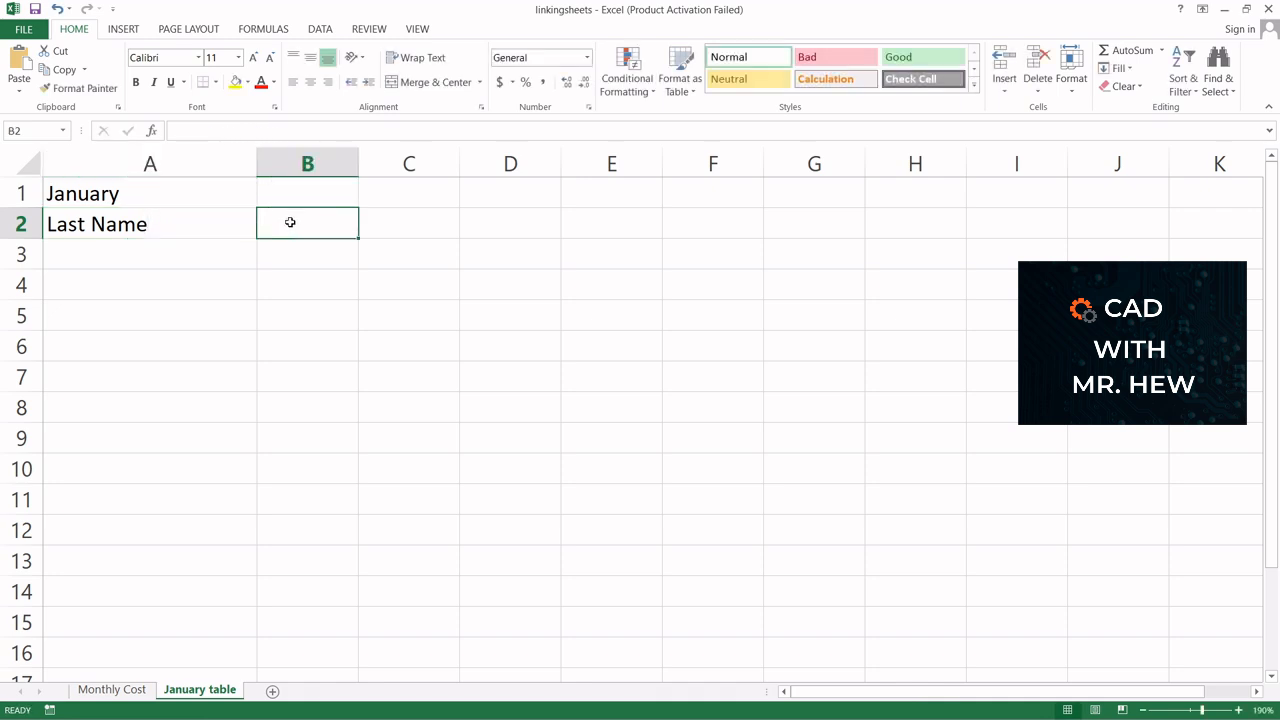
# Enter the header First Name in cell B2 and adjust the widths of columns A and B
pyautogui.write('Fi')
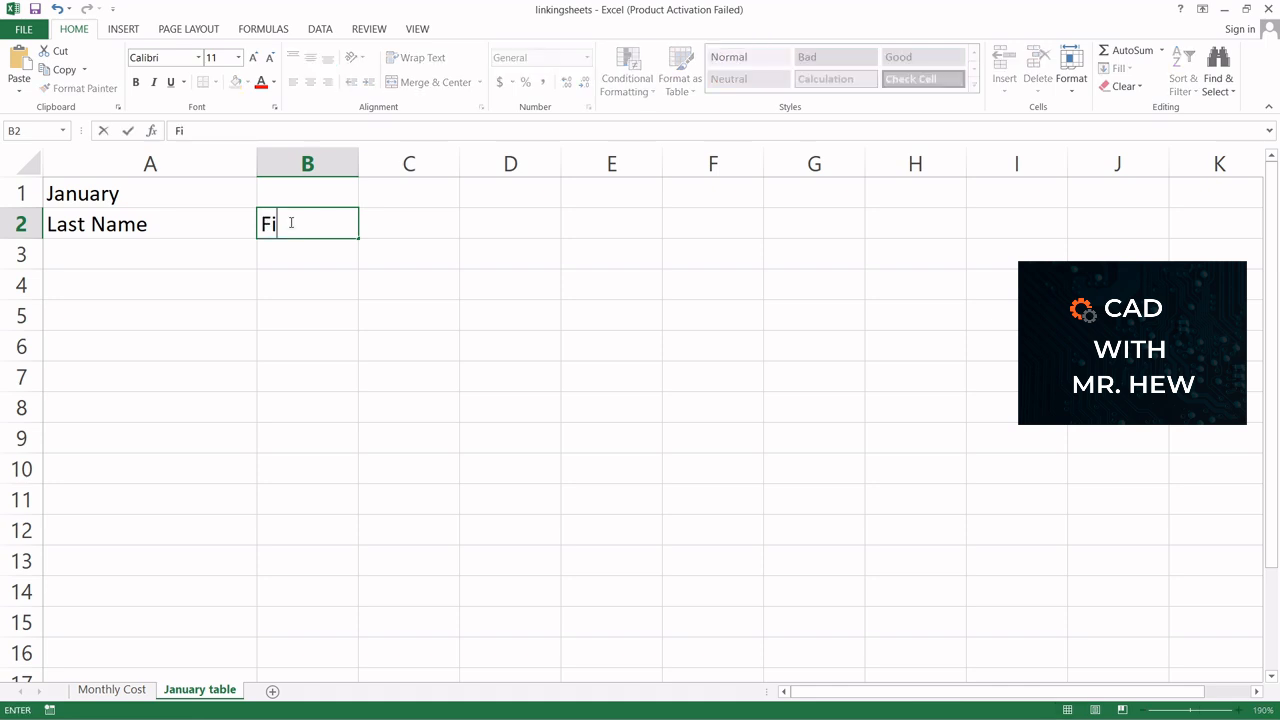
pyautogui.write('rst Name')
pyautogui.click(346, 253)
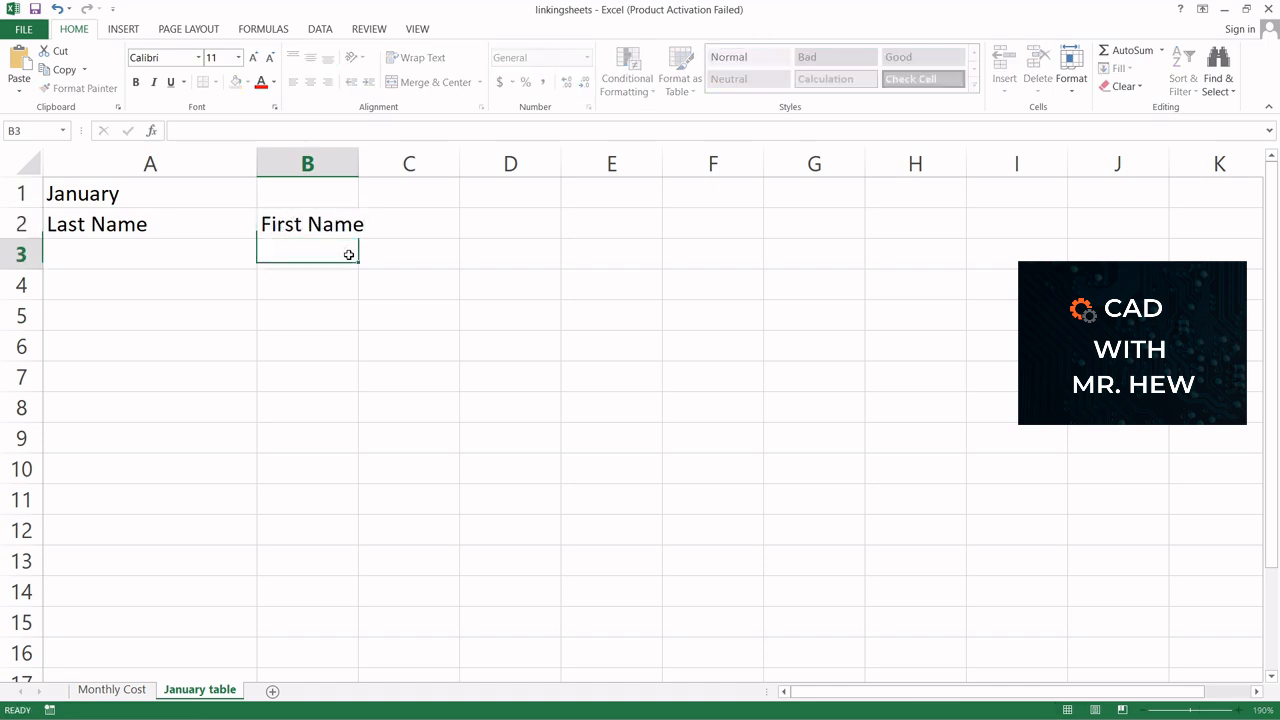
pyautogui.moveTo(360, 158); pyautogui.dragTo(371, 158)
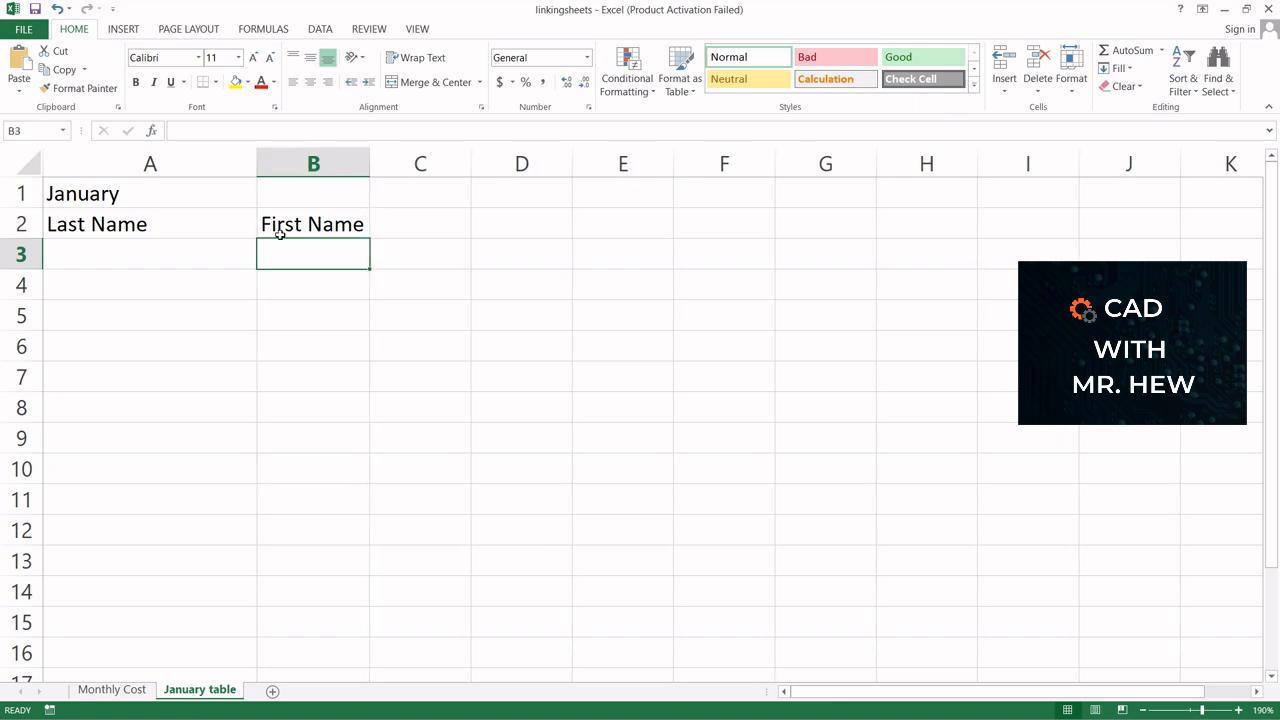
pyautogui.moveTo(255, 160); pyautogui.dragTo(211, 160)
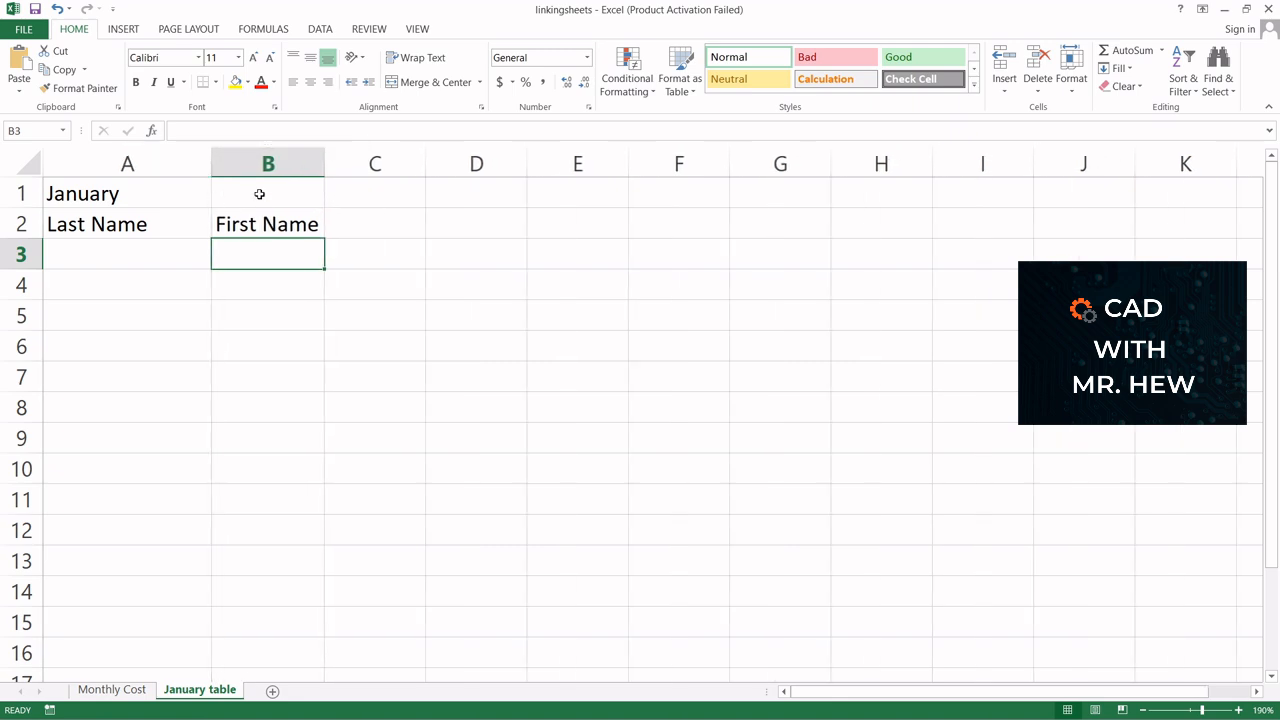
# Enter the headers Quantity in C2 and Cost in D2 of the January table sheet
pyautogui.click(369, 229)
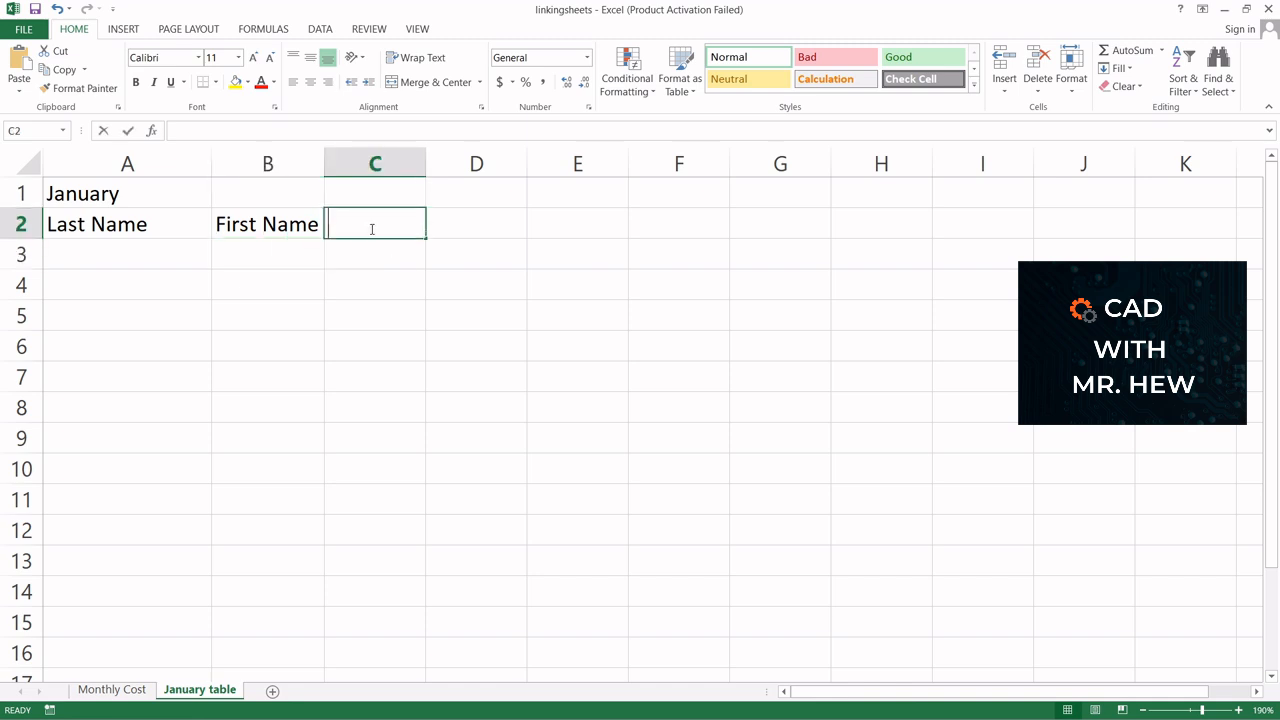
pyautogui.write('Quant')
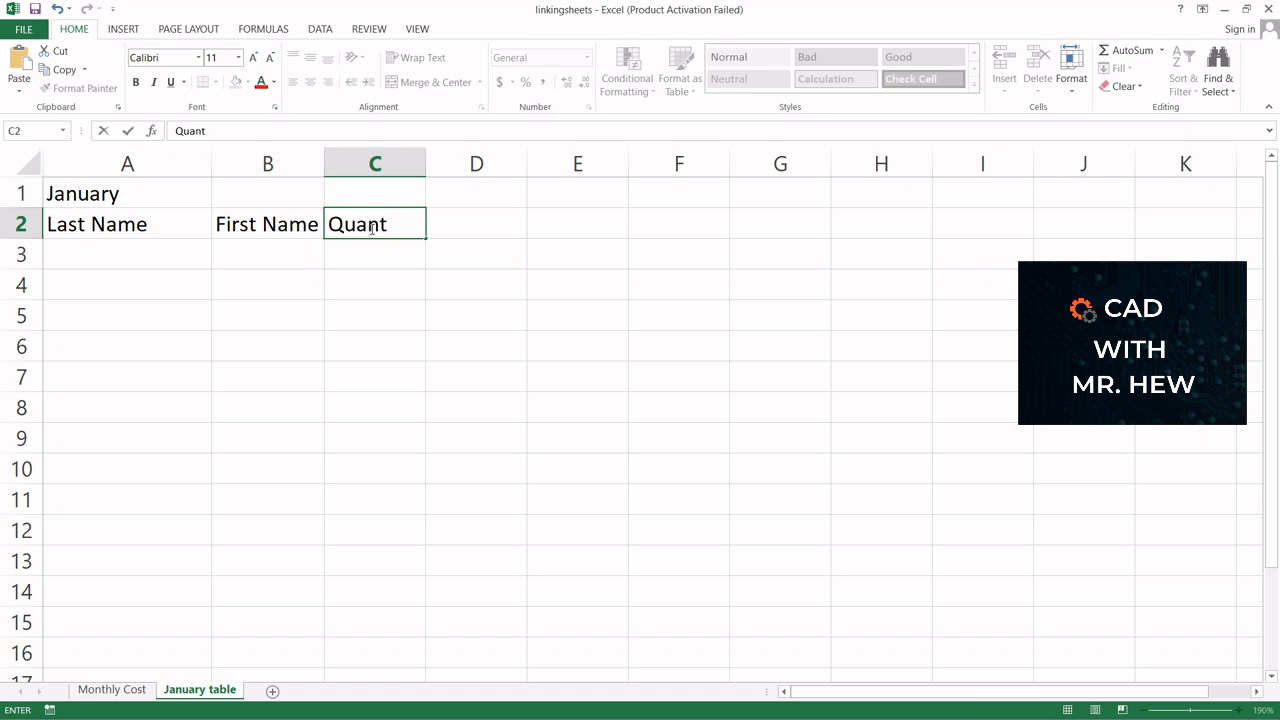
pyautogui.write('ity')
pyautogui.click(466, 230)
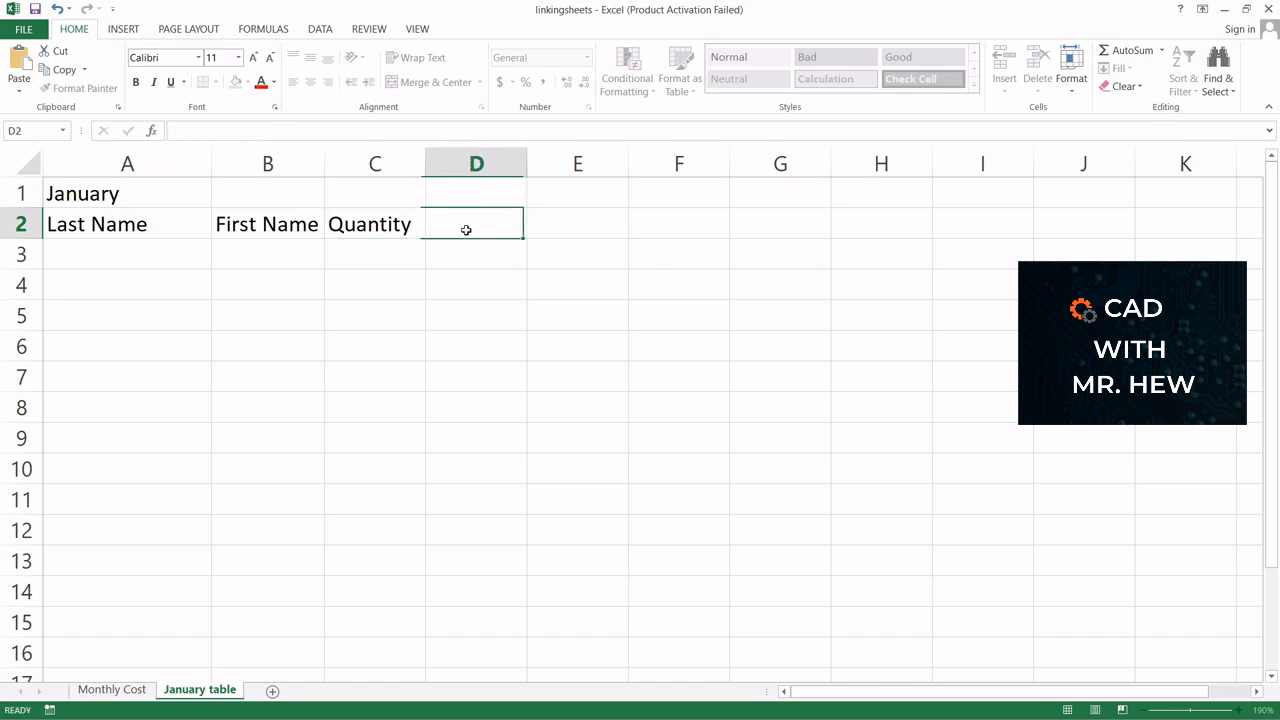
pyautogui.write('Cost')
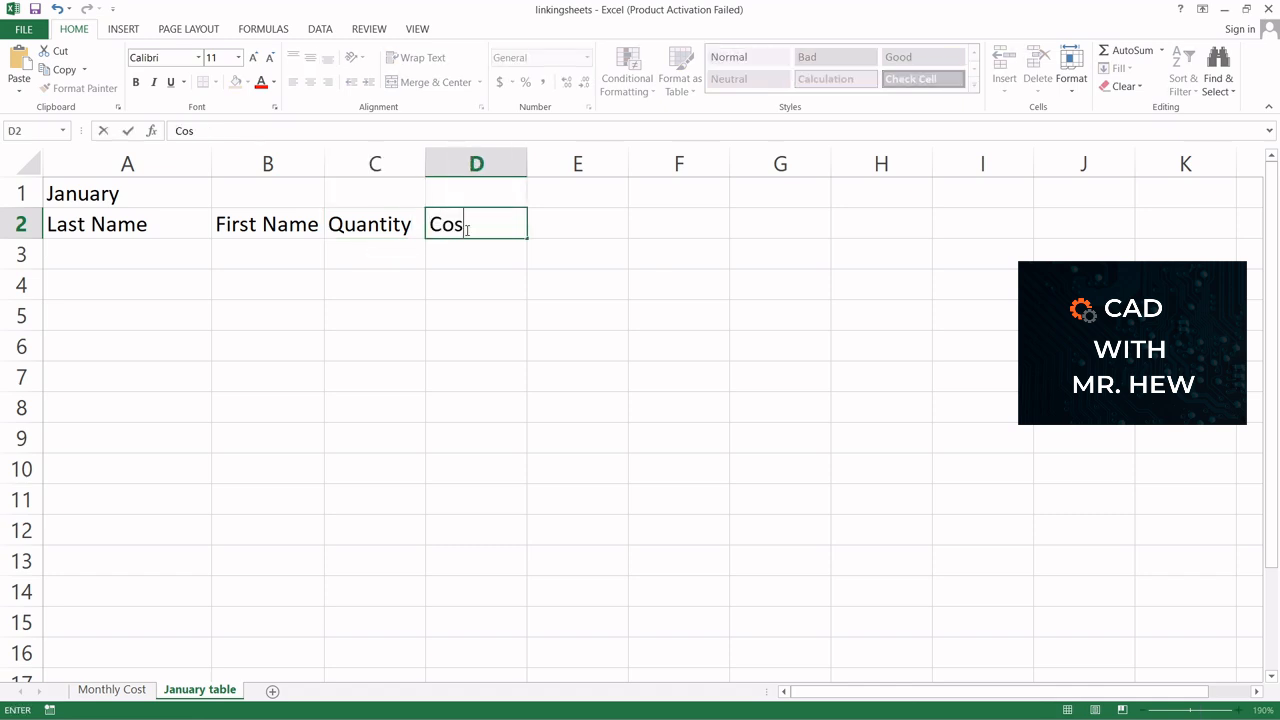
# Fill row 3 with a sample last name, first name and a quantity of 20
pyautogui.click(112, 258)
pyautogui.write('Jon')
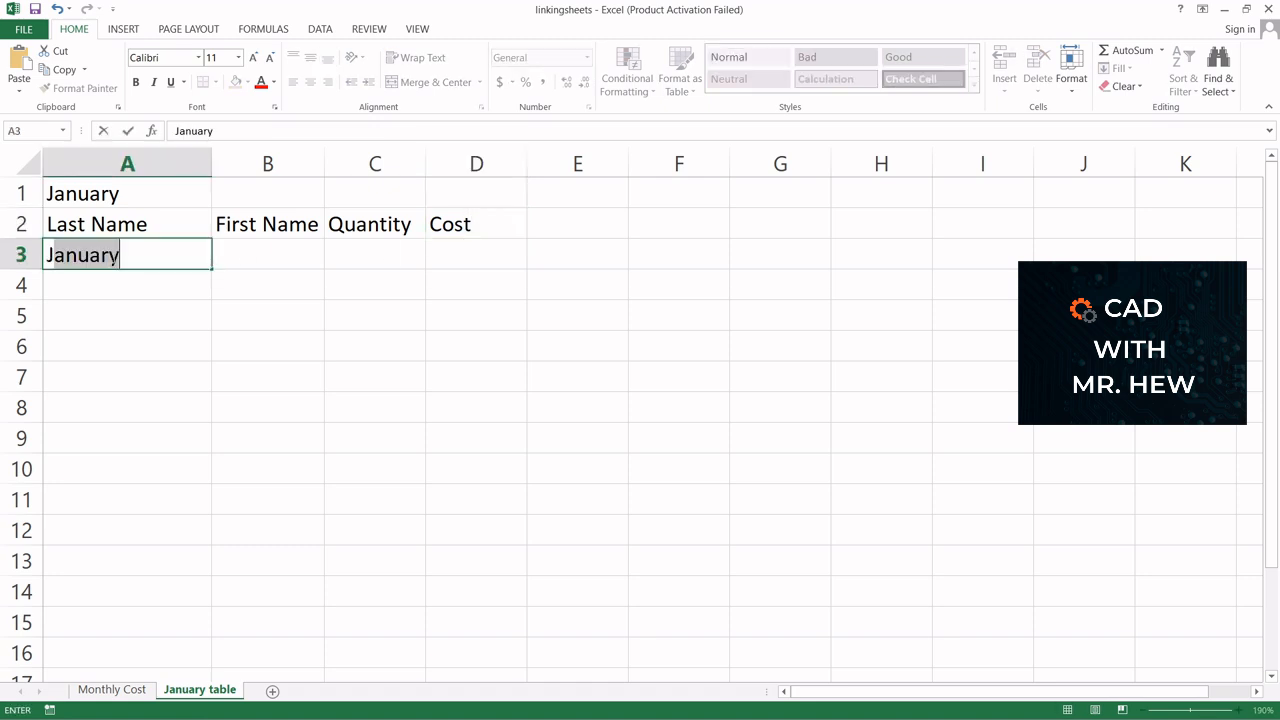
pyautogui.click(258, 255)
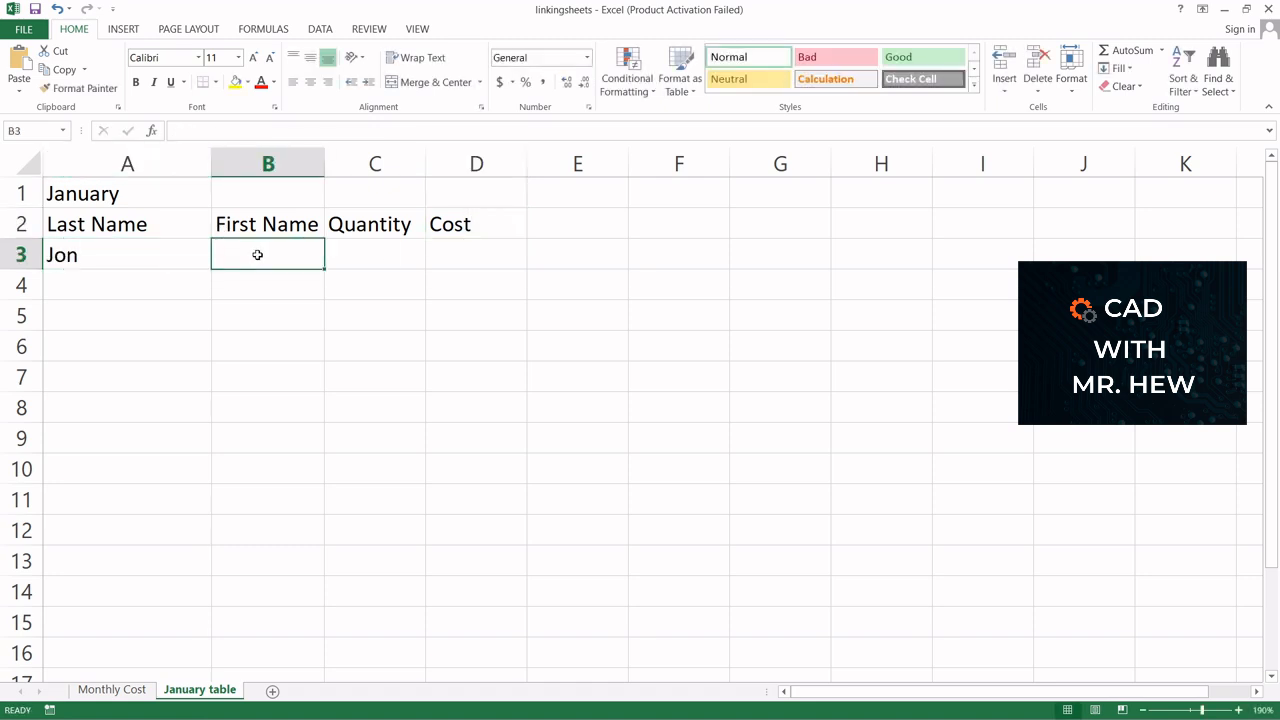
pyautogui.write('Br')
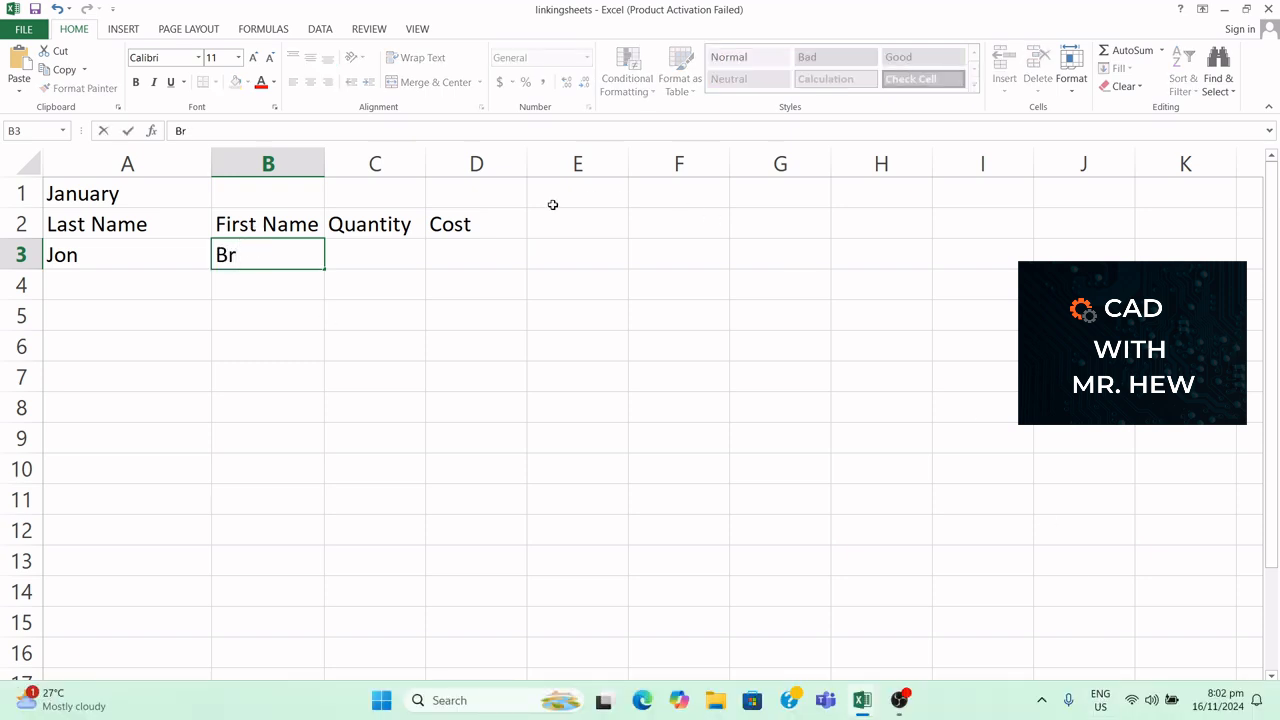
pyautogui.write('rown')
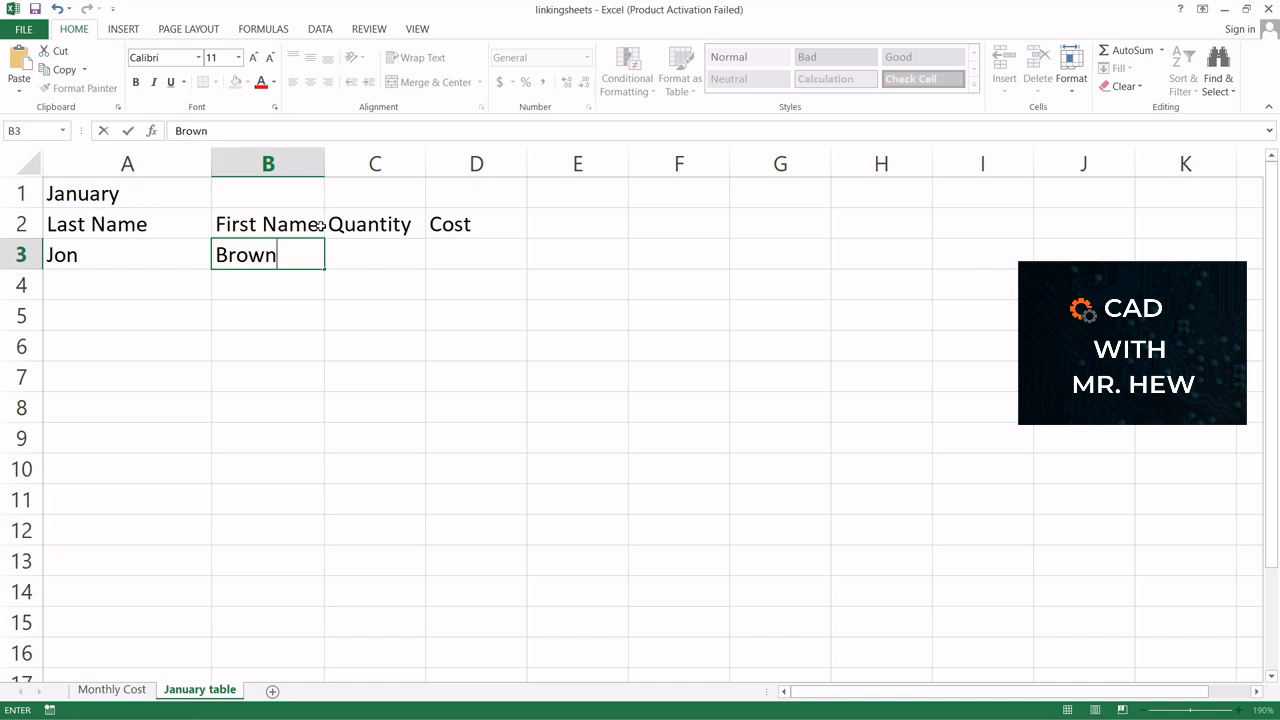
pyautogui.click(386, 251)
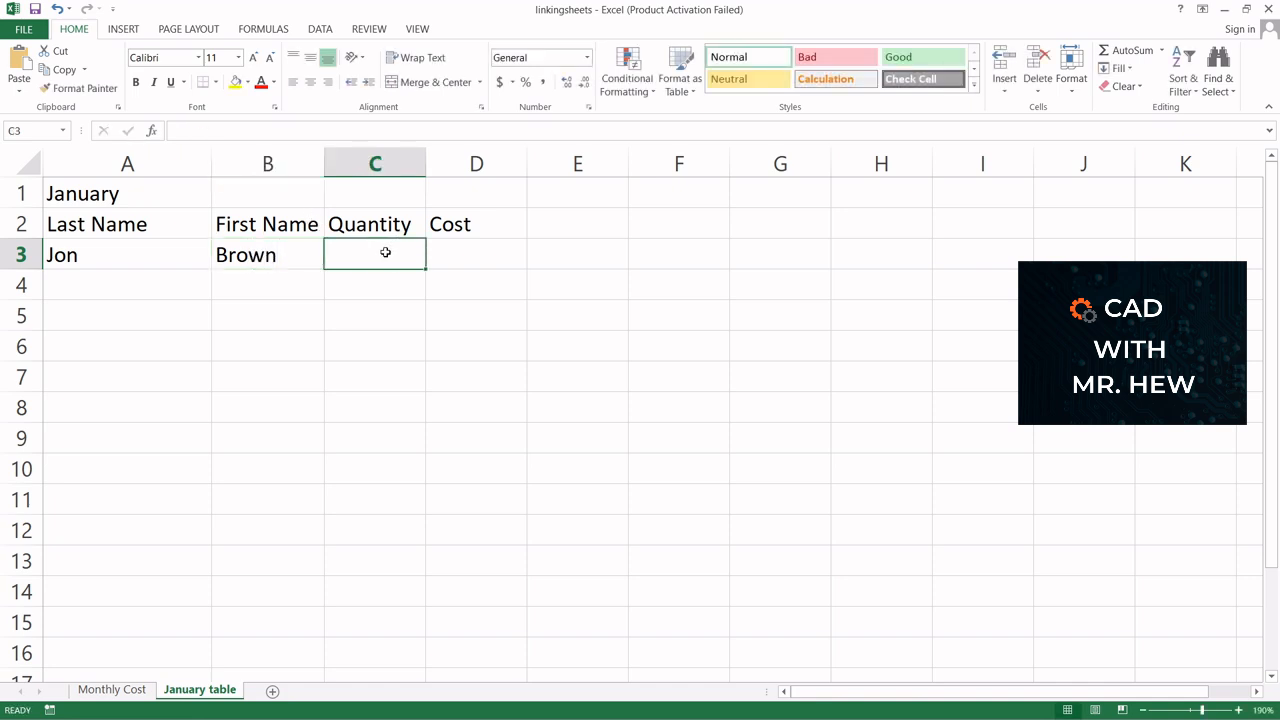
pyautogui.write('20')
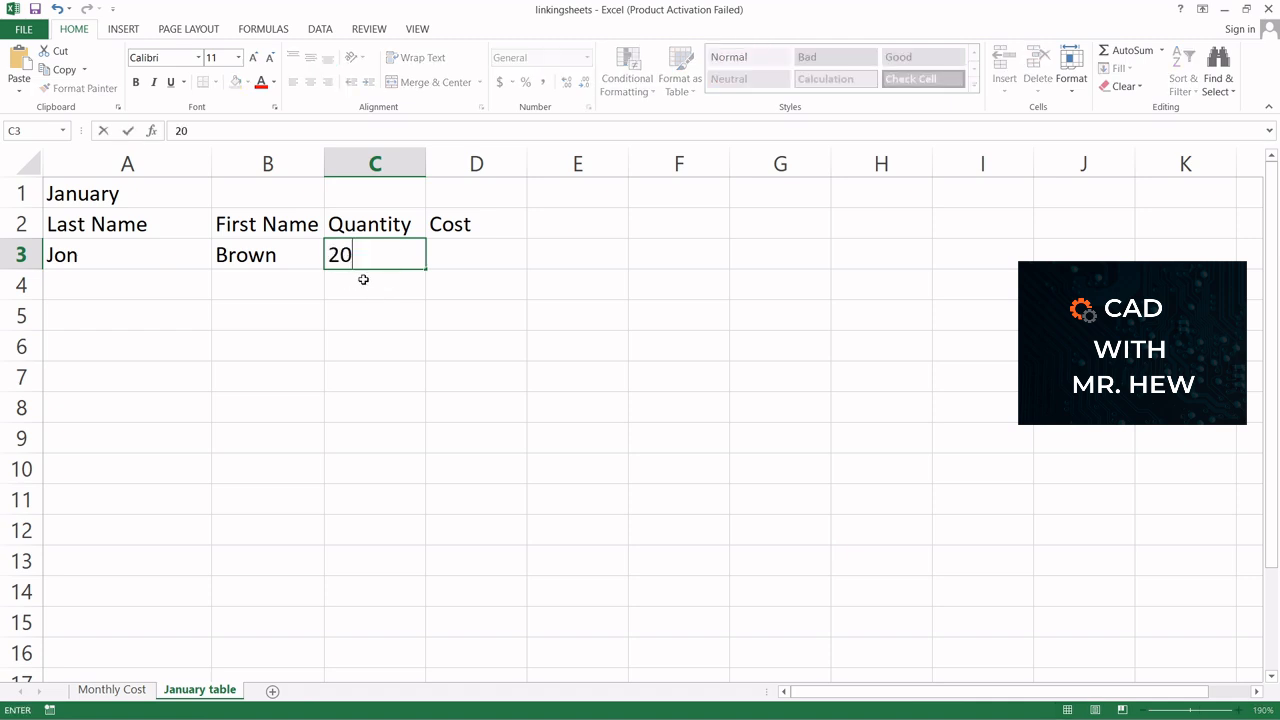
# Fill row 4 with a sample last name, first name and a quantity of 10
pyautogui.click(64, 283)
pyautogui.write('Jim')
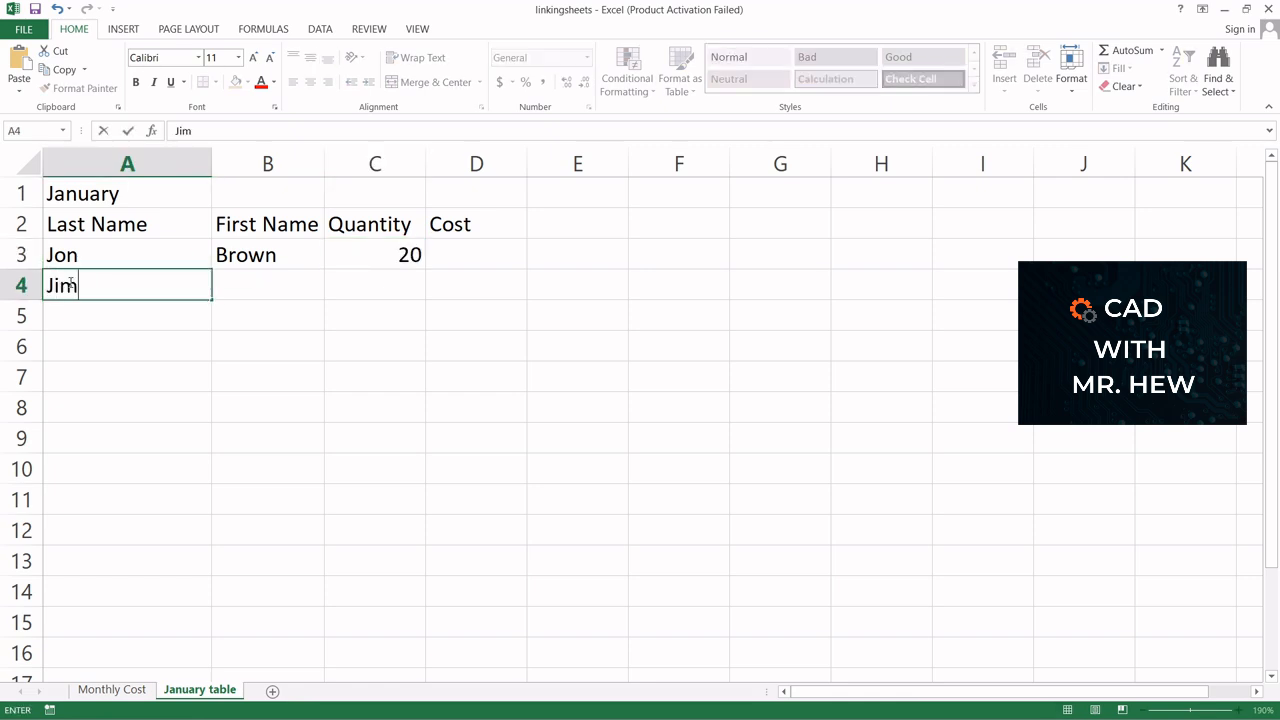
pyautogui.click(249, 286)
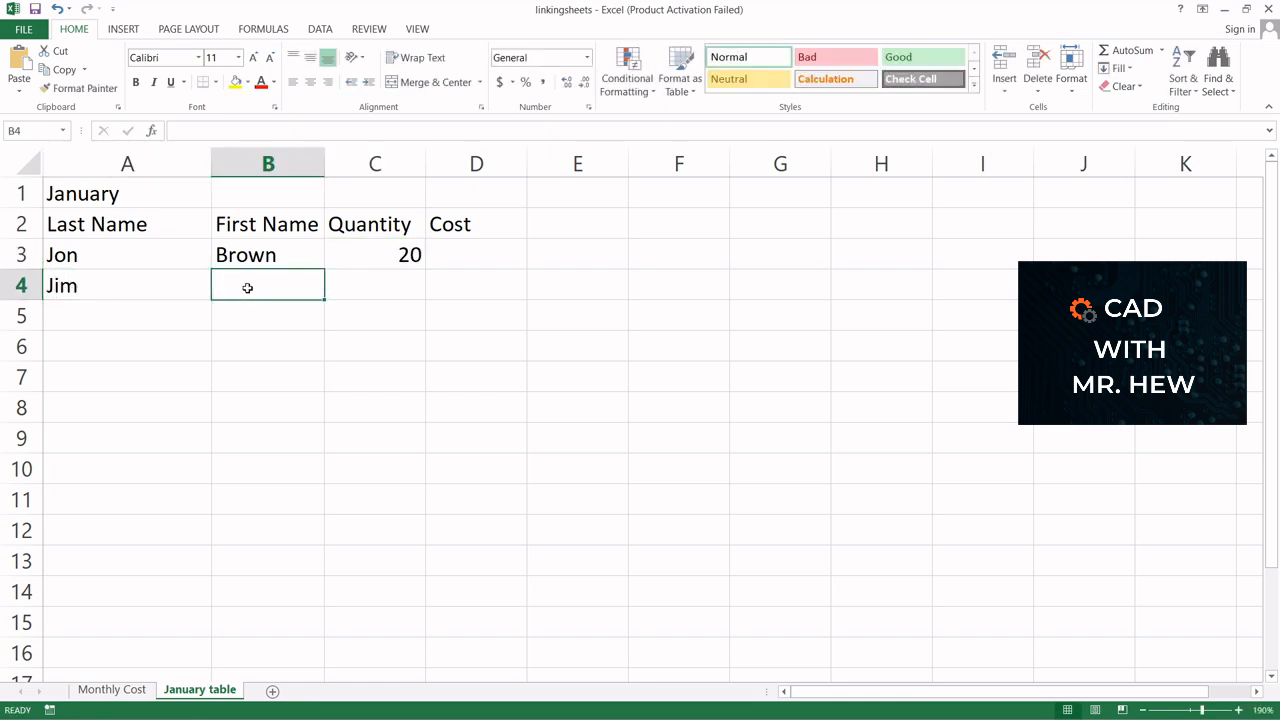
pyautogui.write('Sn')
pyautogui.press('BackSpace')
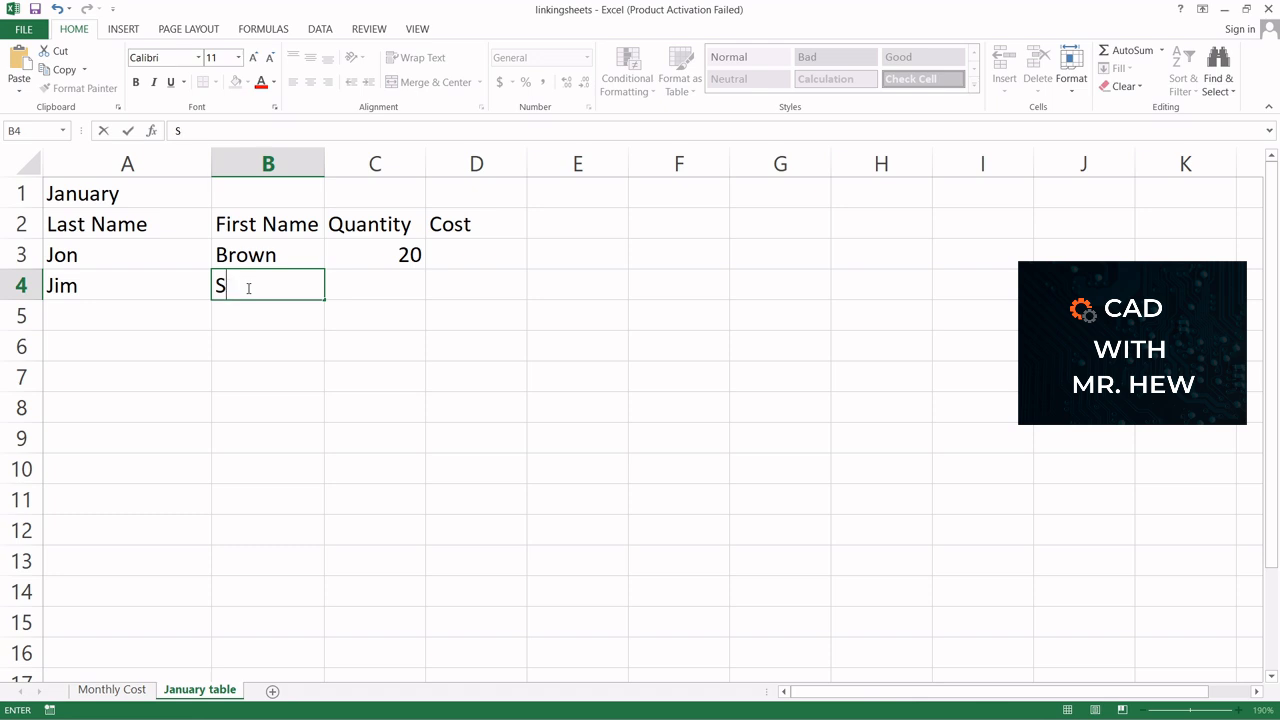
pyautogui.write('mith')
pyautogui.click(401, 286)
pyautogui.write('10')
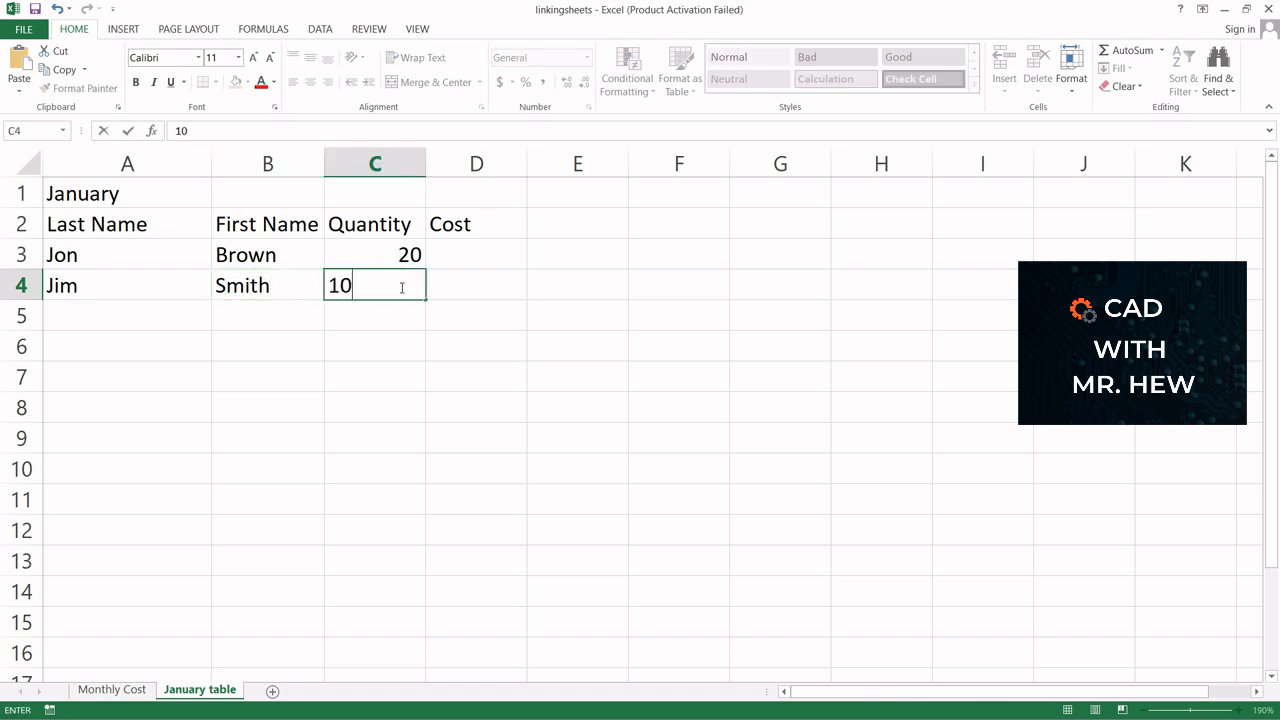
# Fill row 5 with a sample last name, first name and a quantity of 5
pyautogui.click(116, 323)
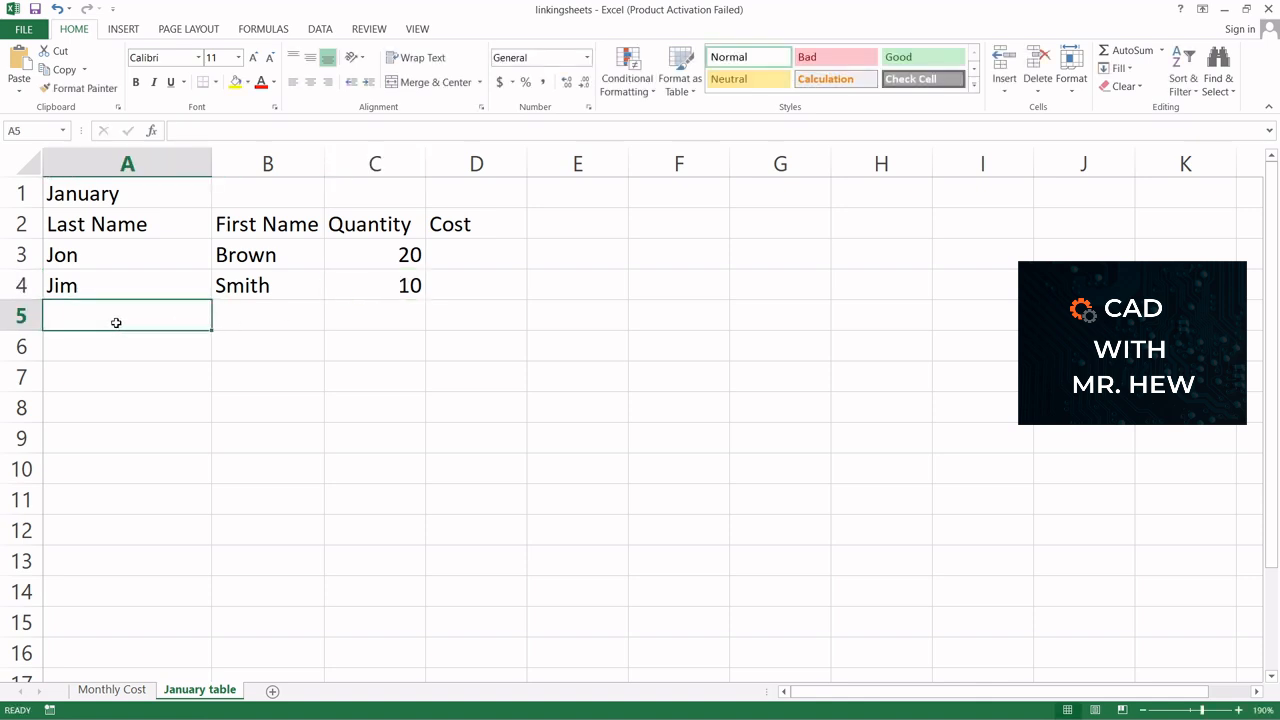
pyautogui.write('Sam')
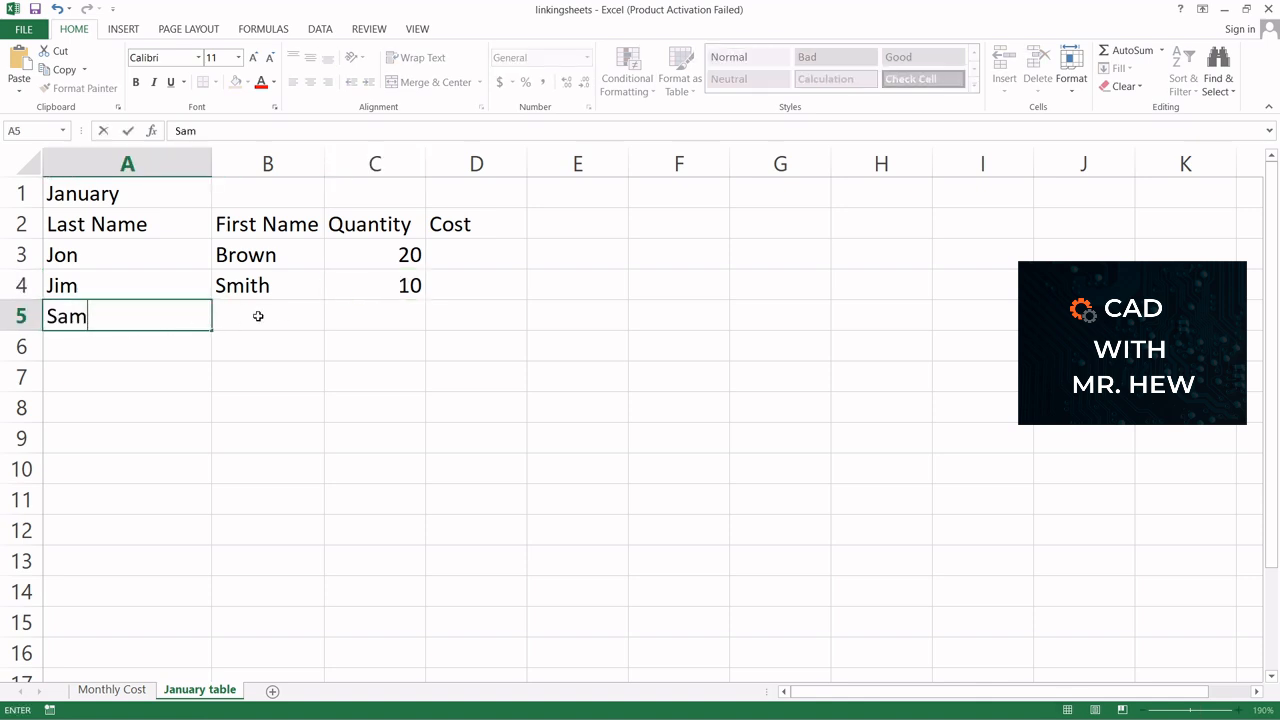
pyautogui.click(258, 317)
pyautogui.write('Black')
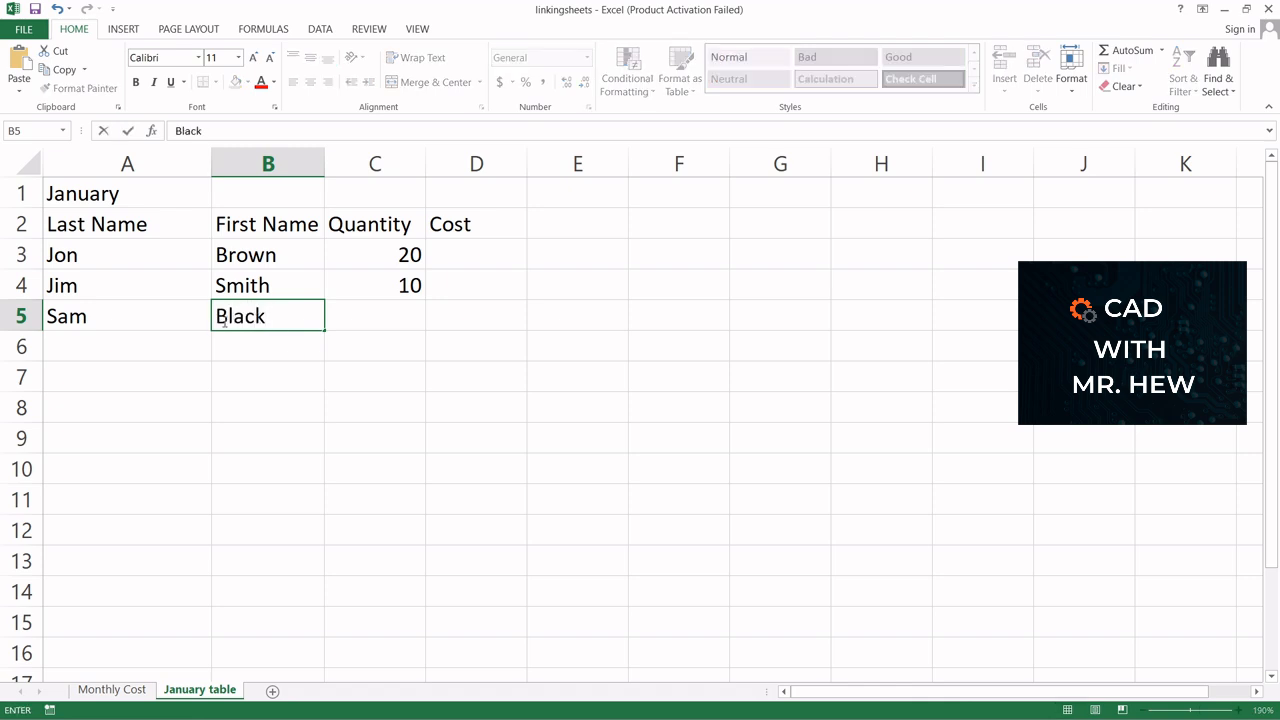
pyautogui.click(383, 327)
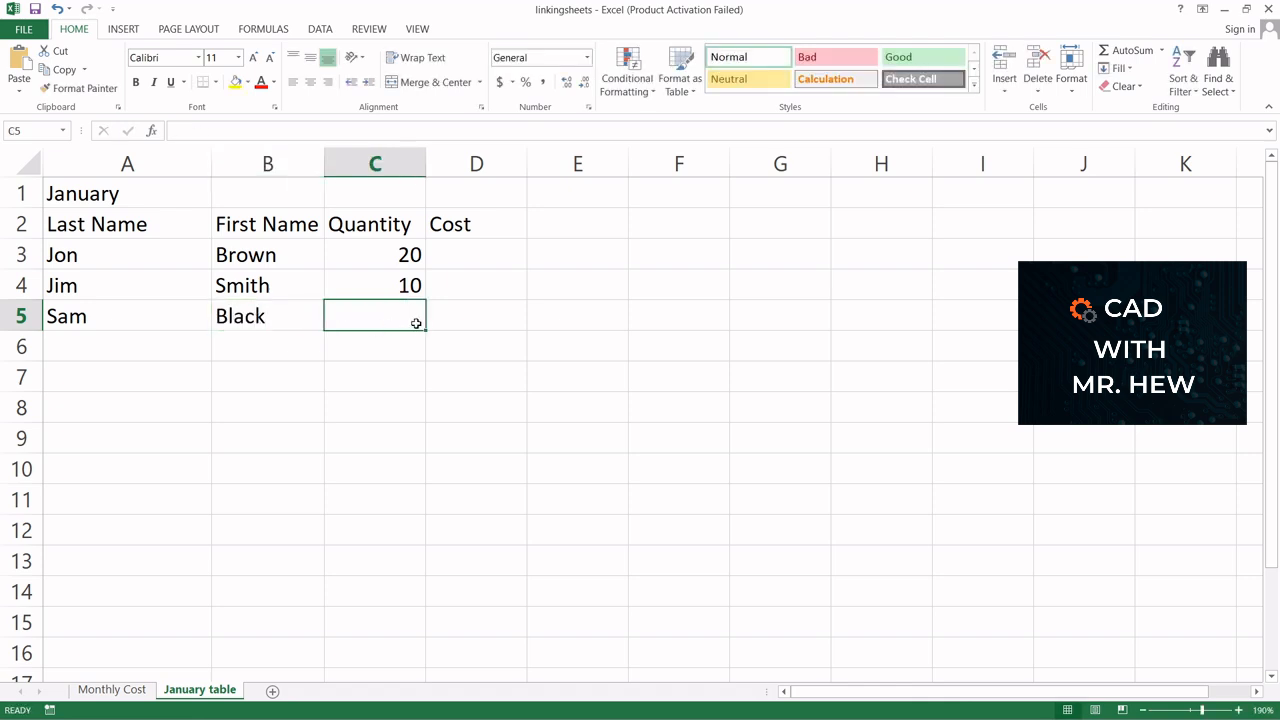
pyautogui.write('5')
pyautogui.click(465, 311)
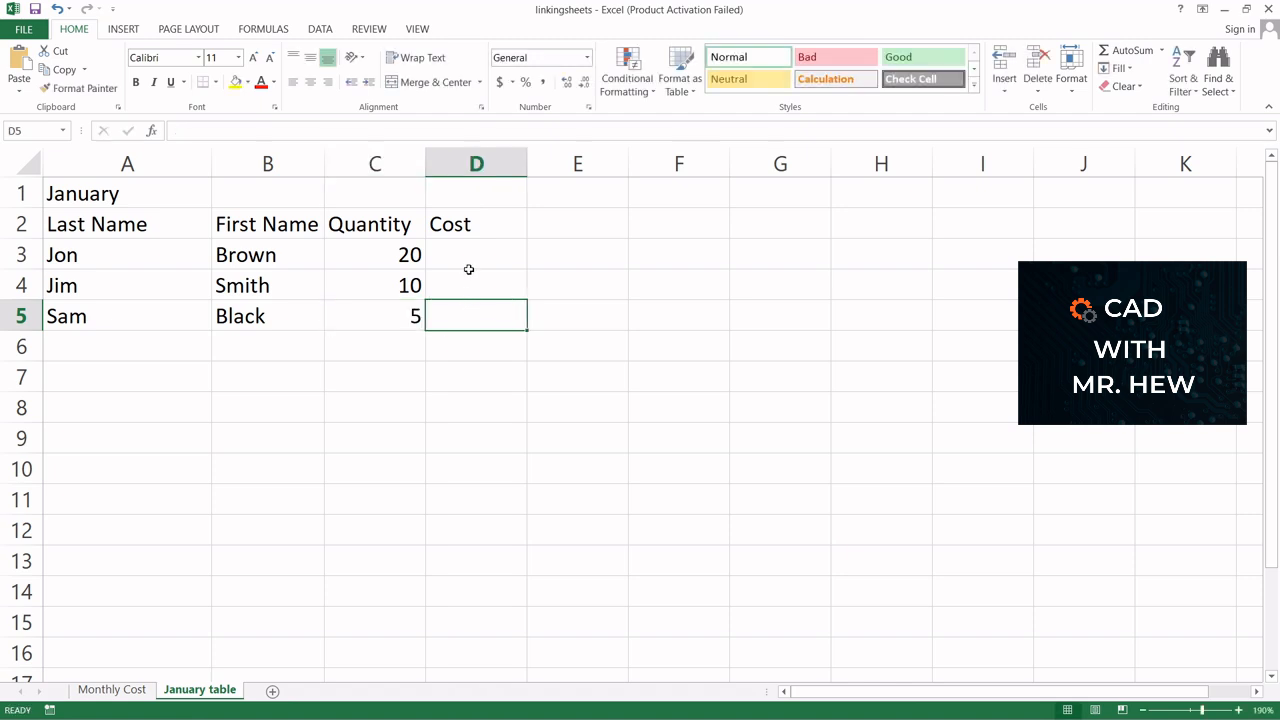
# Fill row 6 with a sample last name, first name and a quantity of 6
pyautogui.click(120, 350)
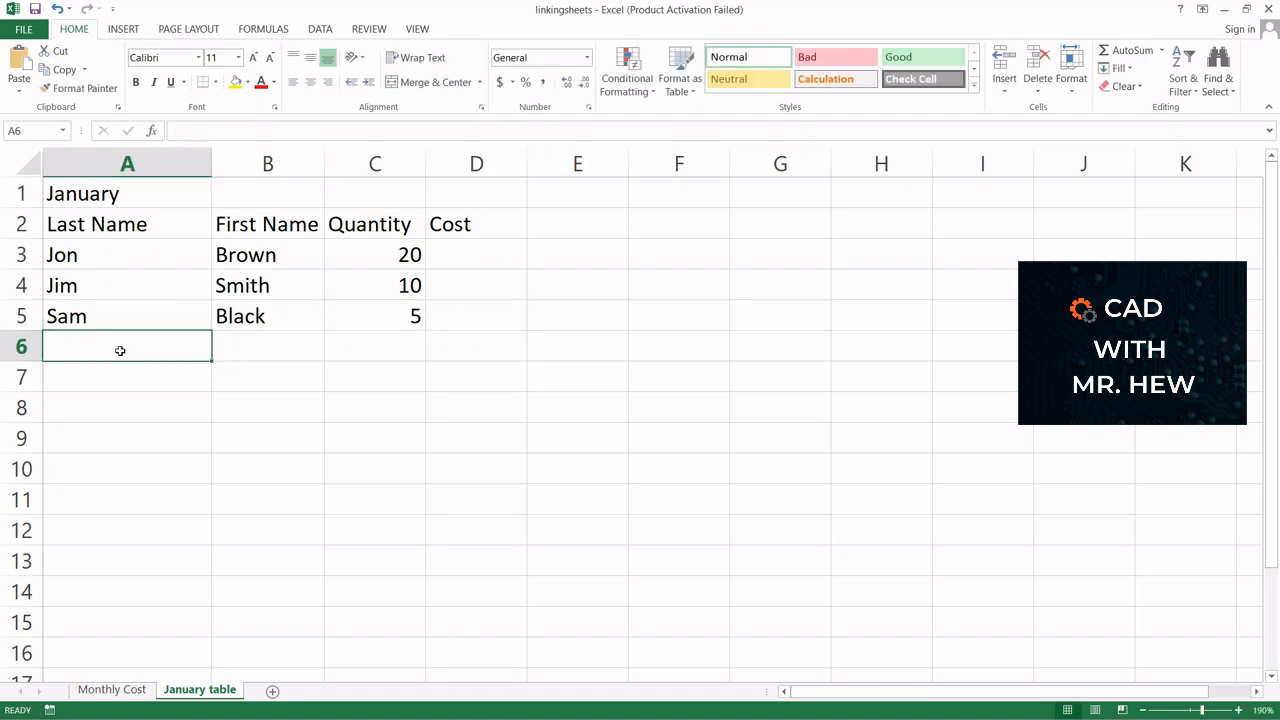
pyautogui.write('Dave')
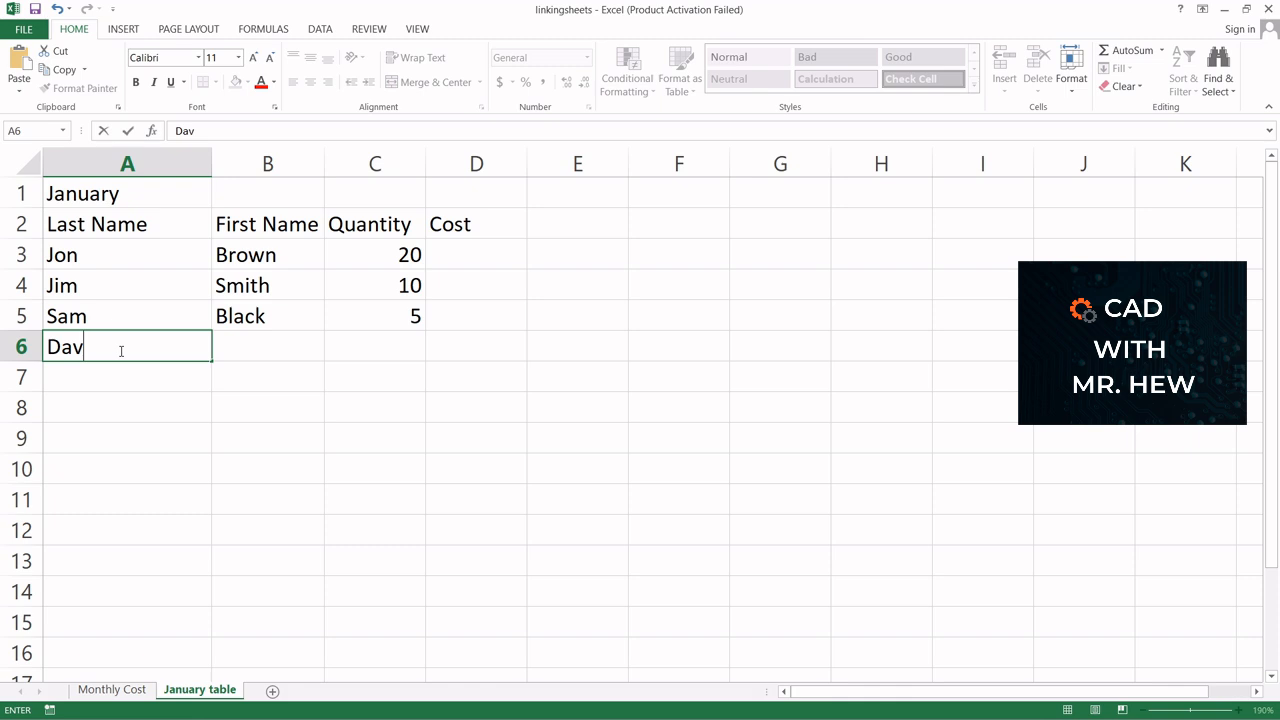
pyautogui.click(246, 342)
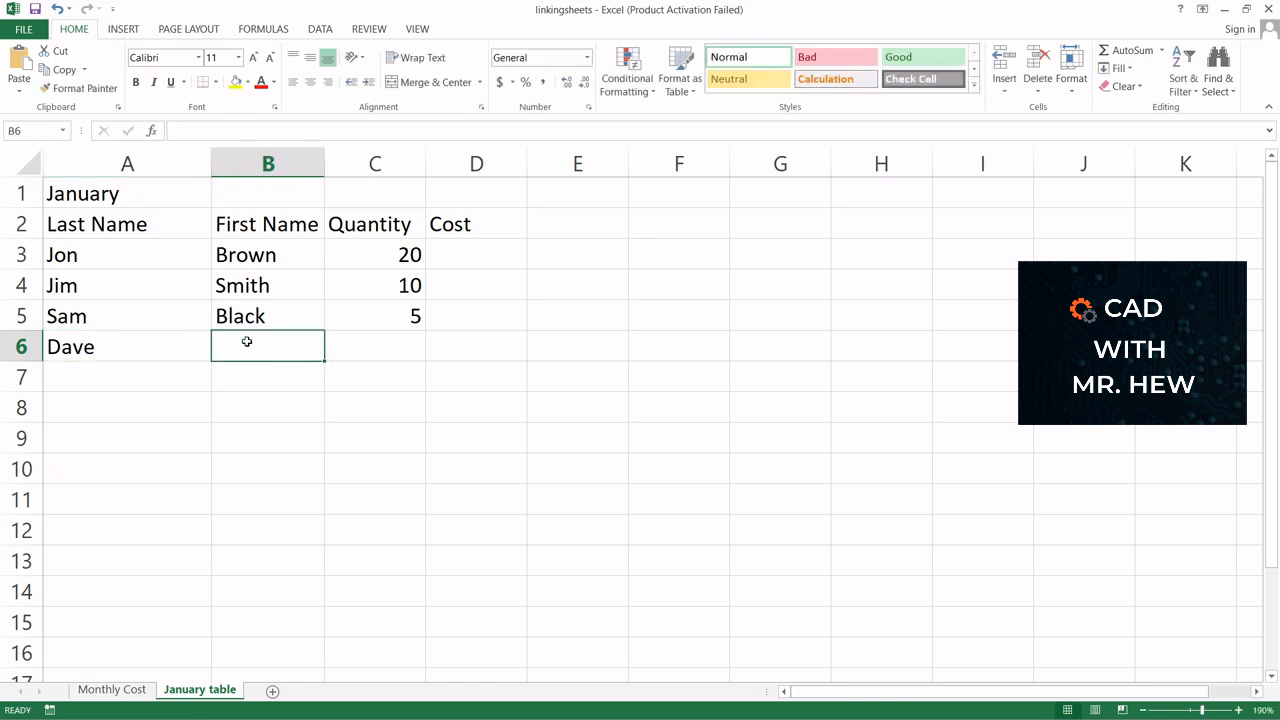
pyautogui.write('DDi')
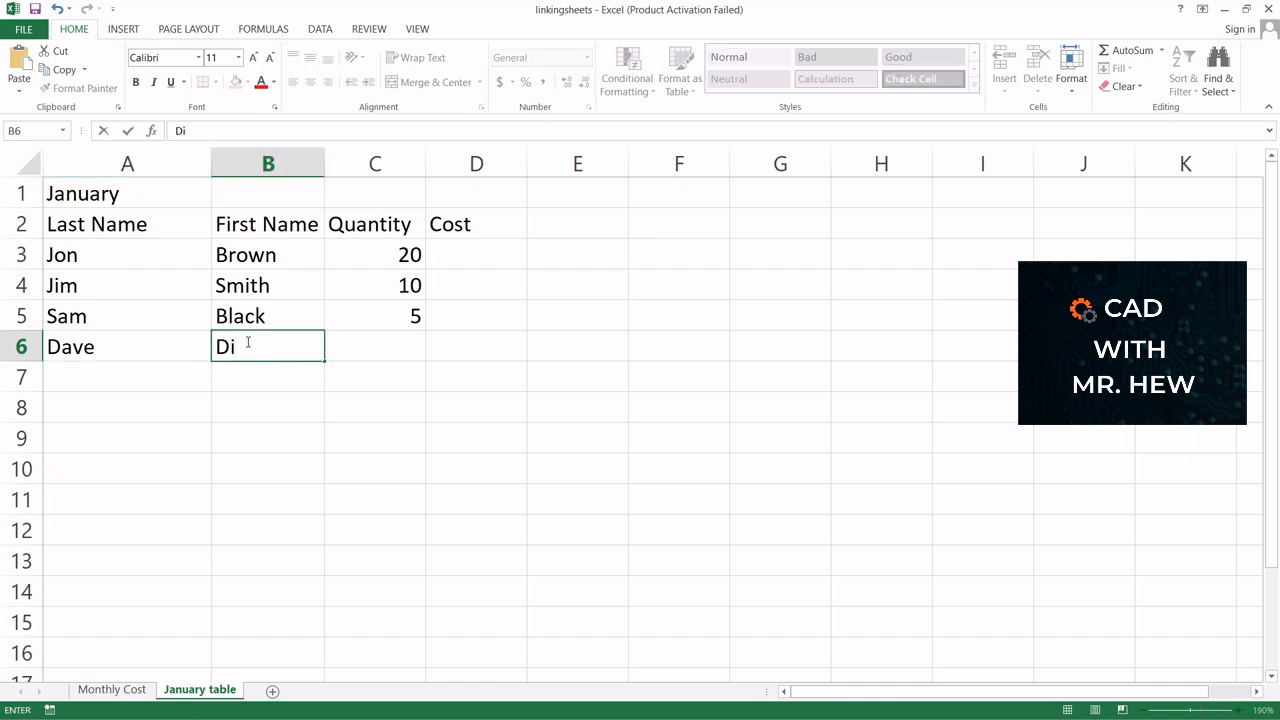
pyautogui.press('BackSpace')
pyautogui.write('avison')
pyautogui.click(260, 347)
pyautogui.write('d')
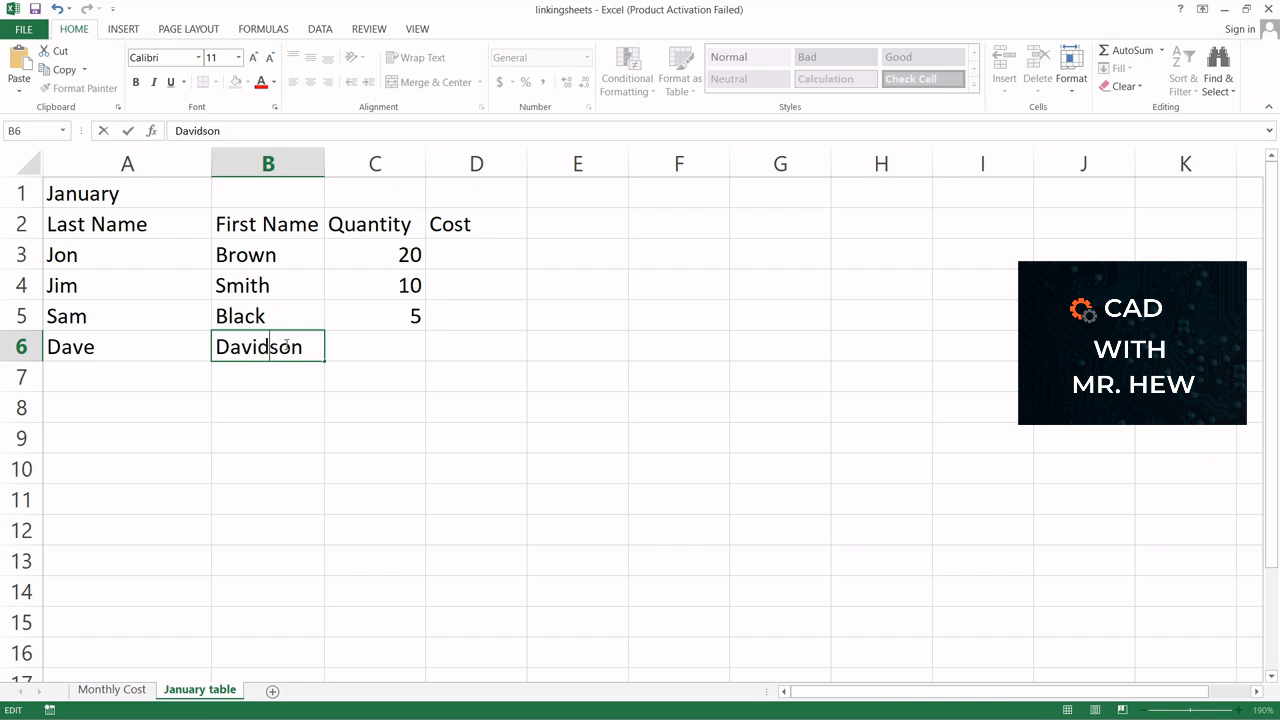
pyautogui.click(383, 347)
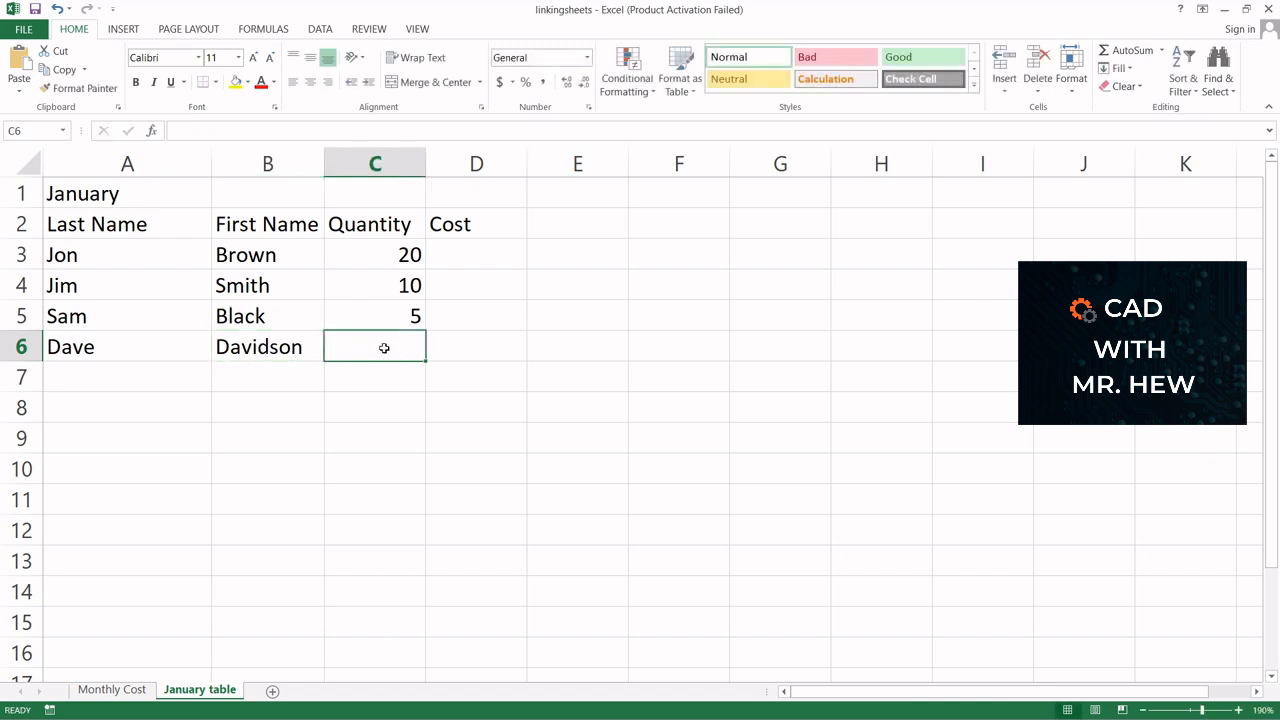
pyautogui.write('6')
pyautogui.click(455, 347)
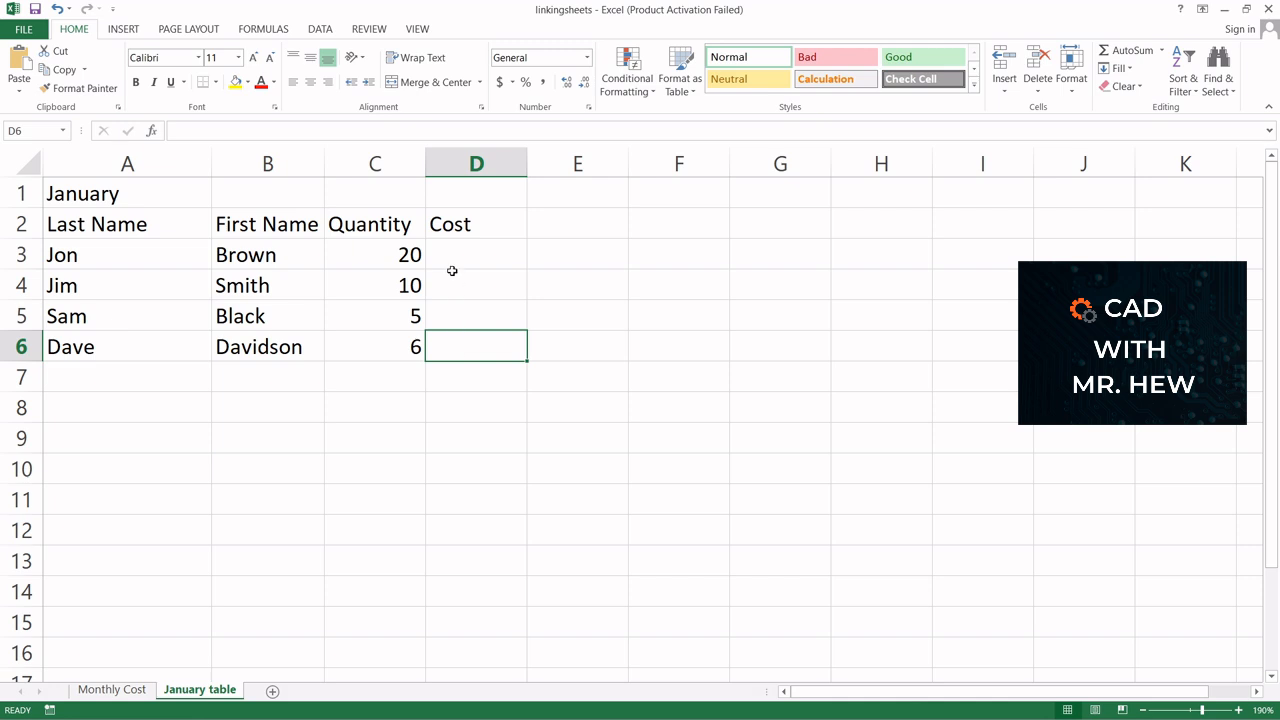
# Enter the header Total in cell E2
pyautogui.click(558, 225)
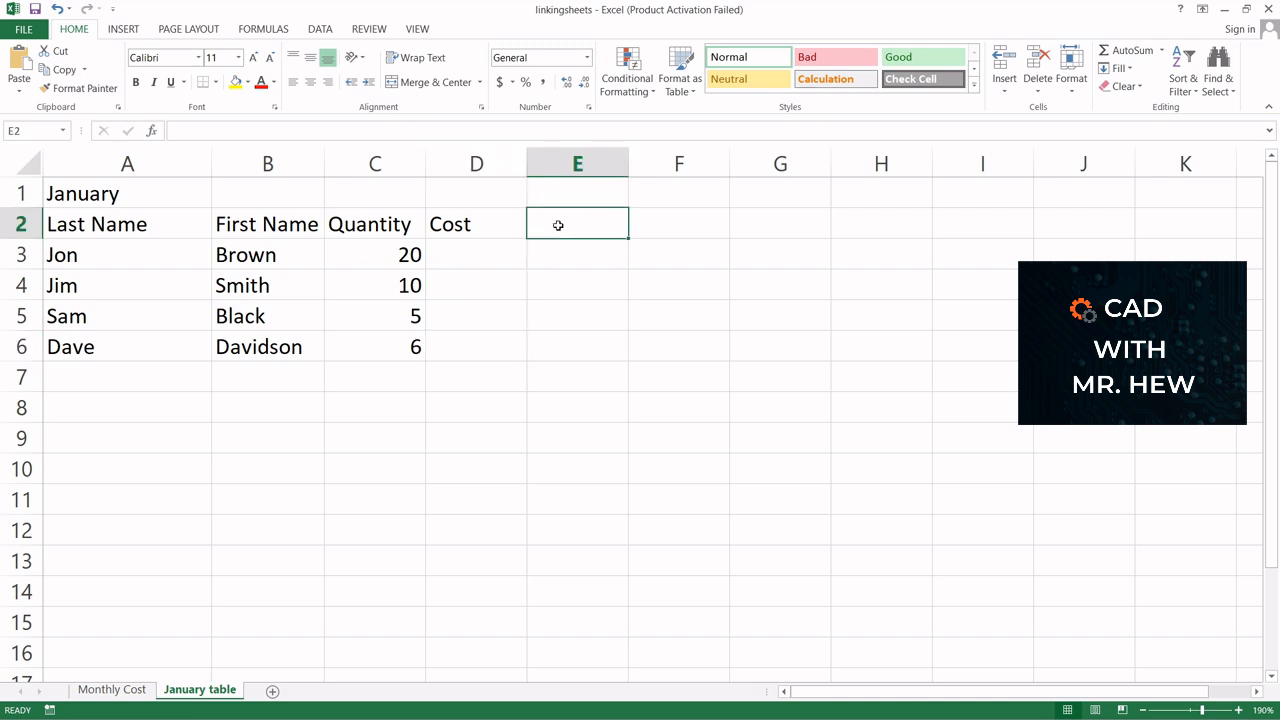
pyautogui.write('To')
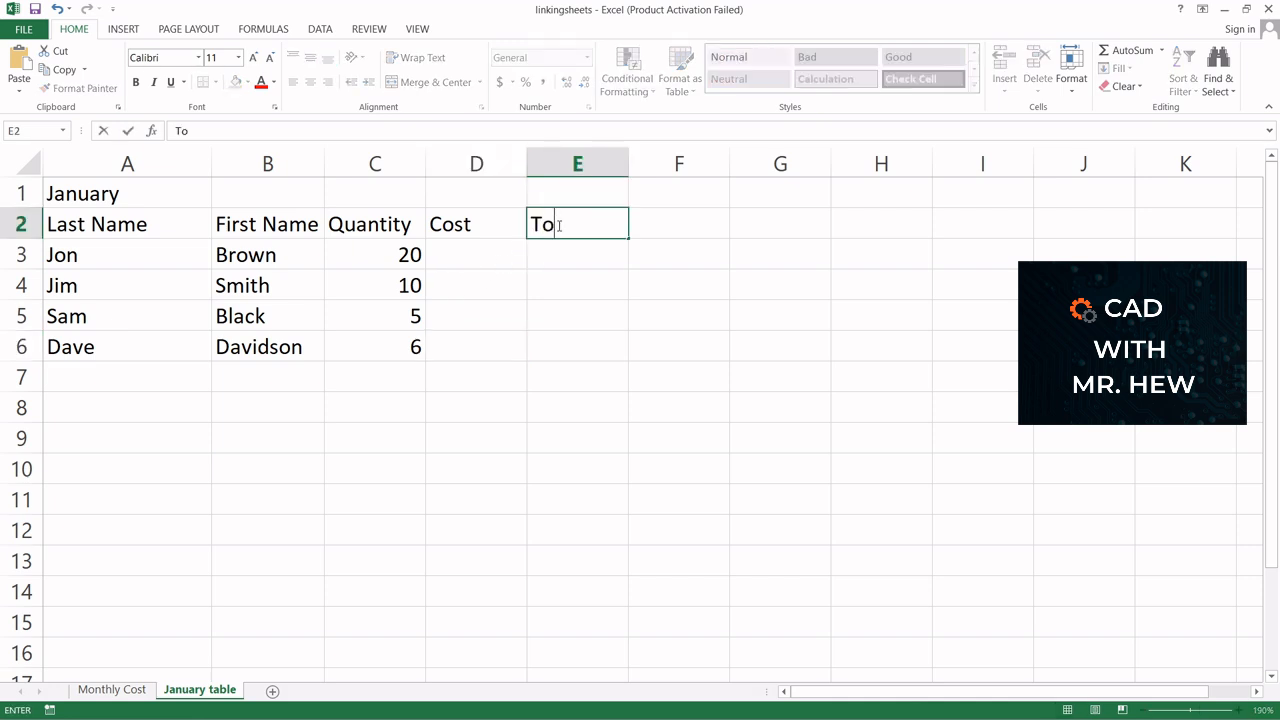
pyautogui.write('tal')
pyautogui.click(467, 257)
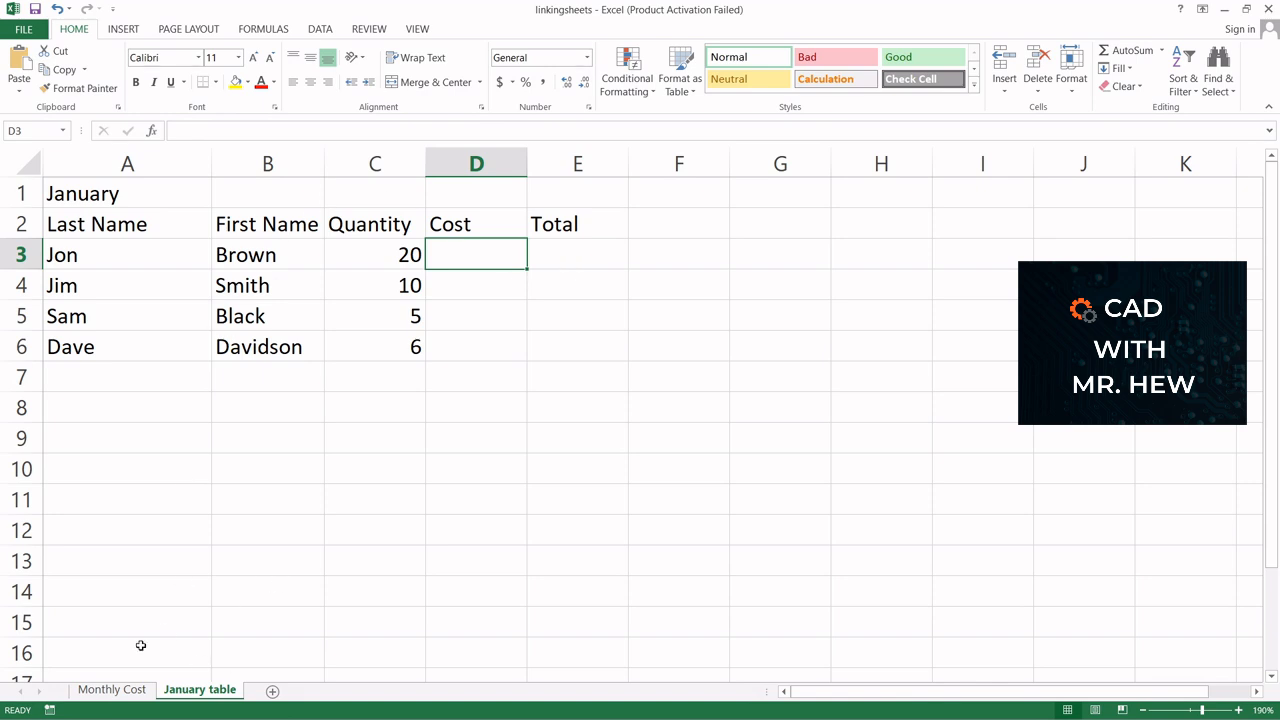
# Review January's cost per item on the Monthly Cost sheet before returning to the January table
pyautogui.click(112, 690)
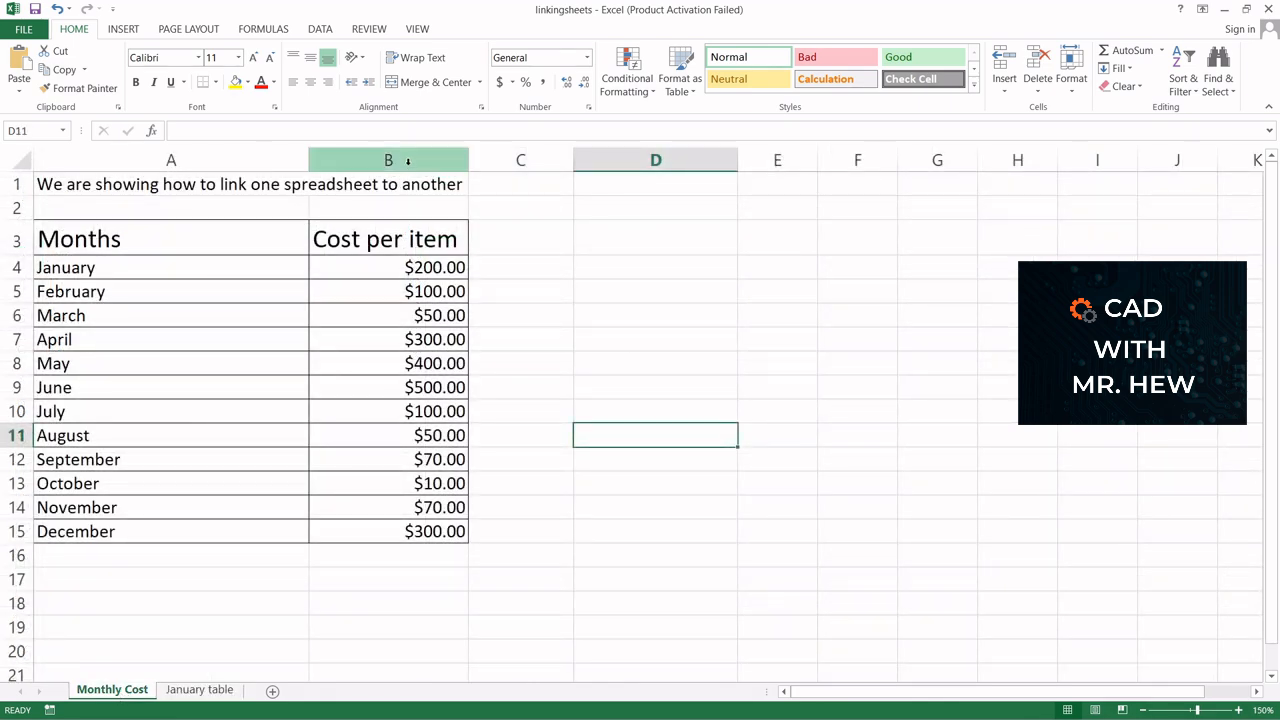
pyautogui.click(395, 268)
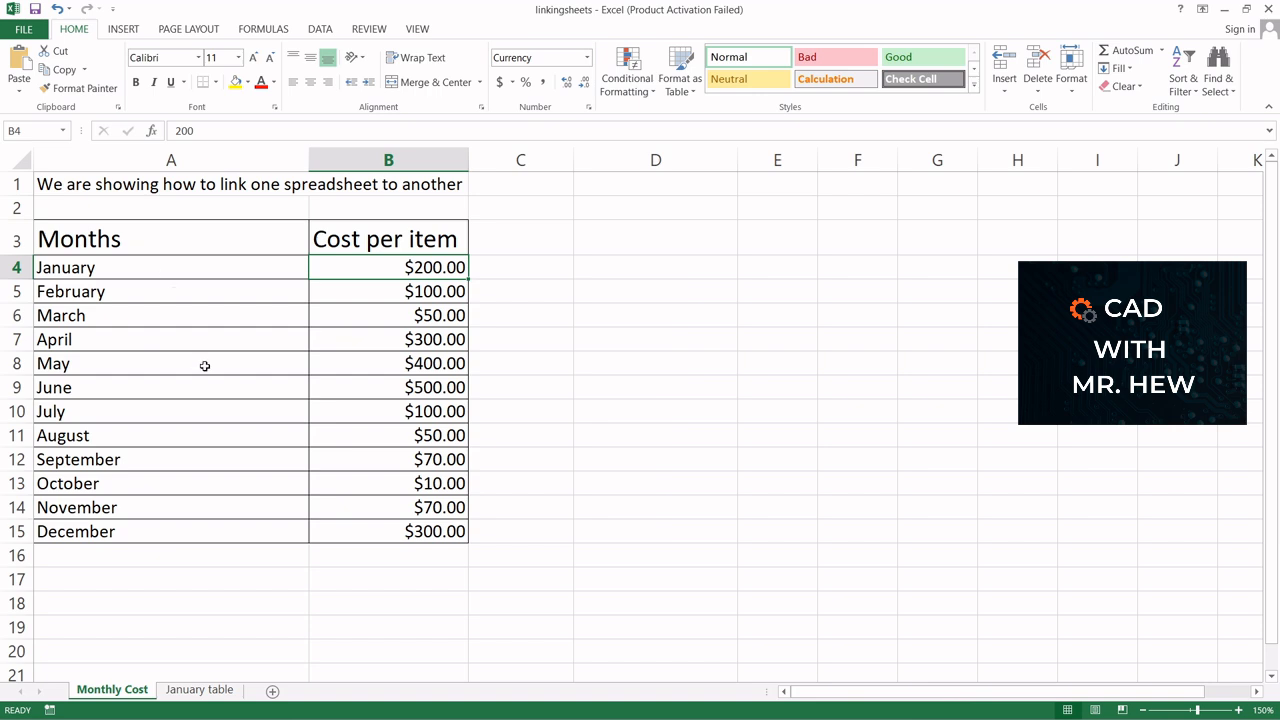
pyautogui.click(201, 690)
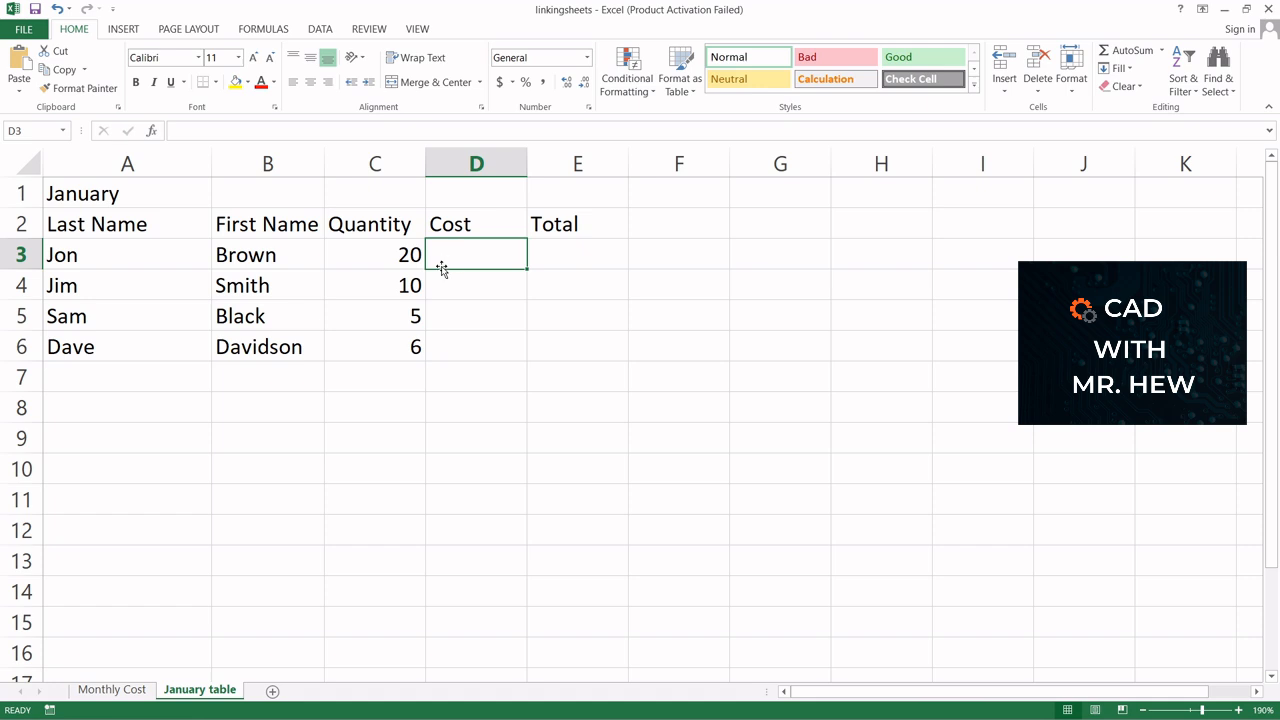
# Link cell D3 to January's cost per item in cell B4 of the Monthly Cost sheet
pyautogui.write('=')
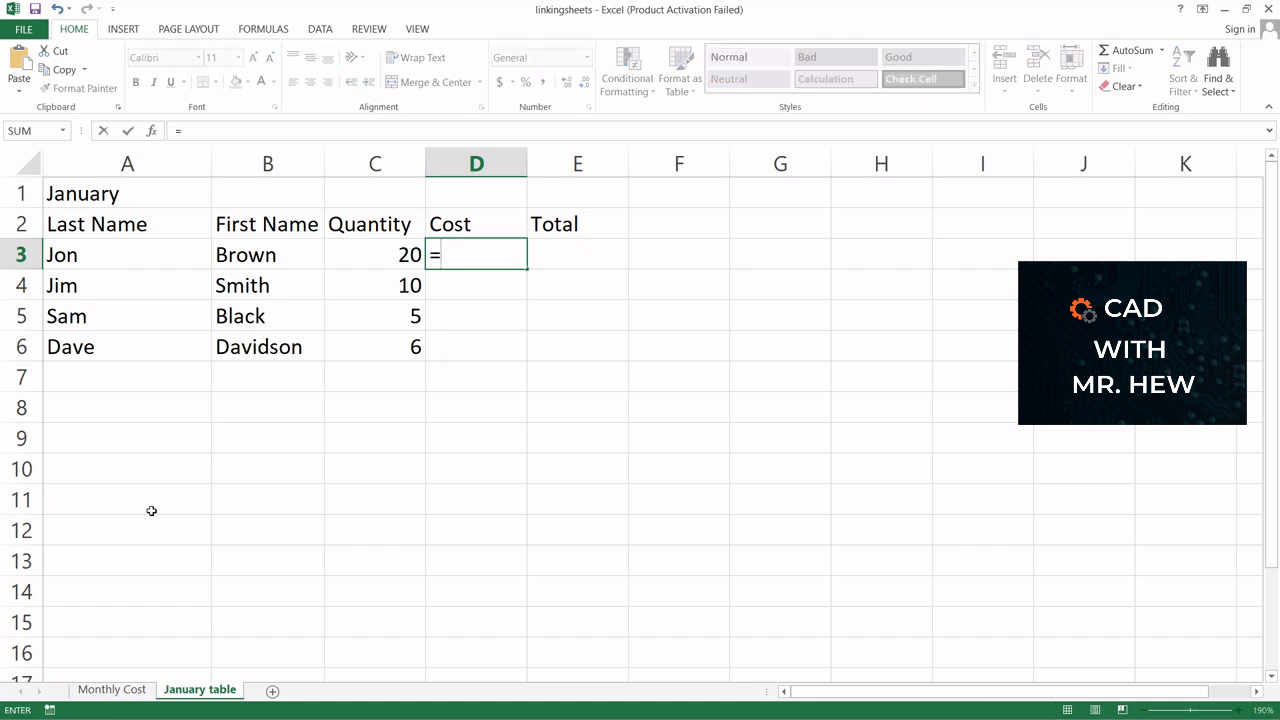
pyautogui.click(113, 692)
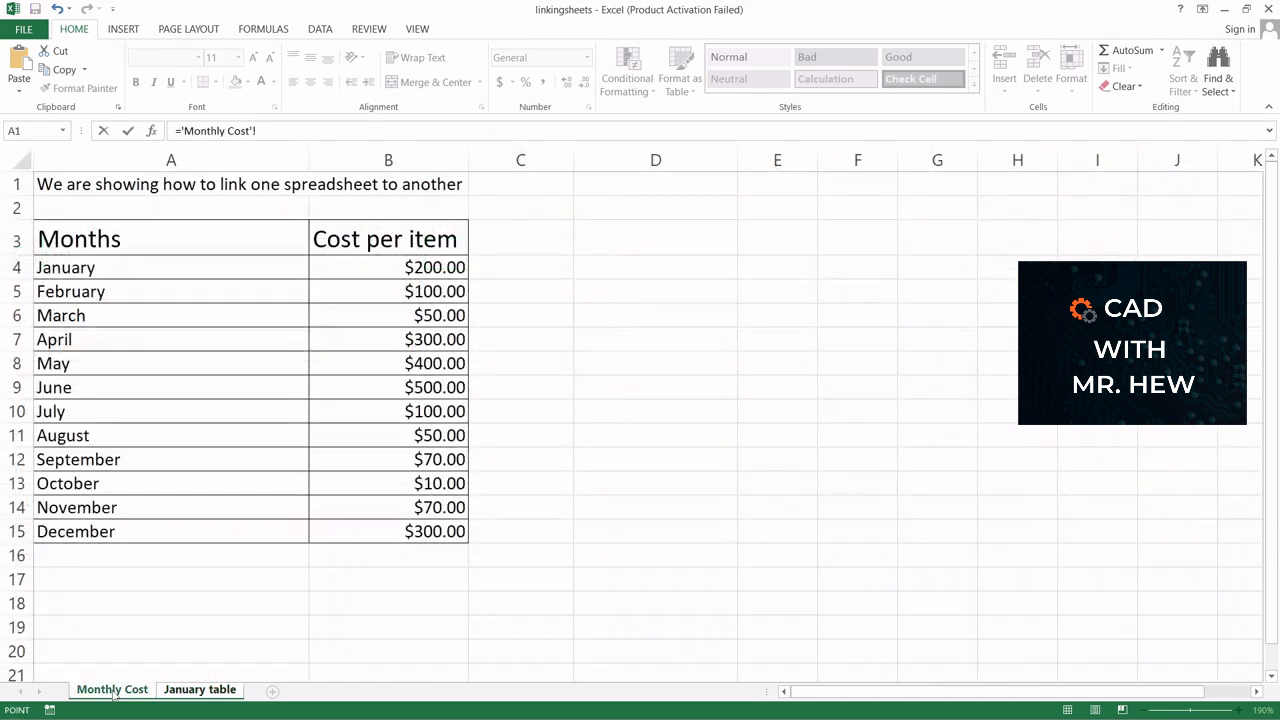
pyautogui.click(358, 265)
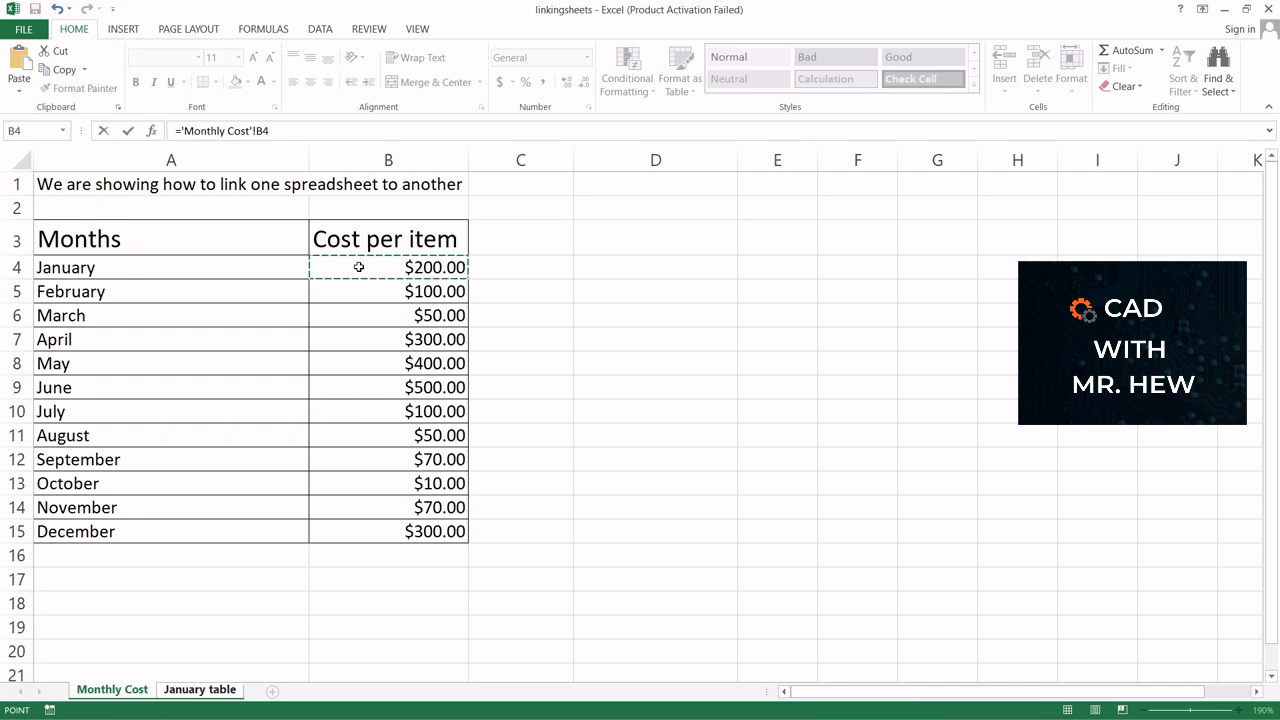
pyautogui.press('Return')
pyautogui.click(454, 253)
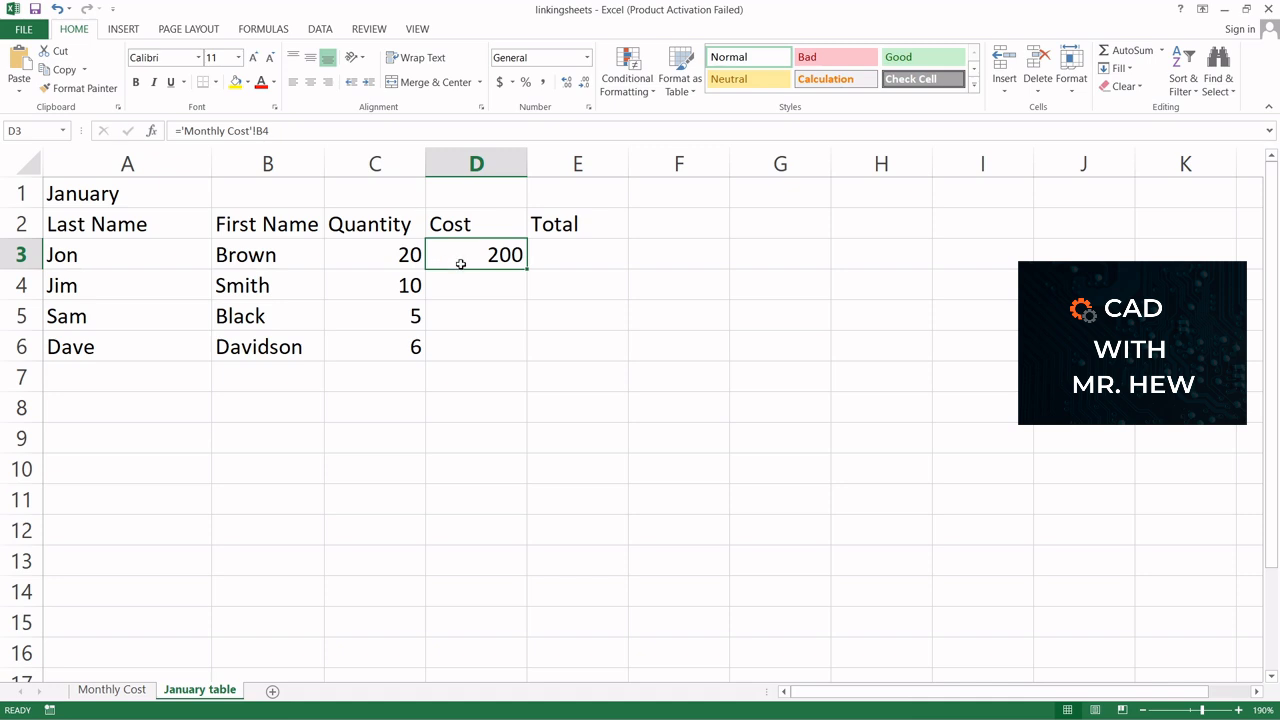
# Format the Cost cells D3 to D6 as Currency with 2 decimal places
pyautogui.moveTo(460, 263); pyautogui.dragTo(466, 337)
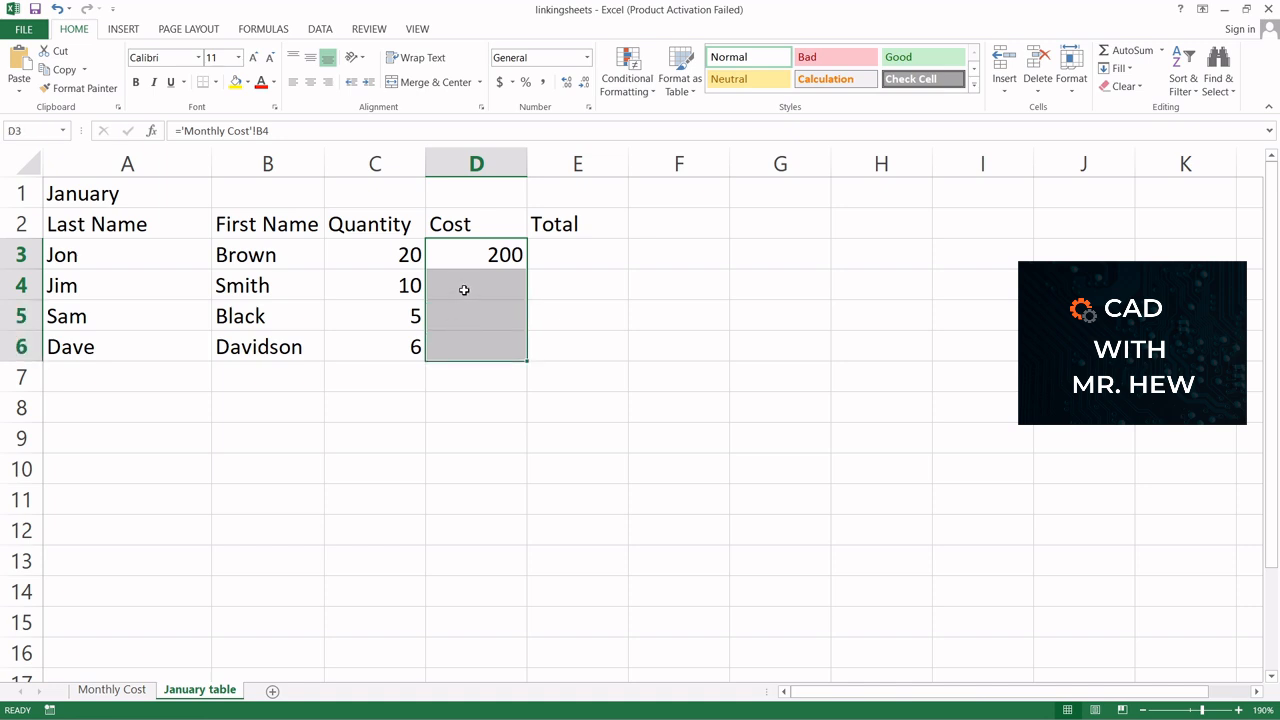
pyautogui.rightClick(464, 288)
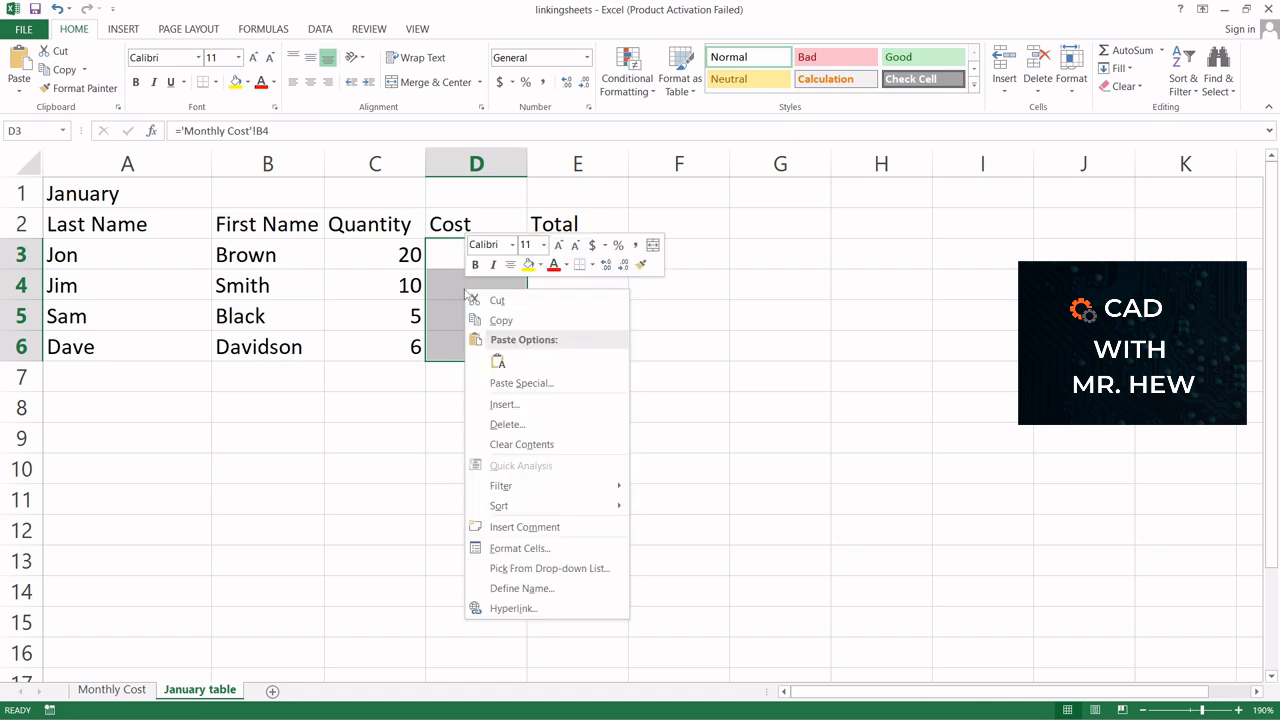
pyautogui.click(521, 547)
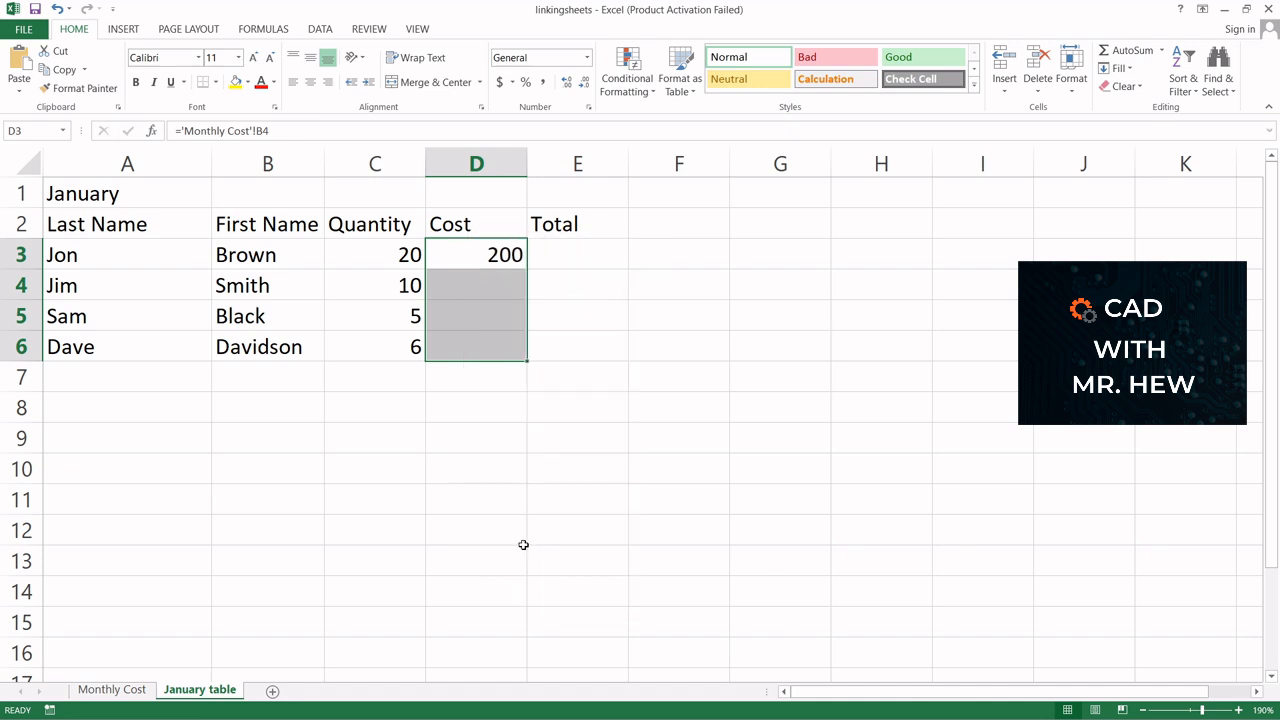
pyautogui.click(341, 418)
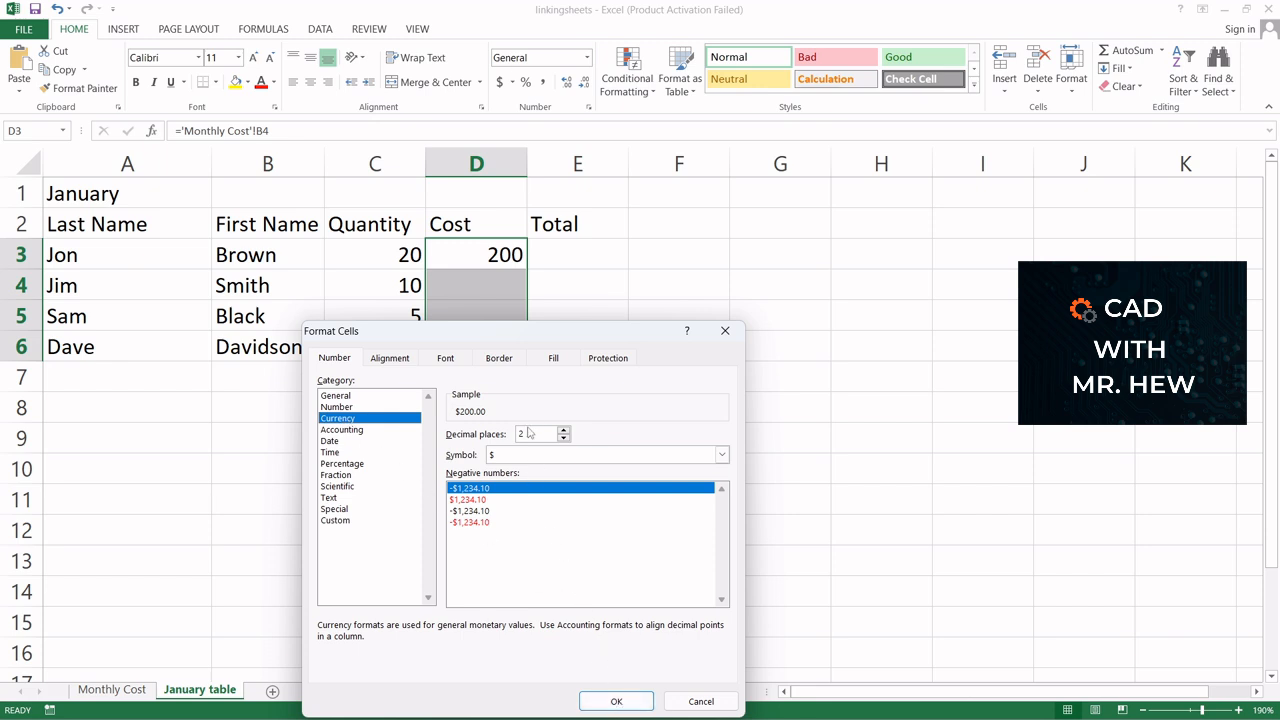
pyautogui.click(607, 703)
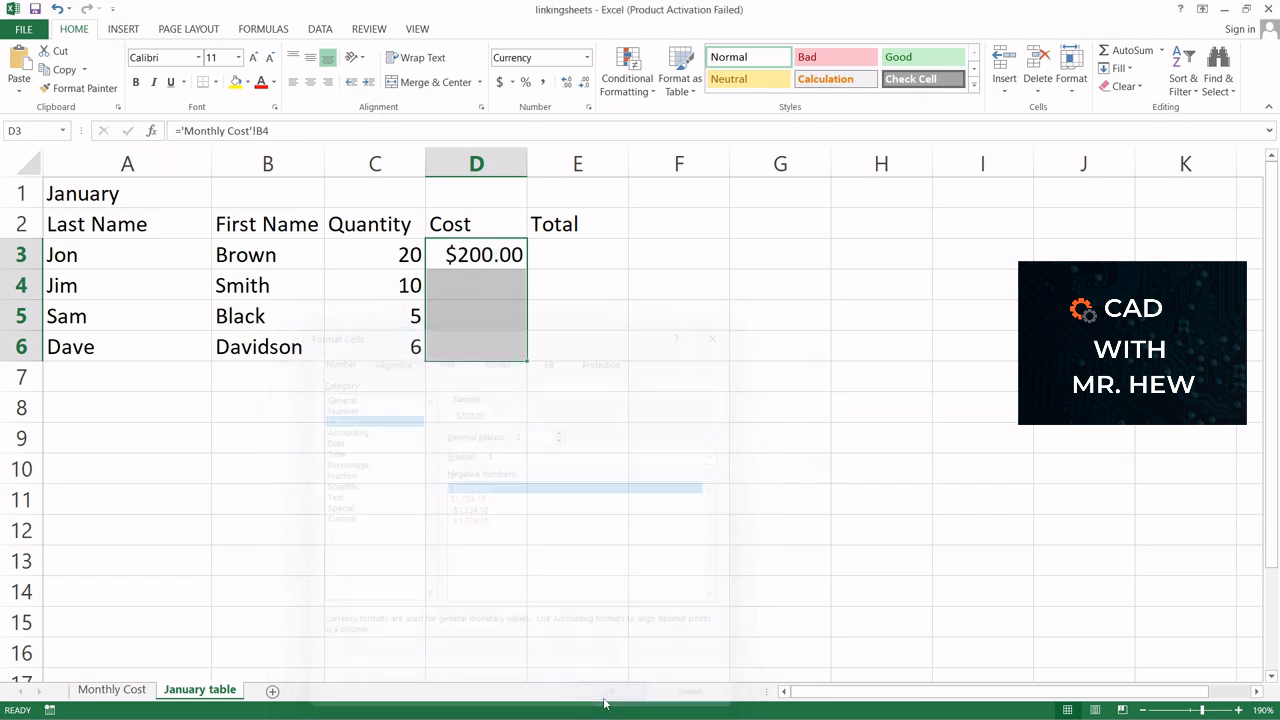
# Make D3's link absolute by changing its formula to ='Monthly Cost'!$B$4
pyautogui.click(467, 254)
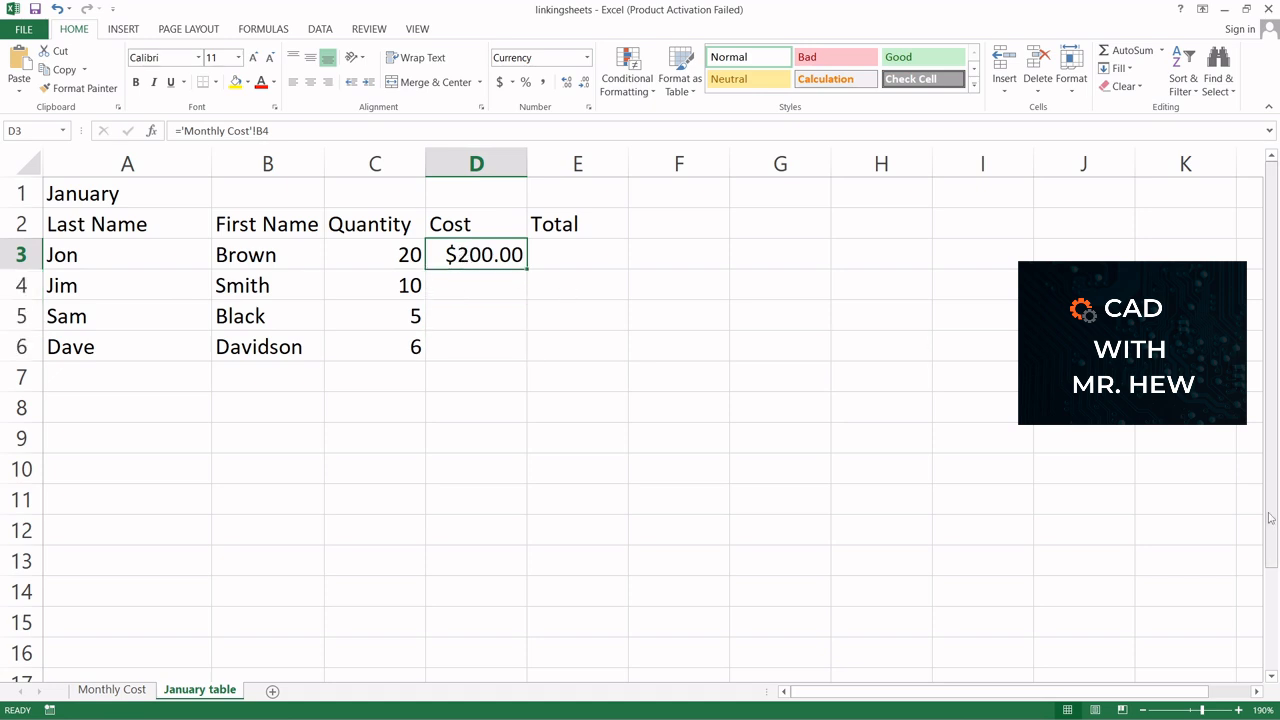
pyautogui.click(1238, 710)
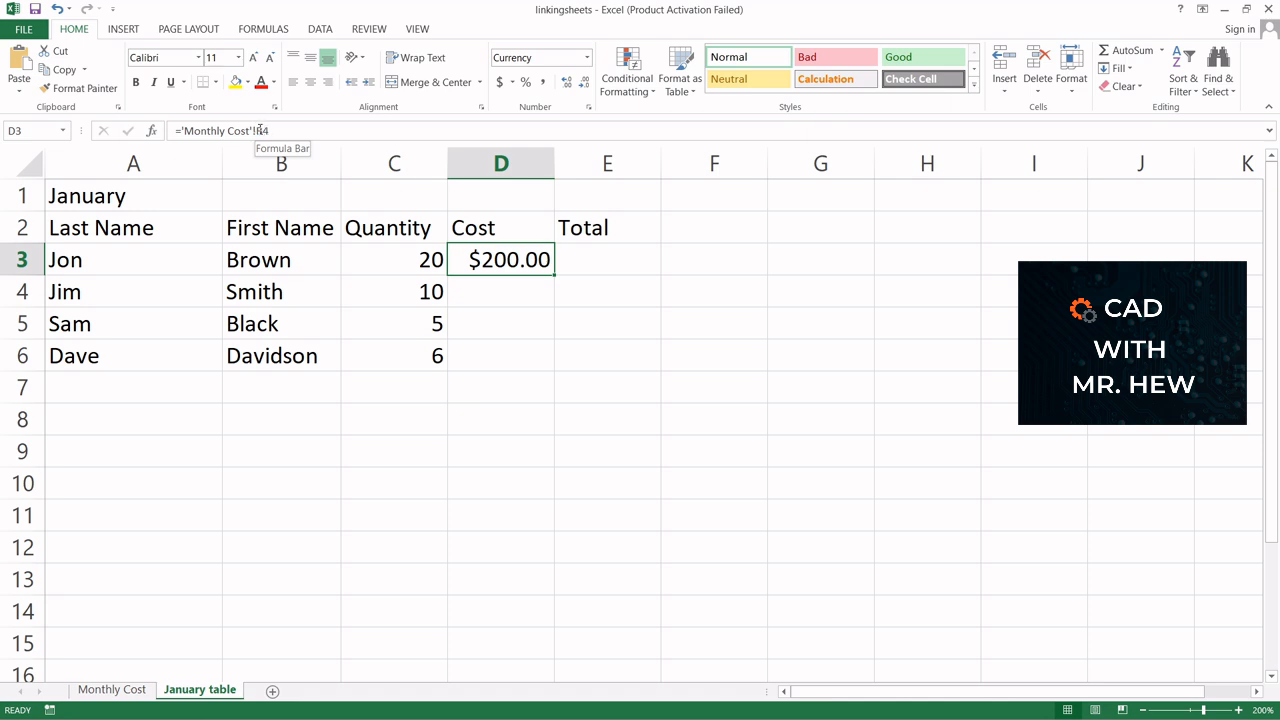
pyautogui.click(259, 131)
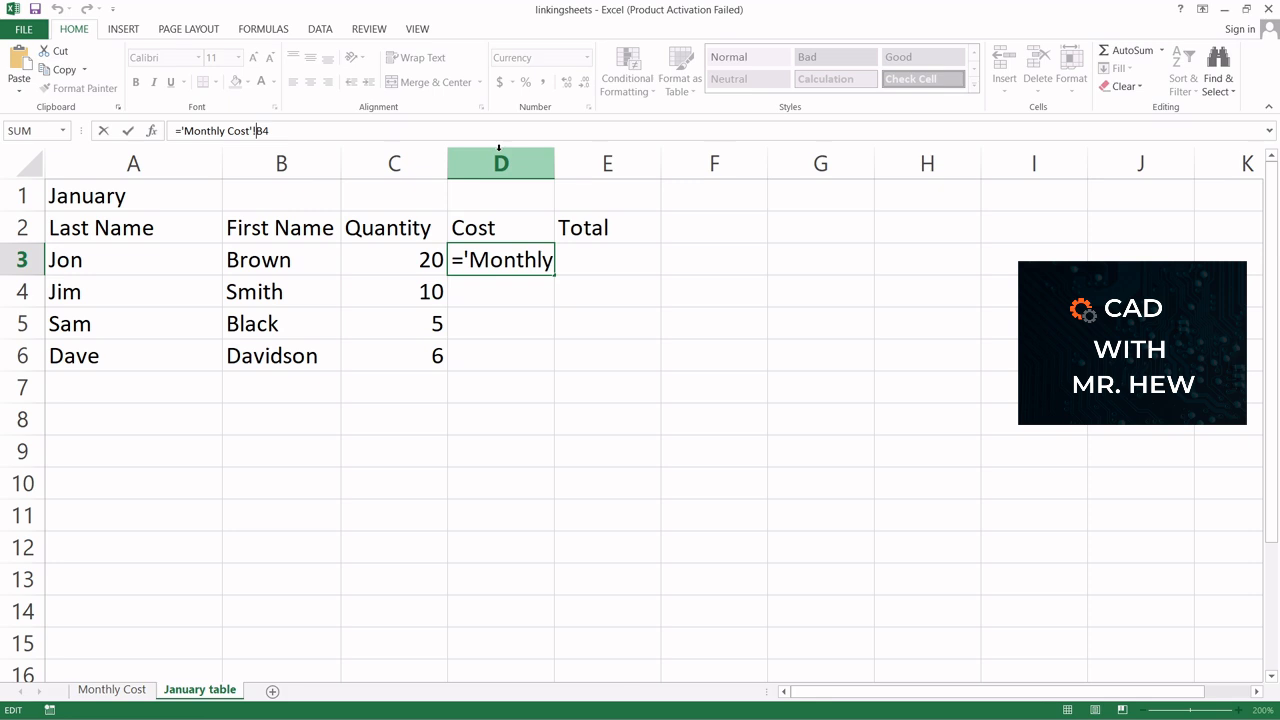
pyautogui.press('Right')
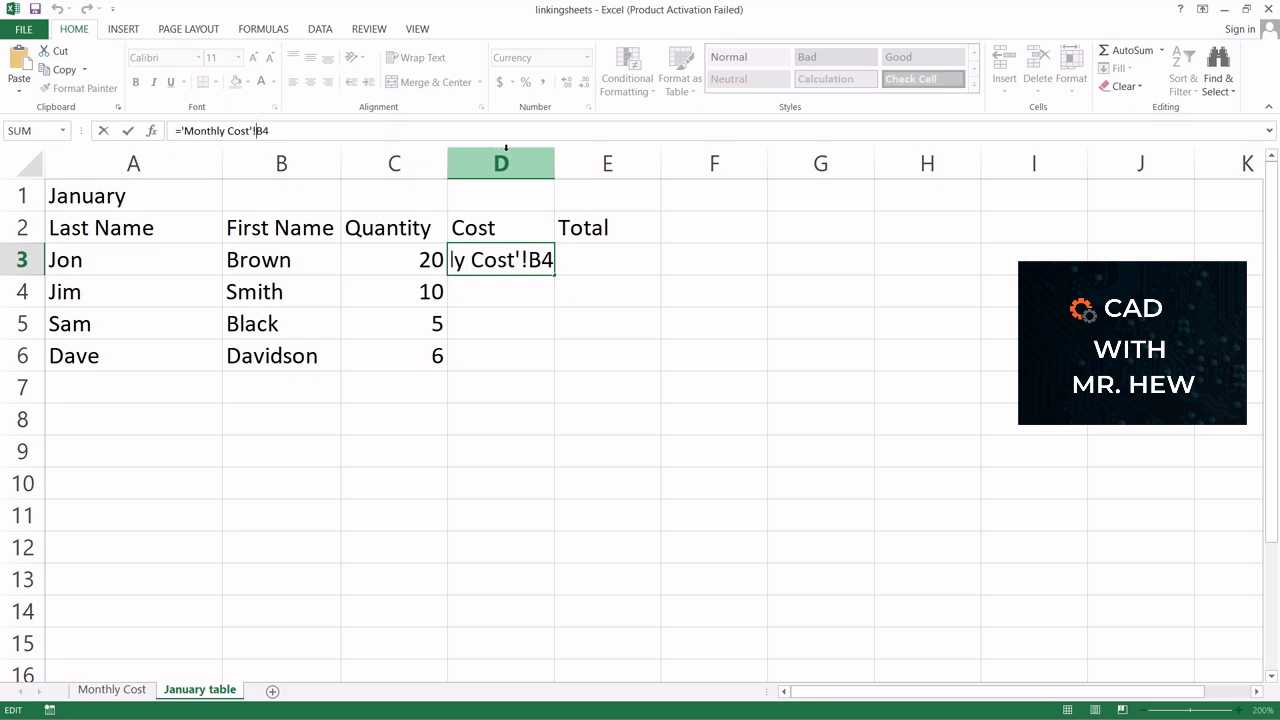
pyautogui.write('$')
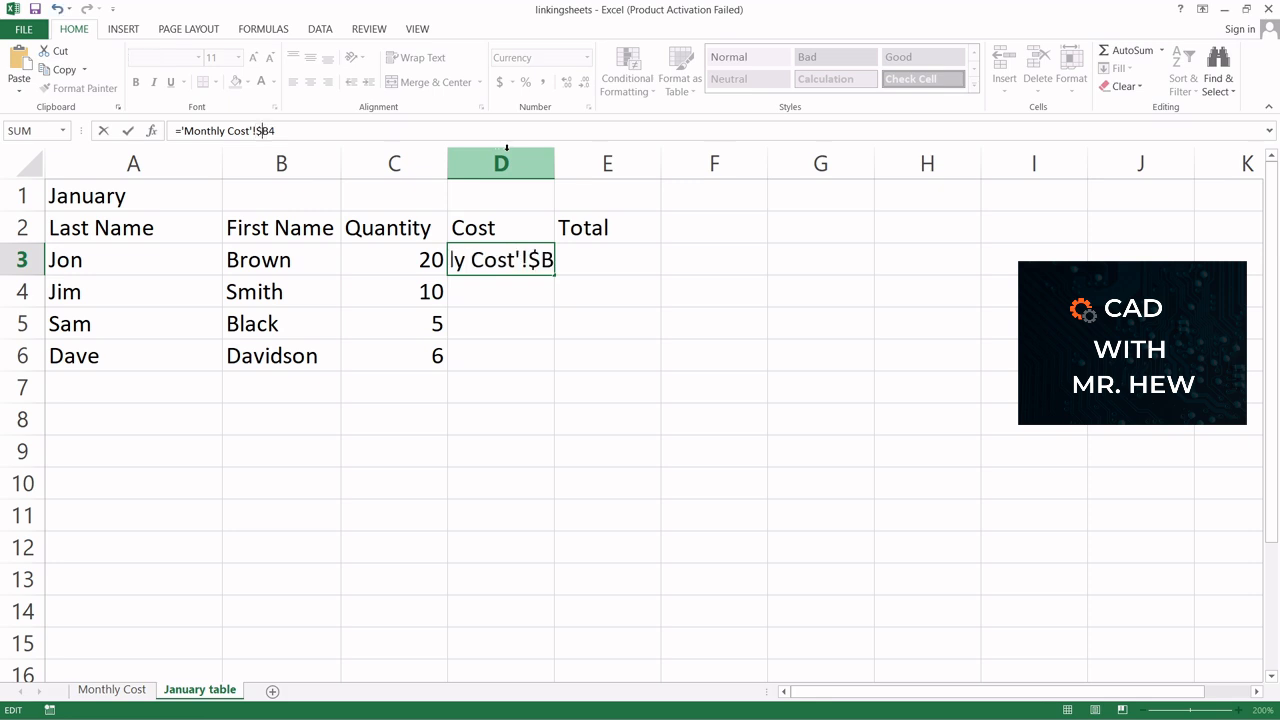
pyautogui.click(272, 130)
pyautogui.write('$')
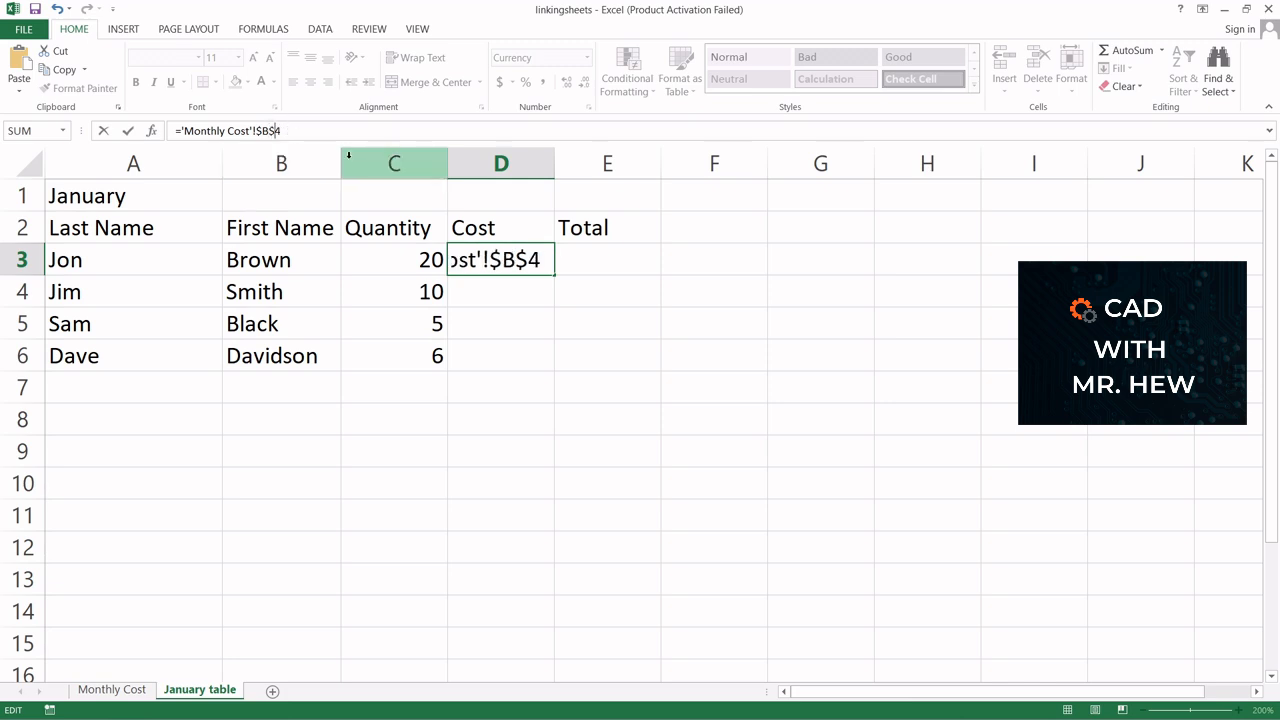
pyautogui.press('Return')
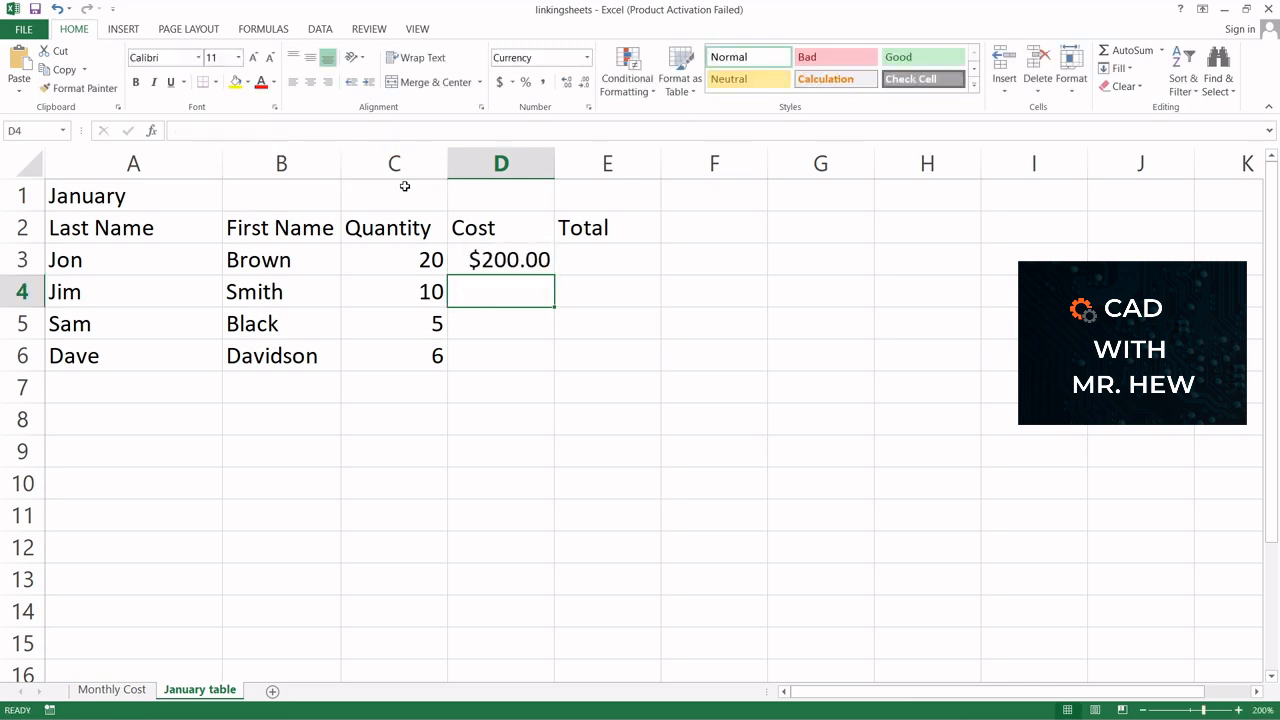
# Fill D3's formula down through D6 and undo the fill
pyautogui.click(488, 262)
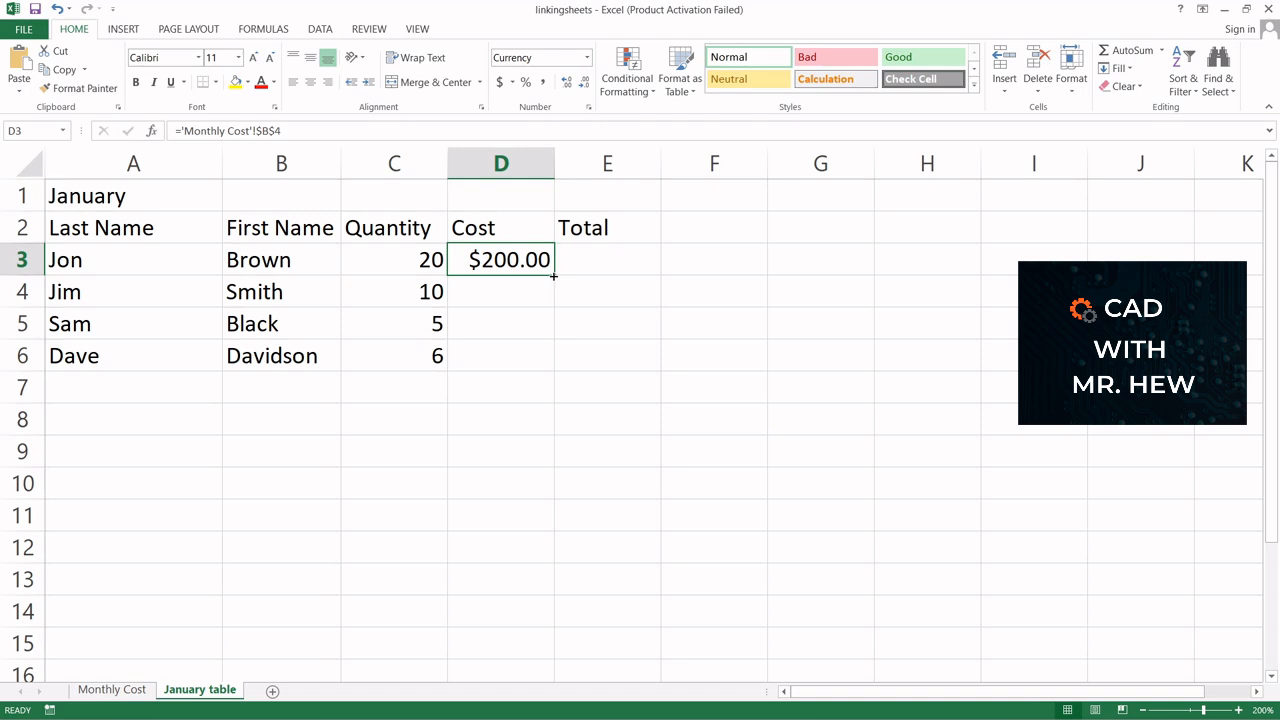
pyautogui.moveTo(553, 276); pyautogui.dragTo(543, 370)
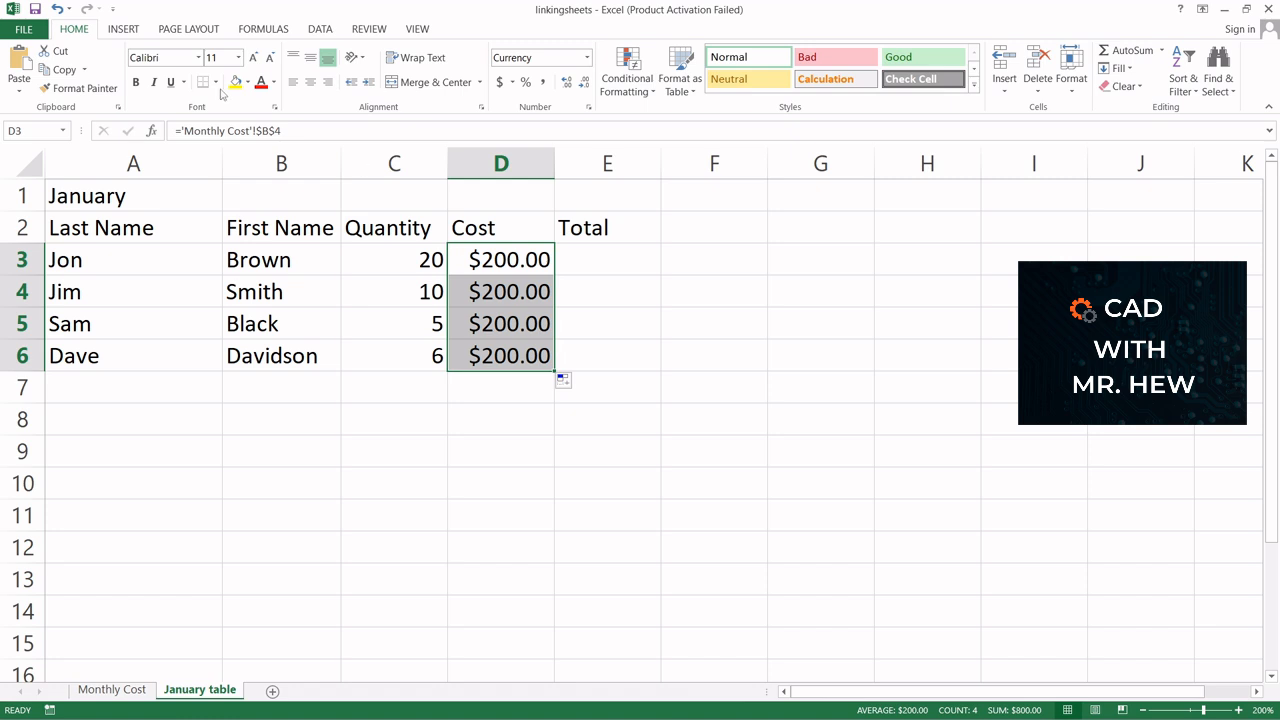
pyautogui.click(57, 9)
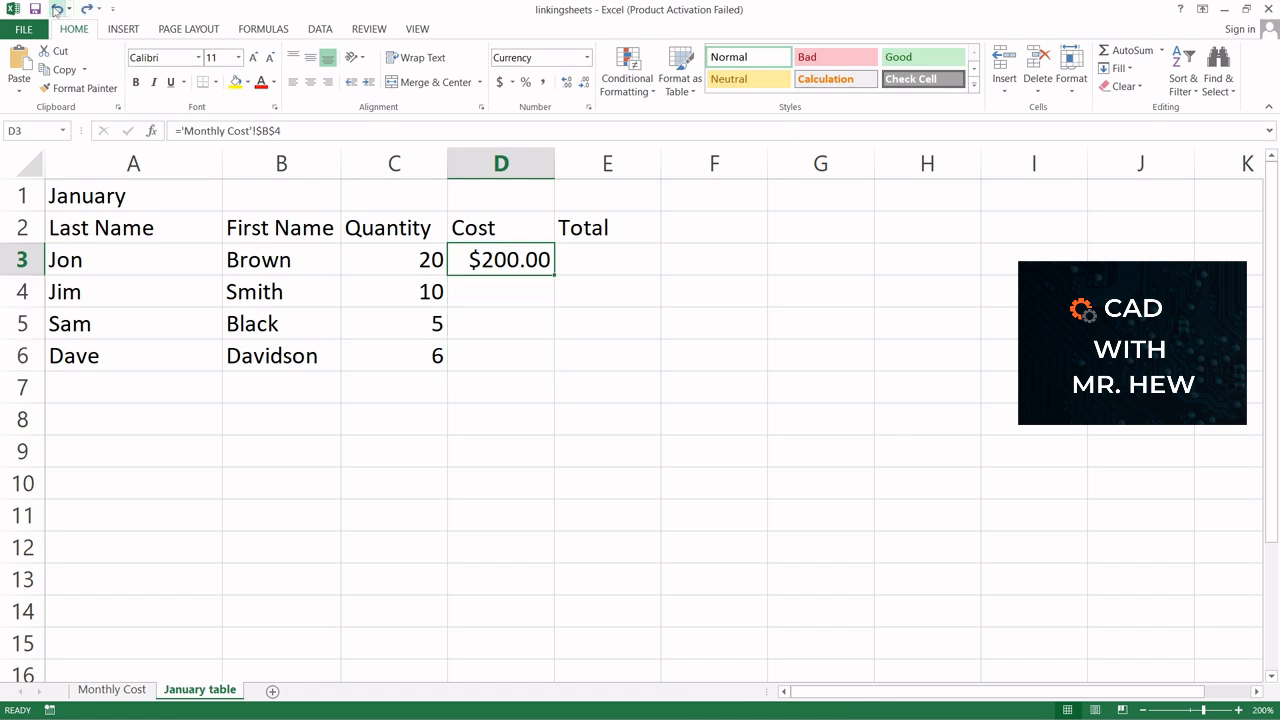
# Revert D3's formula to the relative reference ='Monthly Cost'!B4
pyautogui.click(263, 131)
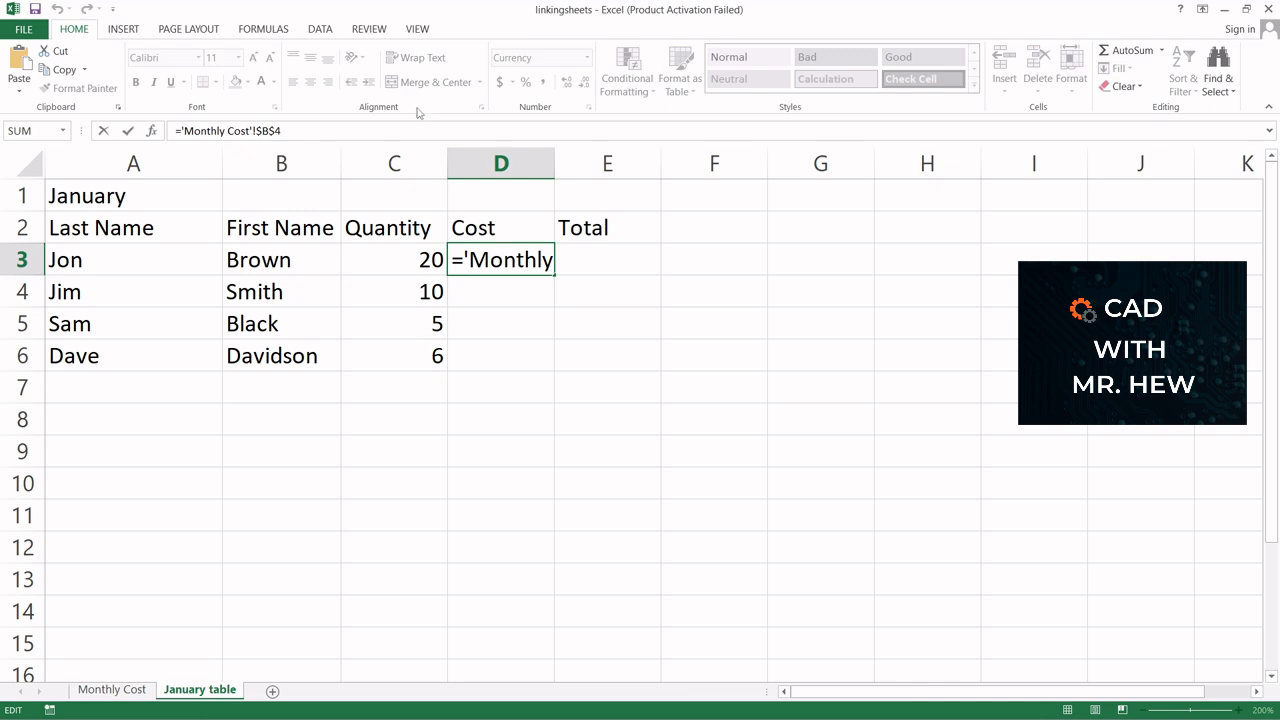
pyautogui.press('BackSpace')
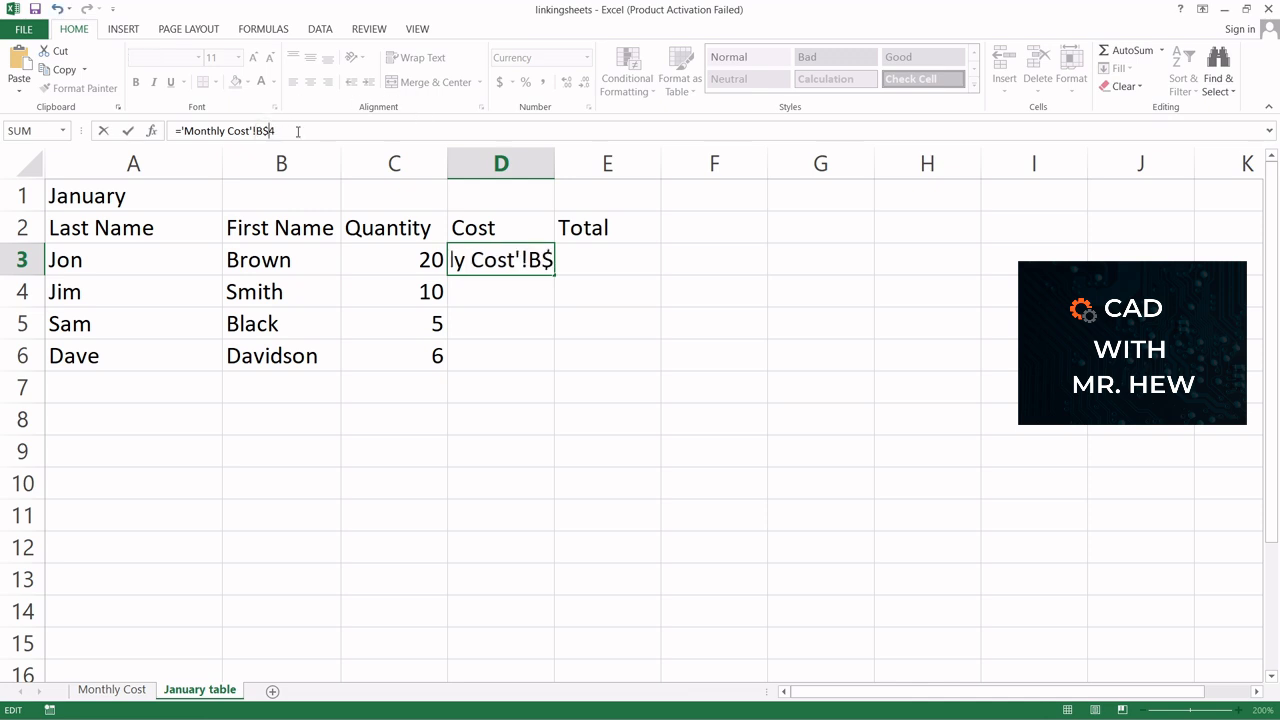
pyautogui.press('BackSpace')
pyautogui.click(480, 261)
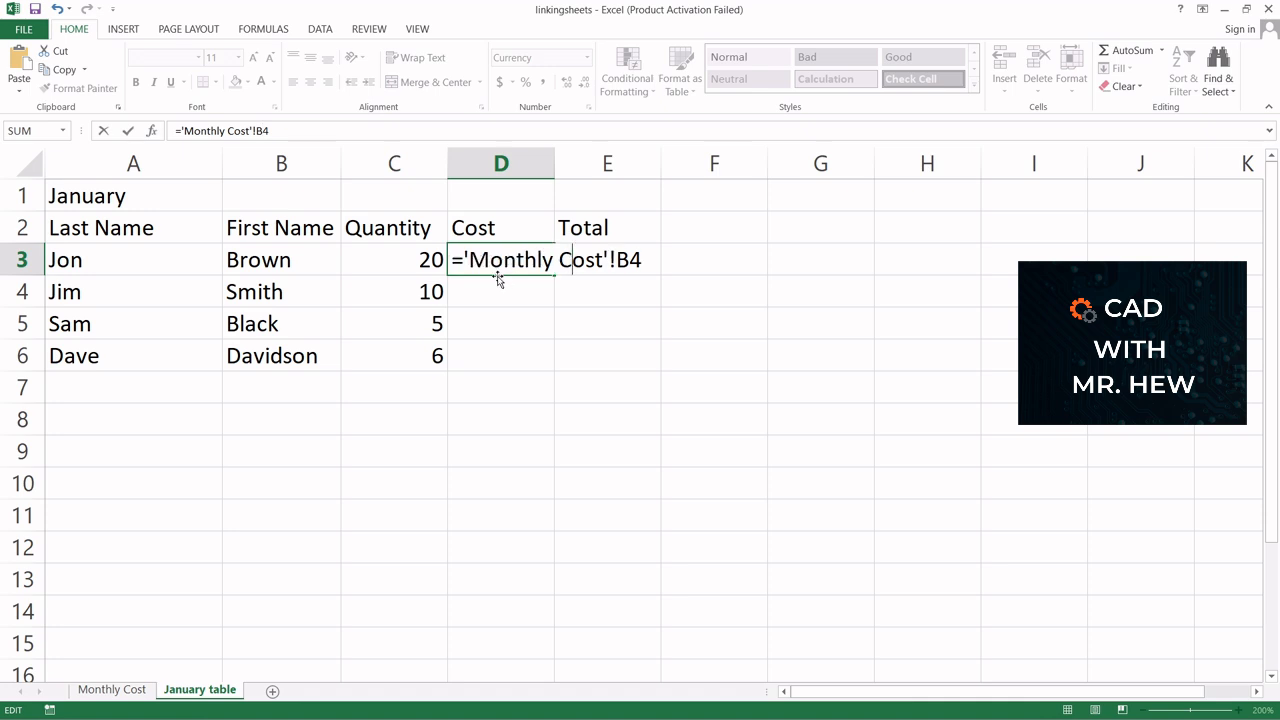
pyautogui.press('Return')
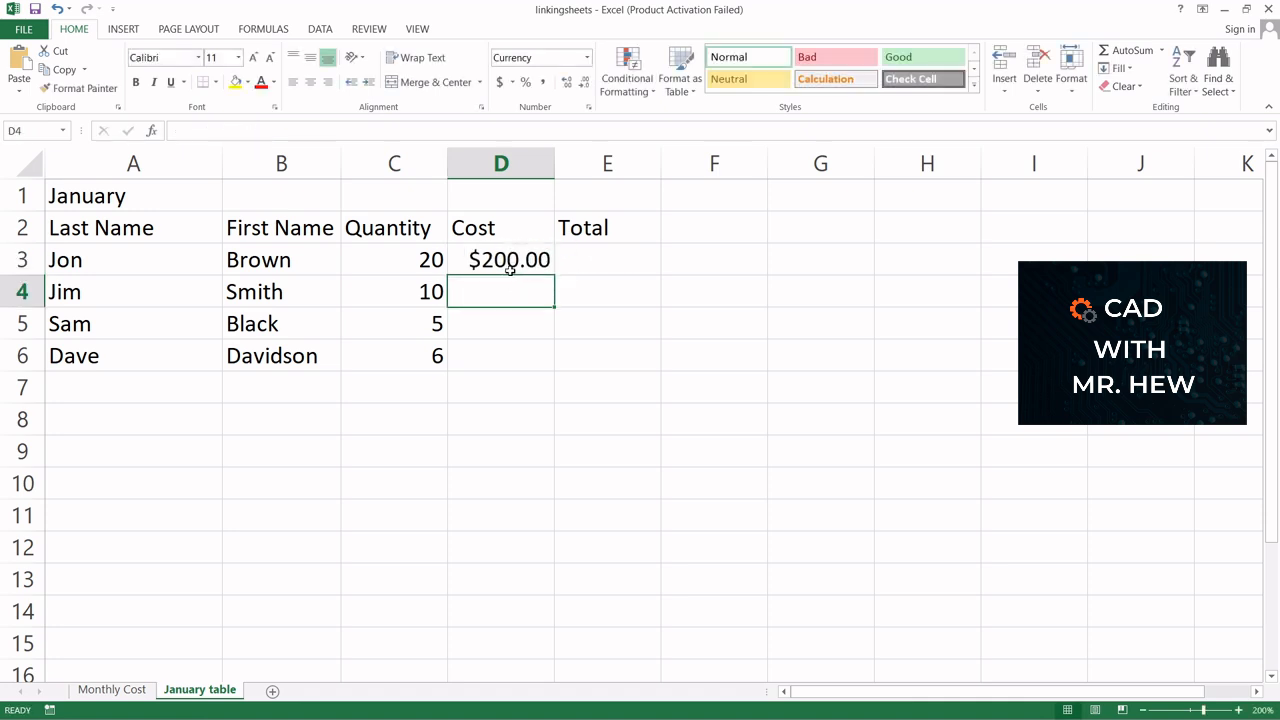
# Fill D3's relative link down through D6, compare with the Monthly Cost sheet, and undo the fill
pyautogui.click(508, 260)
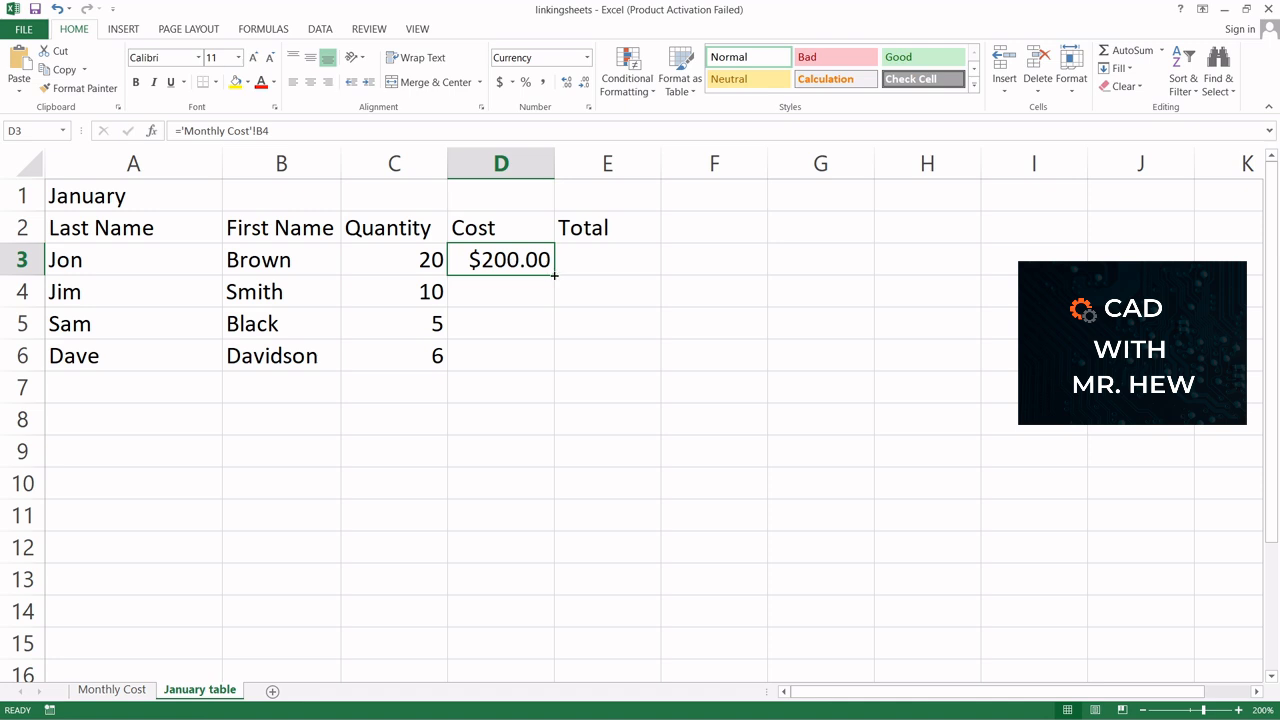
pyautogui.moveTo(554, 274); pyautogui.dragTo(549, 363)
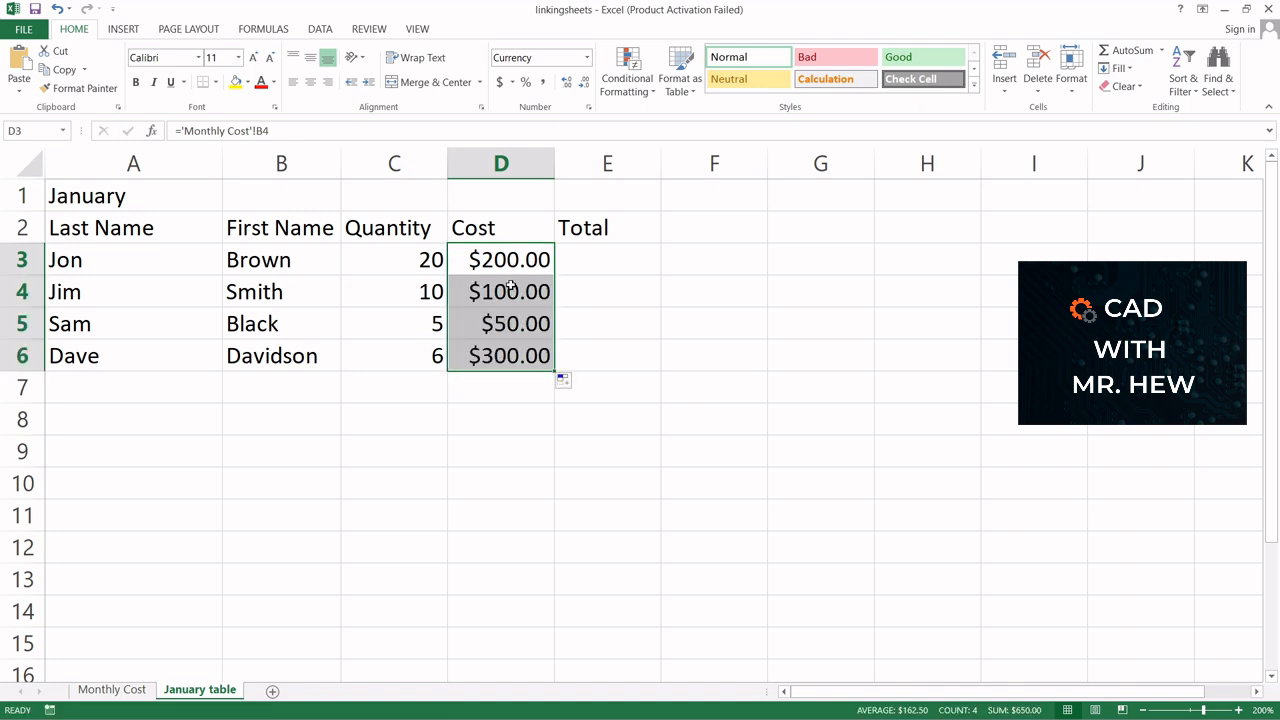
pyautogui.click(116, 687)
pyautogui.click(57, 9)
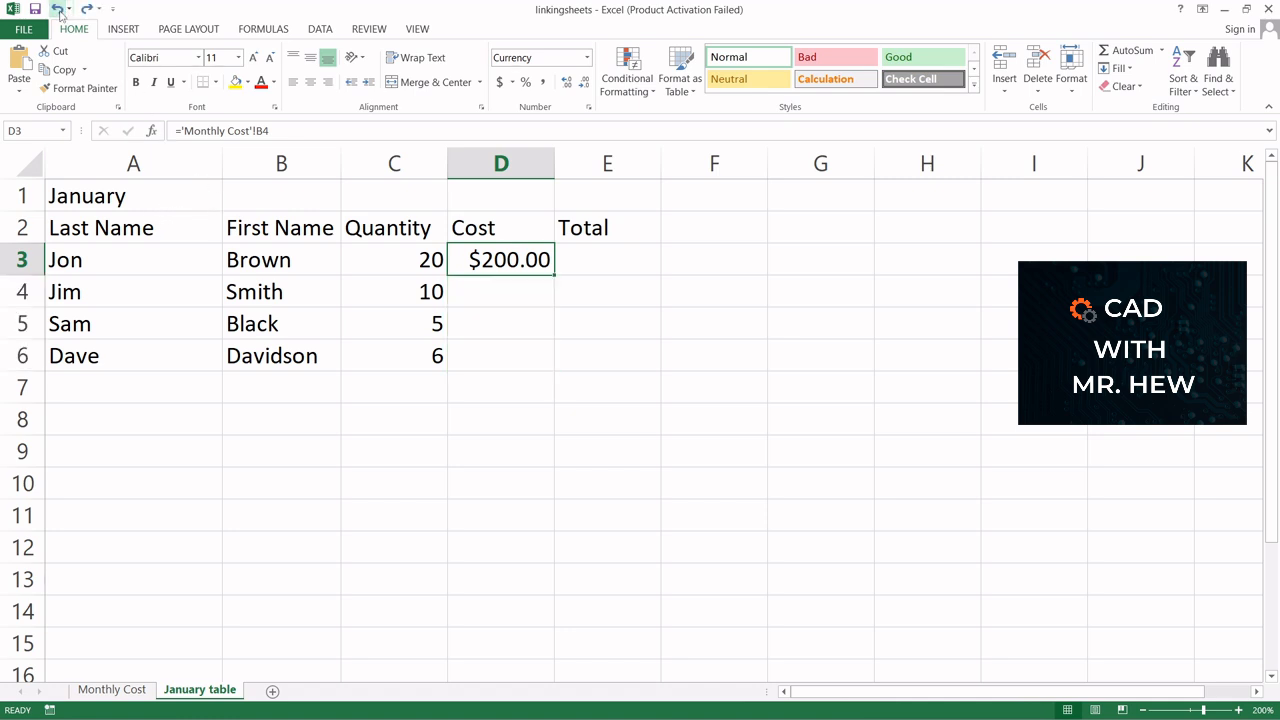
# Change D3's formula to ='Monthly Cost'!$B$4 and fill it down through D6
pyautogui.click(258, 130)
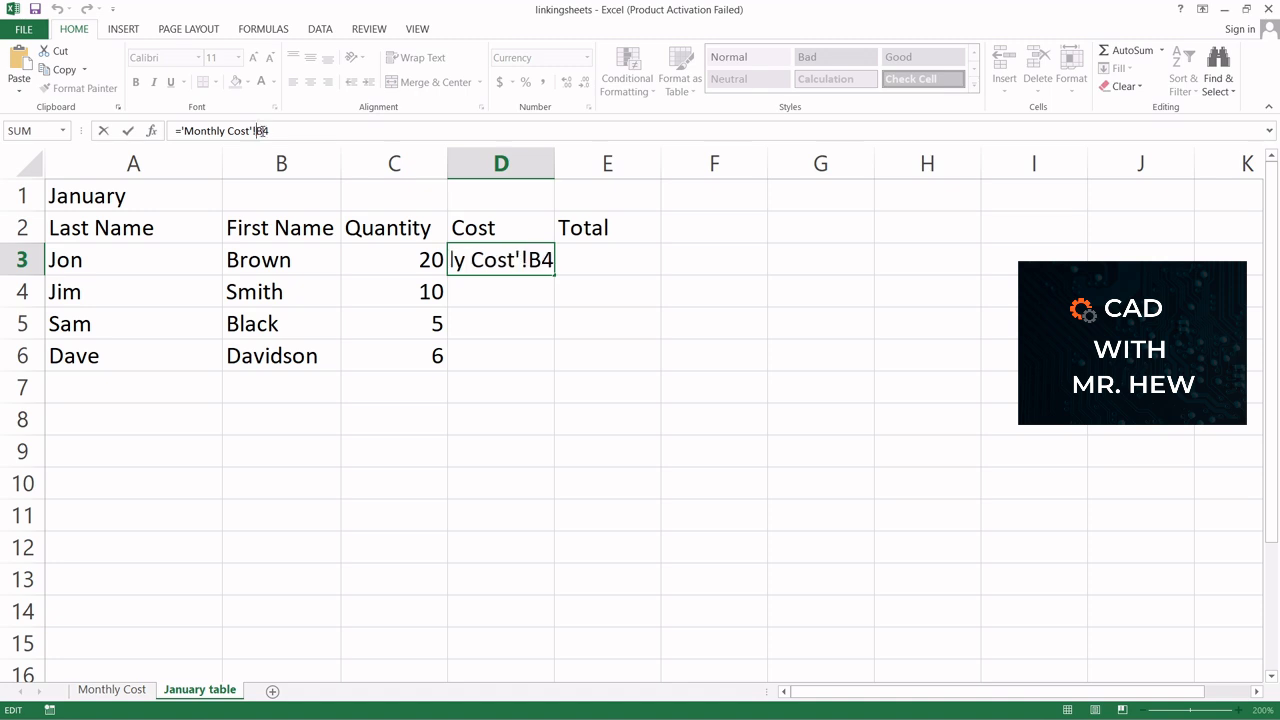
pyautogui.write('$B$')
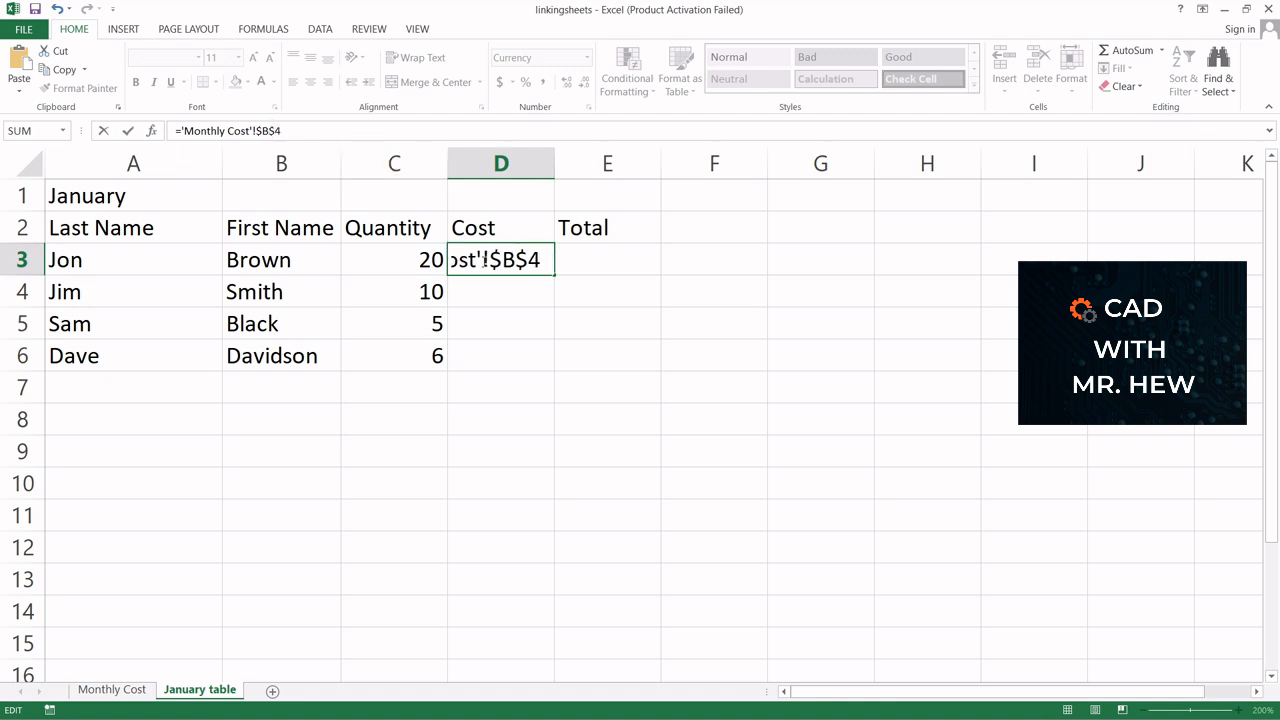
pyautogui.press('Return')
pyautogui.click(510, 262)
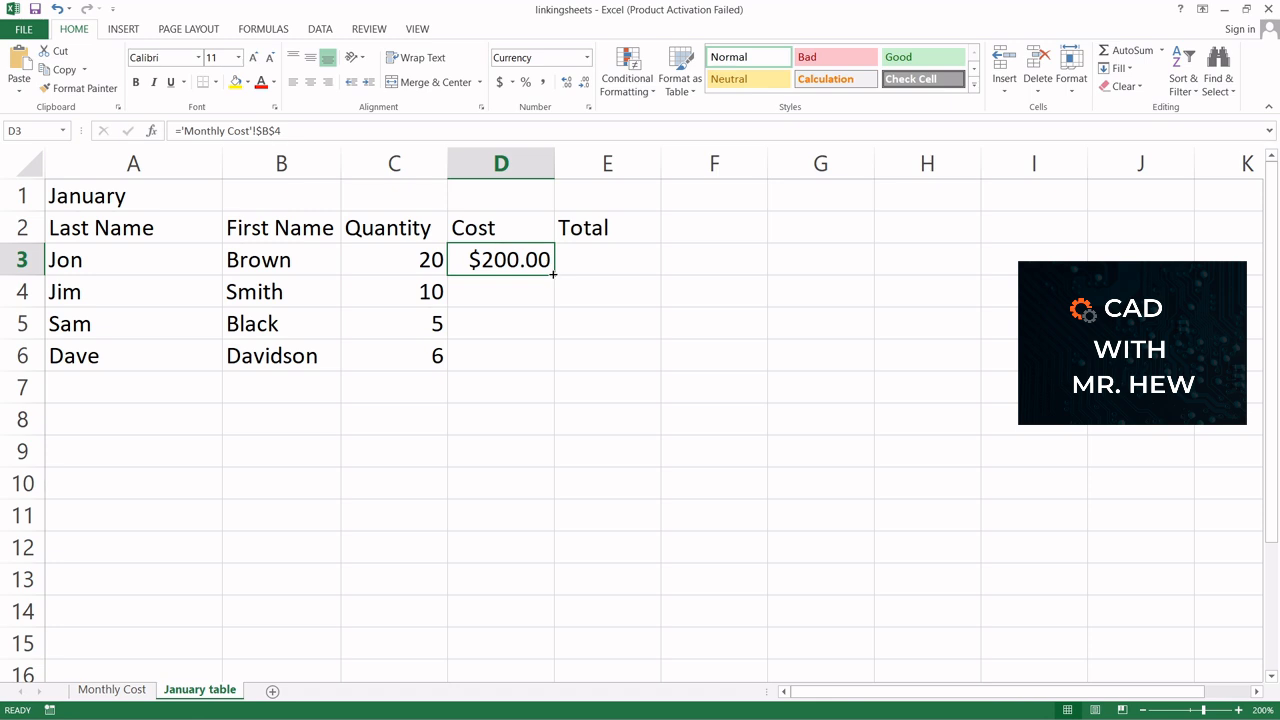
pyautogui.moveTo(553, 273); pyautogui.dragTo(551, 375)
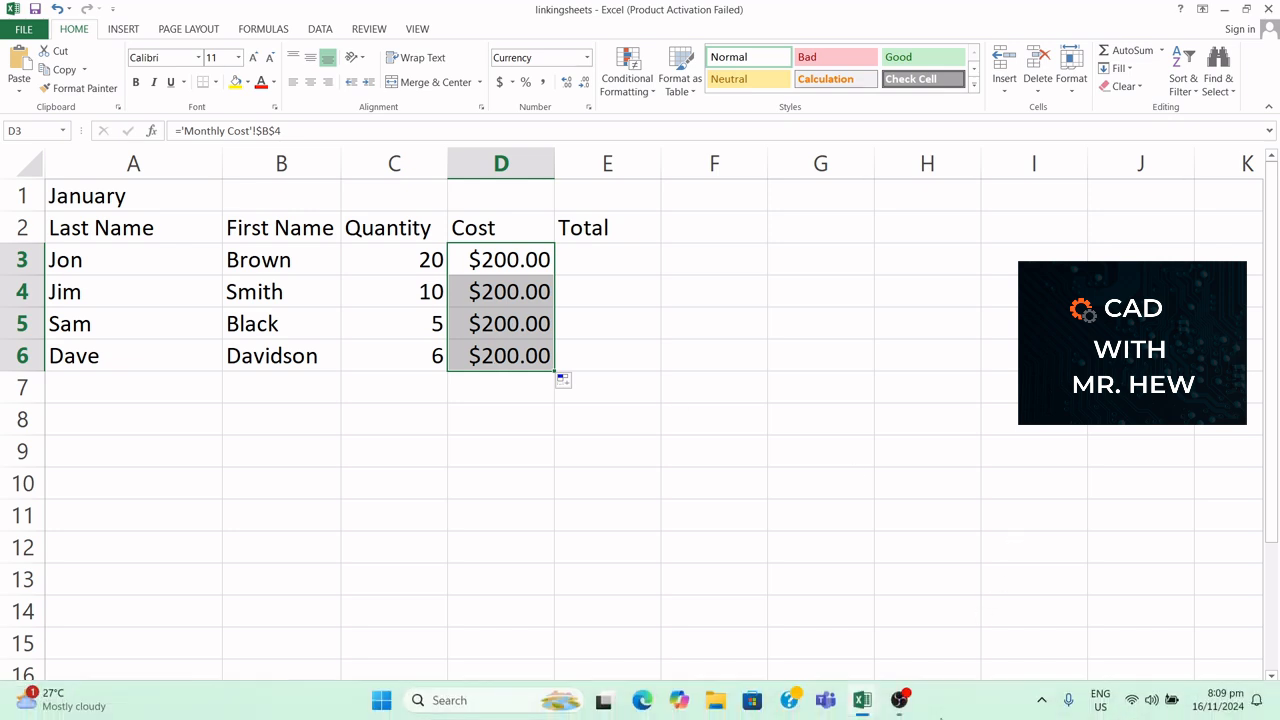
# Enter the formula =C3*D3 in E3 and widen column E to fit its contents
pyautogui.click(610, 258)
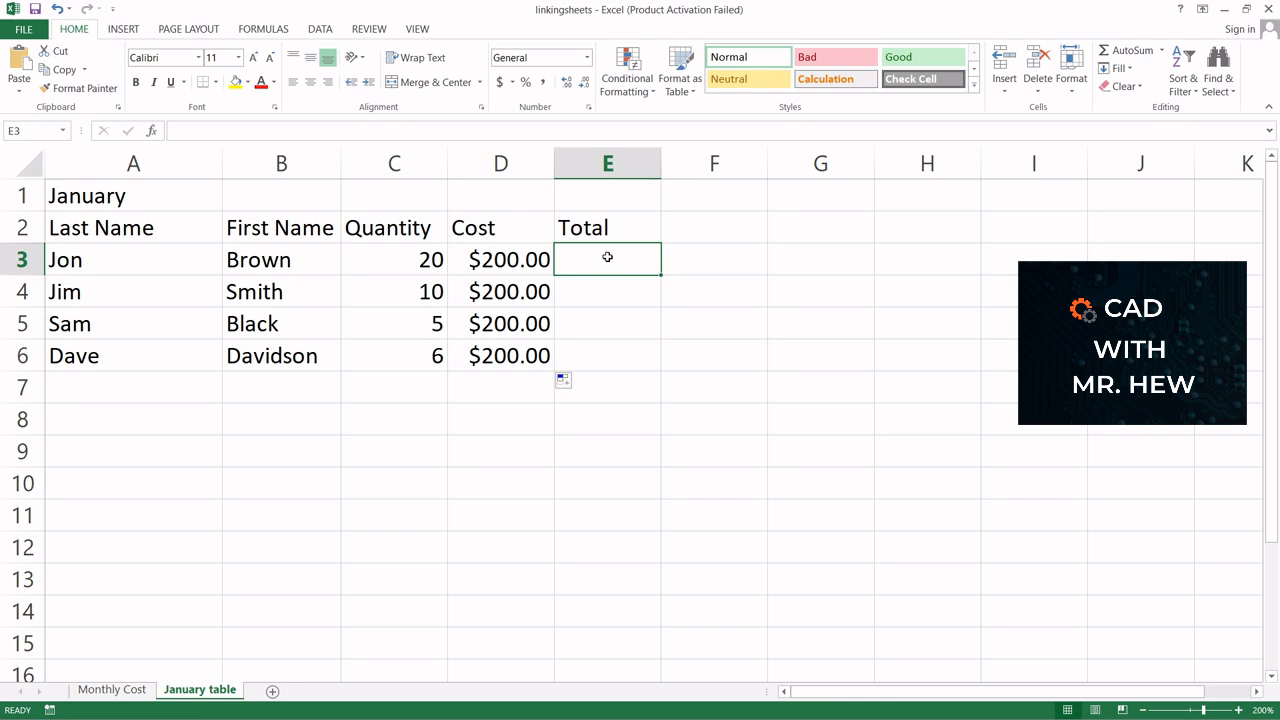
pyautogui.write('=')
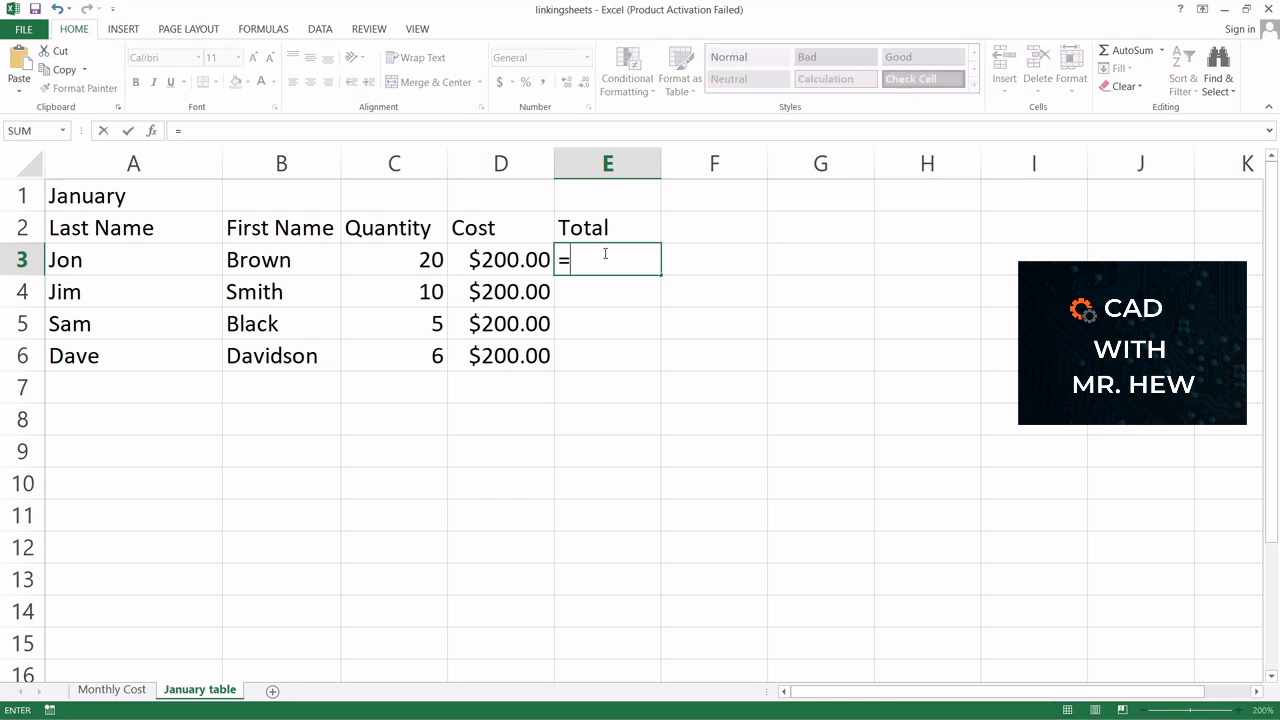
pyautogui.click(414, 261)
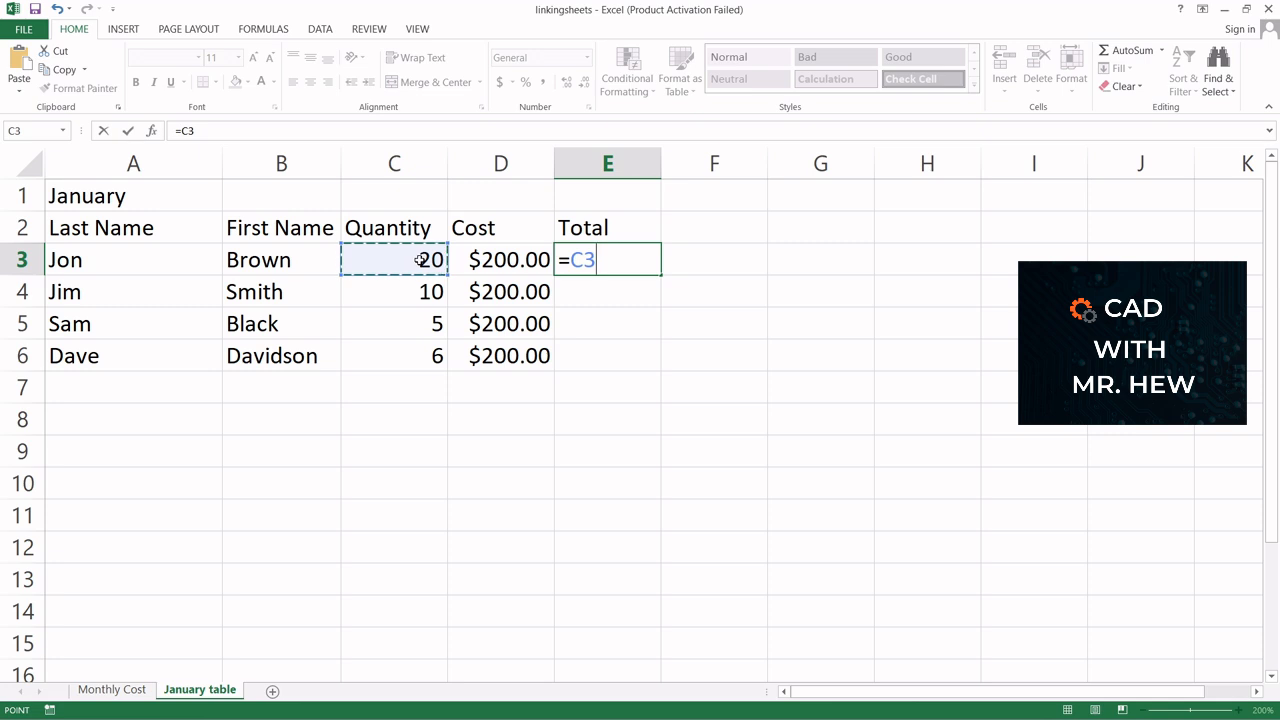
pyautogui.write('*')
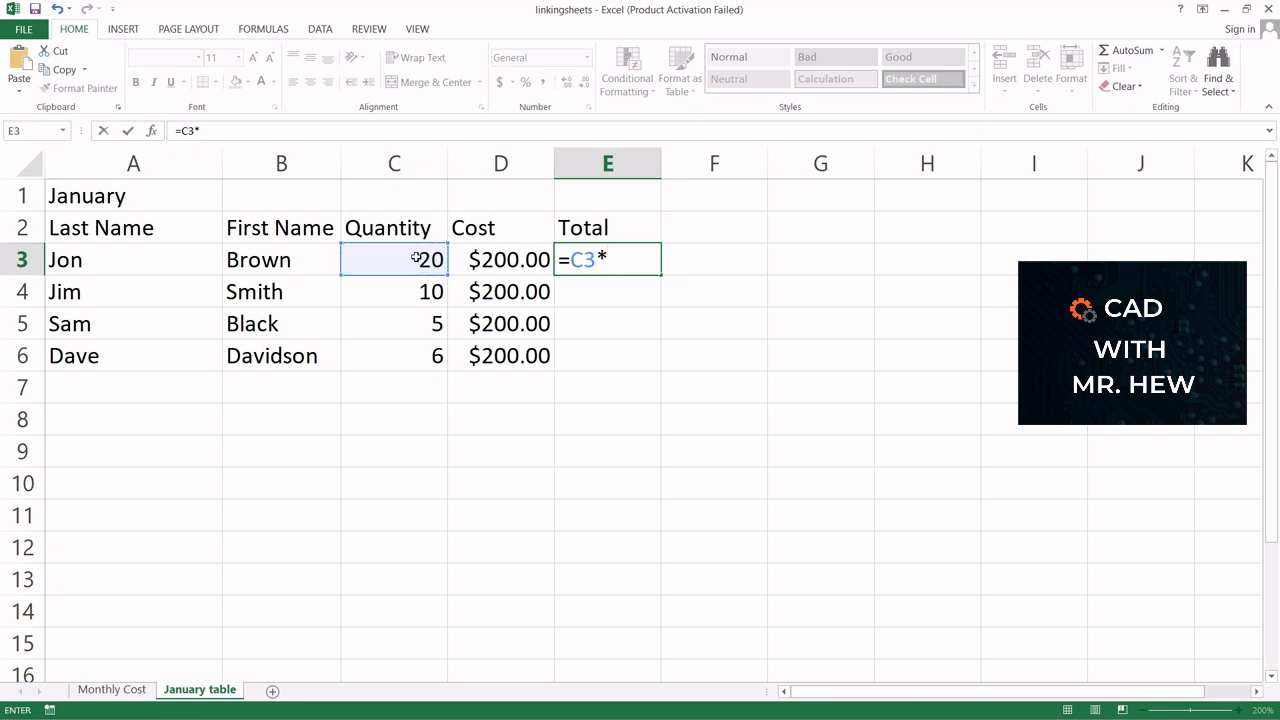
pyautogui.click(478, 258)
pyautogui.press('Return')
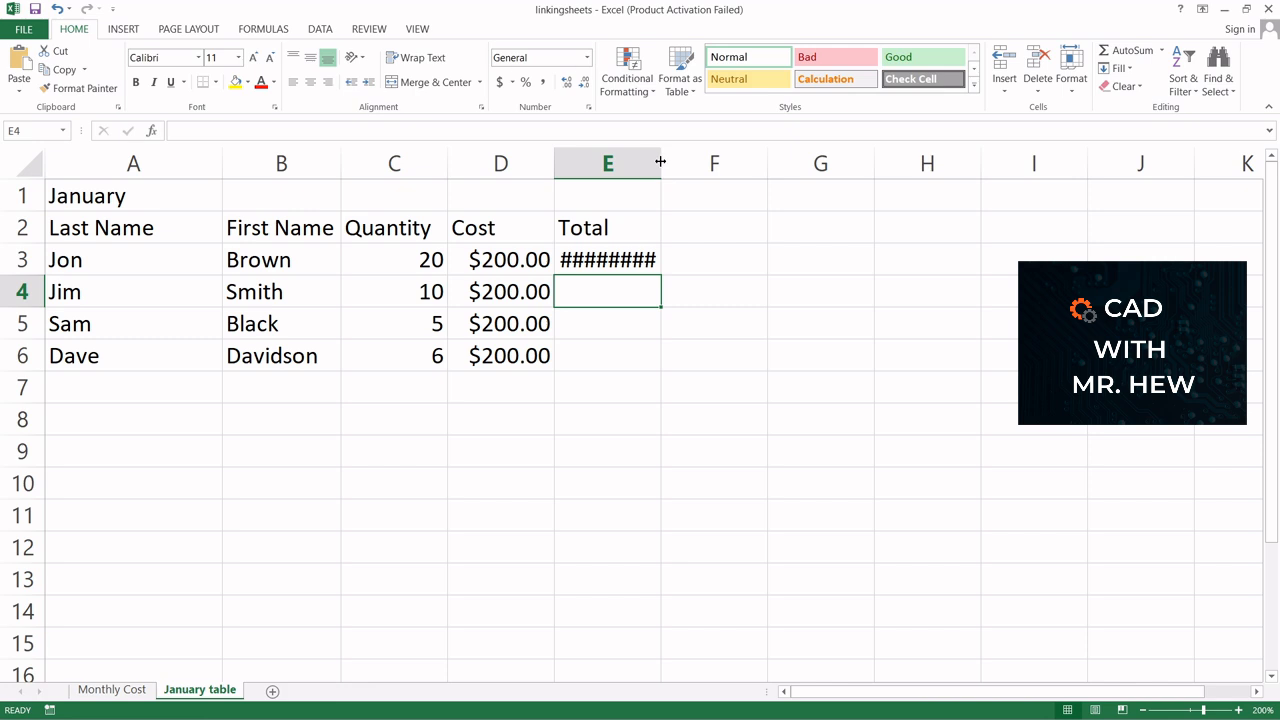
pyautogui.click(660, 161)
pyautogui.doubleClick(660, 161)
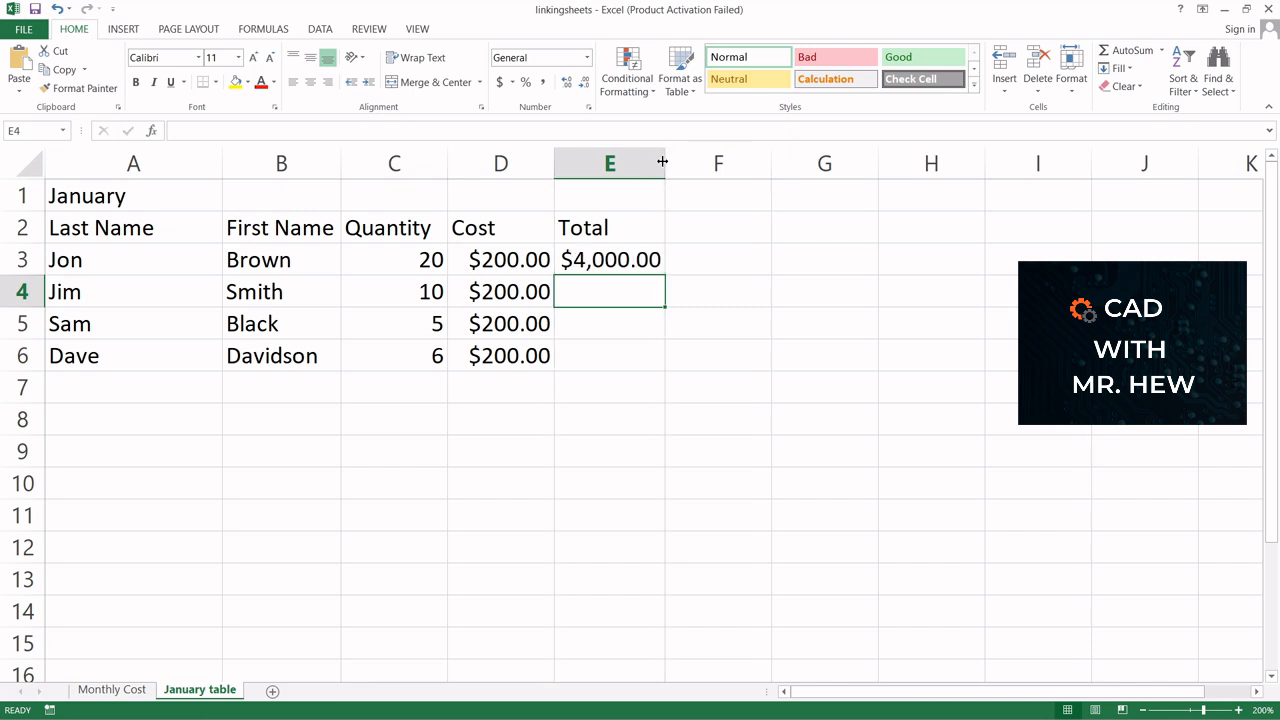
# Fill E3's total formula down through E6
pyautogui.click(633, 259)
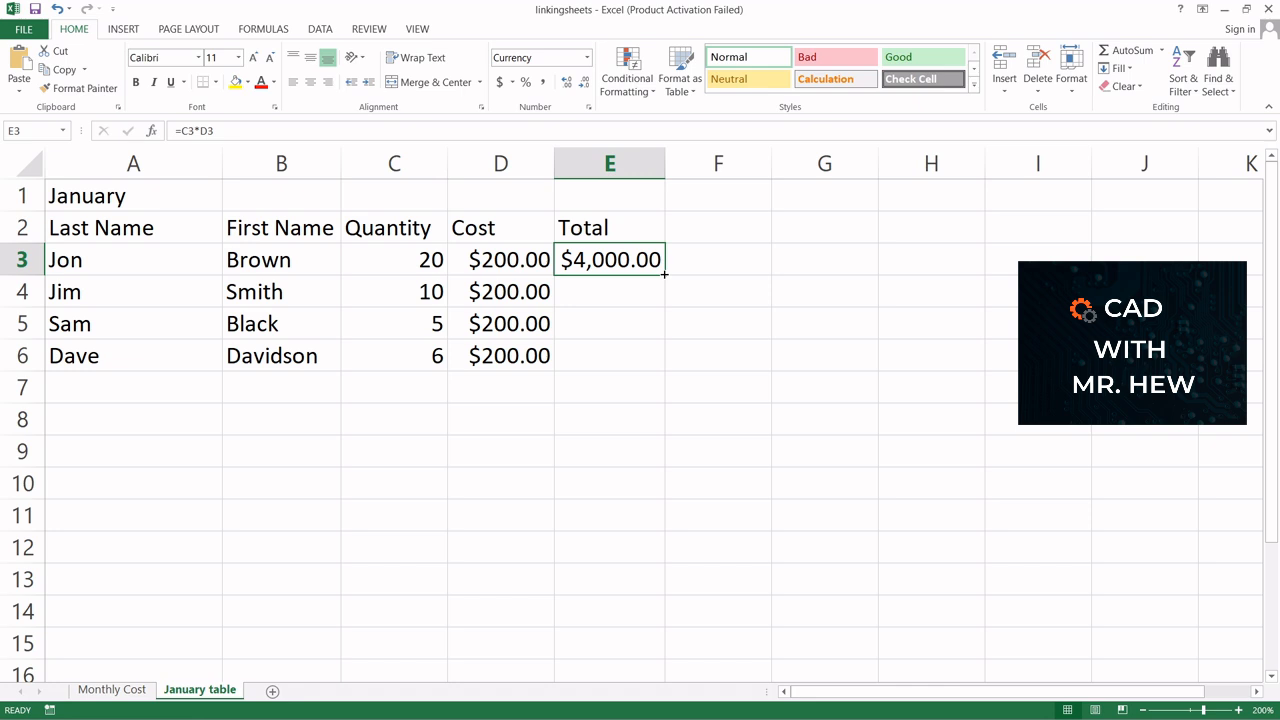
pyautogui.moveTo(664, 273); pyautogui.dragTo(664, 273)
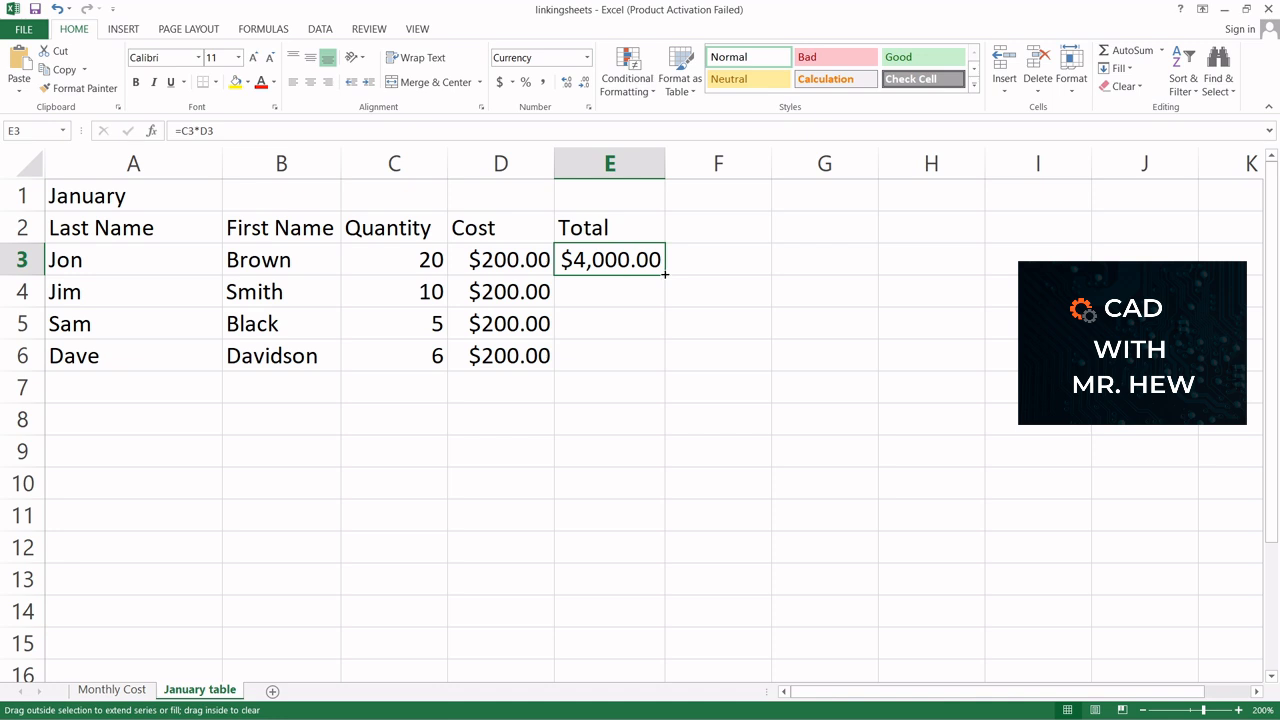
pyautogui.moveTo(666, 273); pyautogui.dragTo(660, 364)
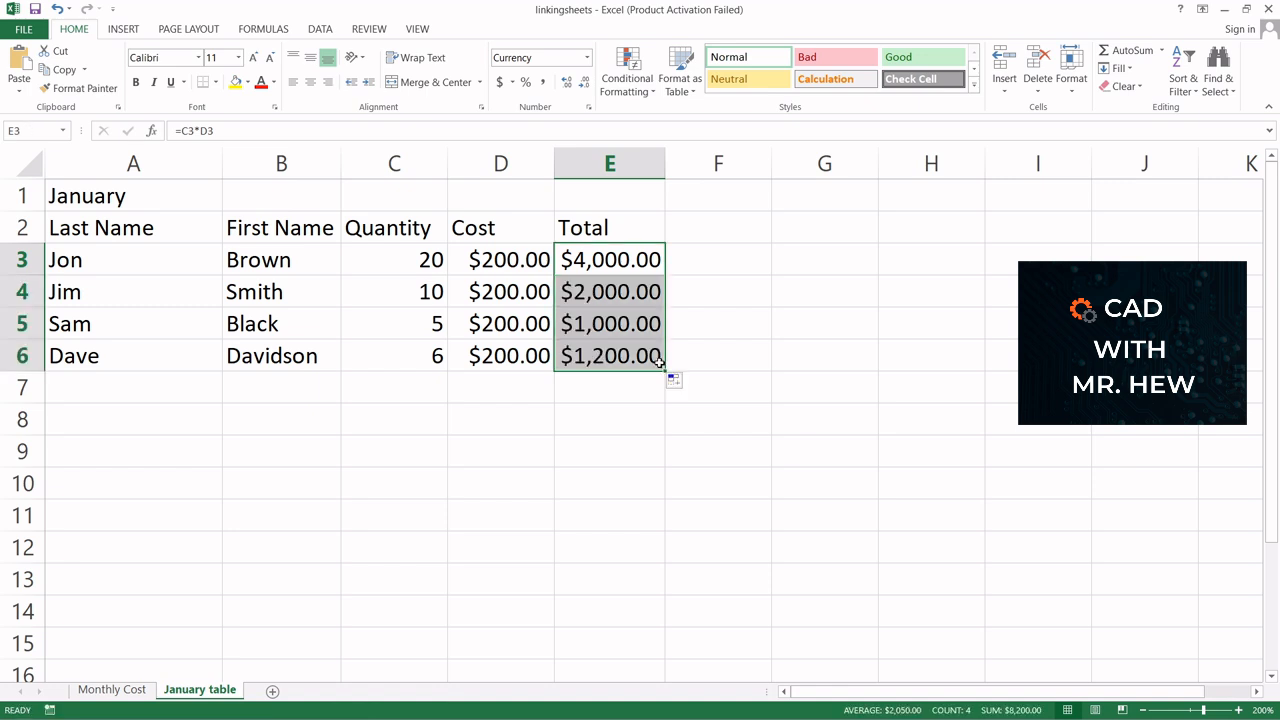